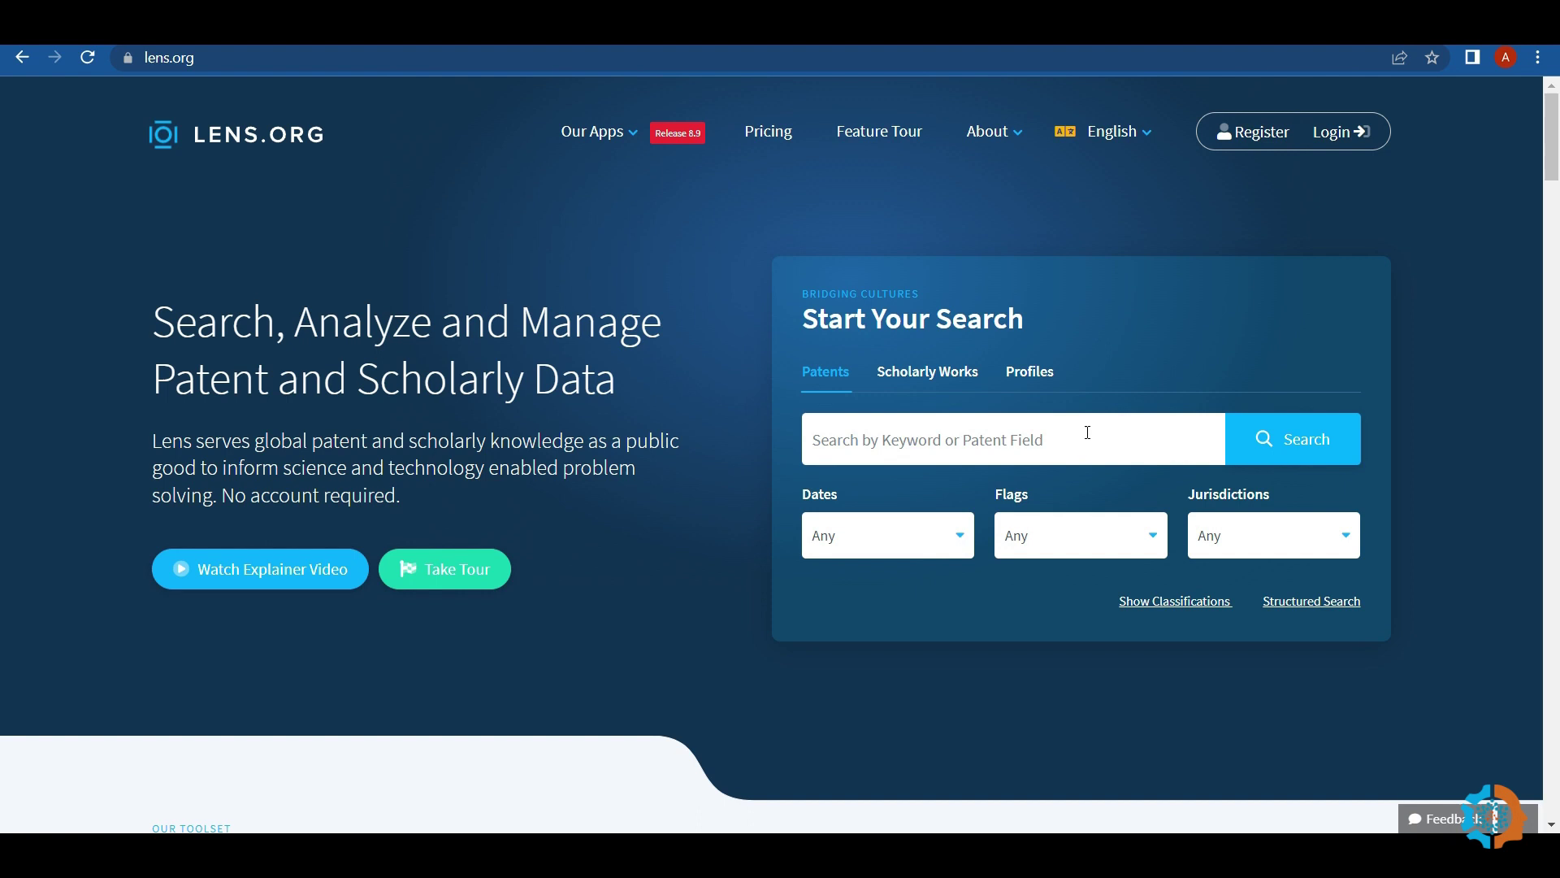
# Open the patent search results and start a new scholar search from there.
pyautogui.click(1312, 453)
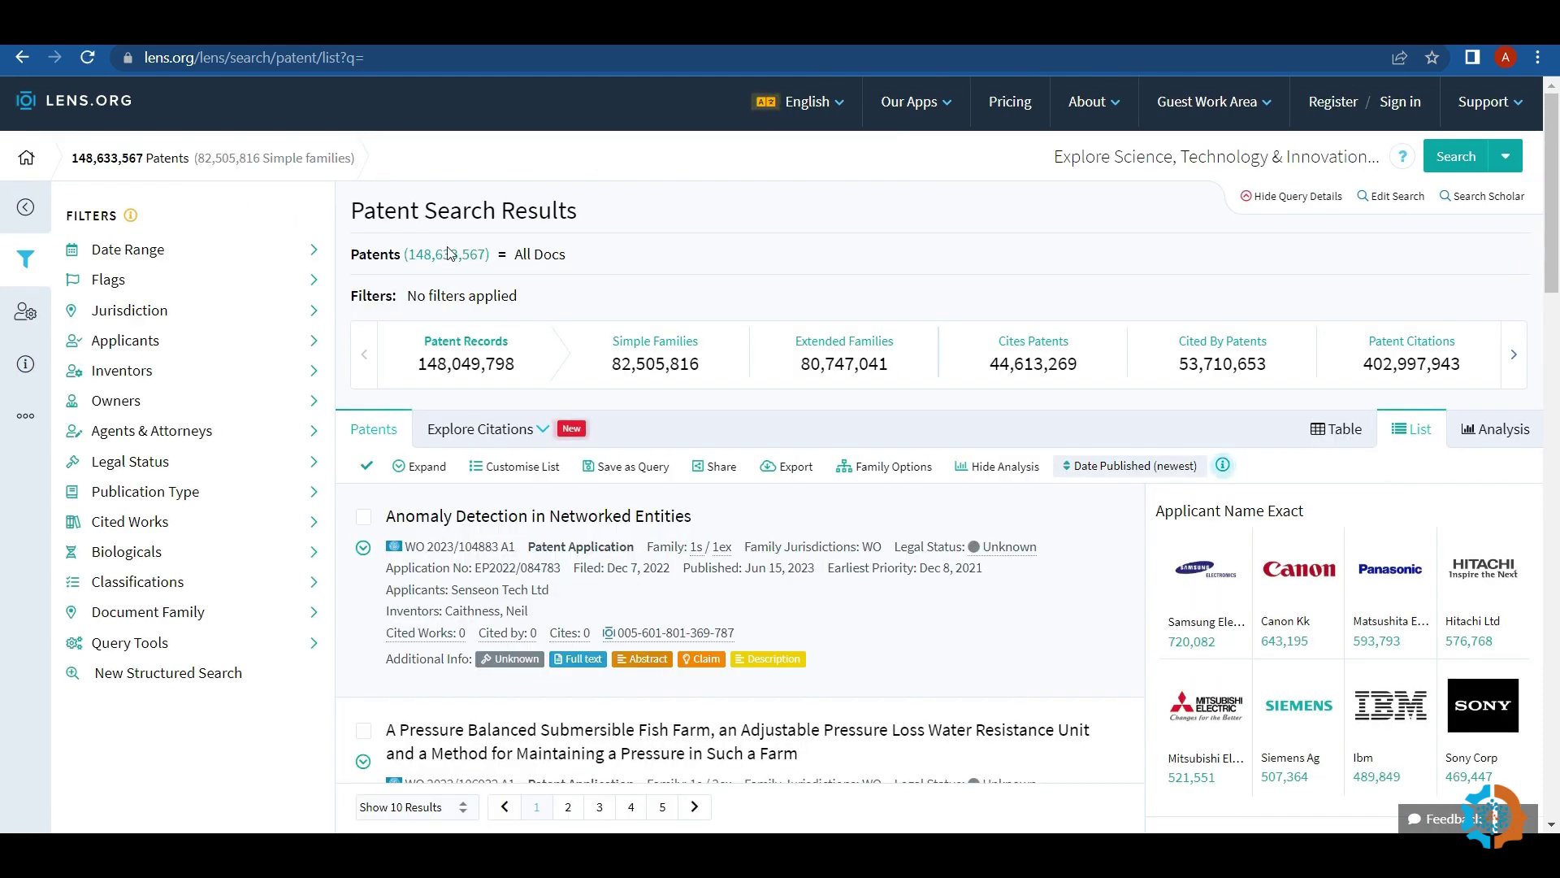
pyautogui.moveTo(1458, 195)
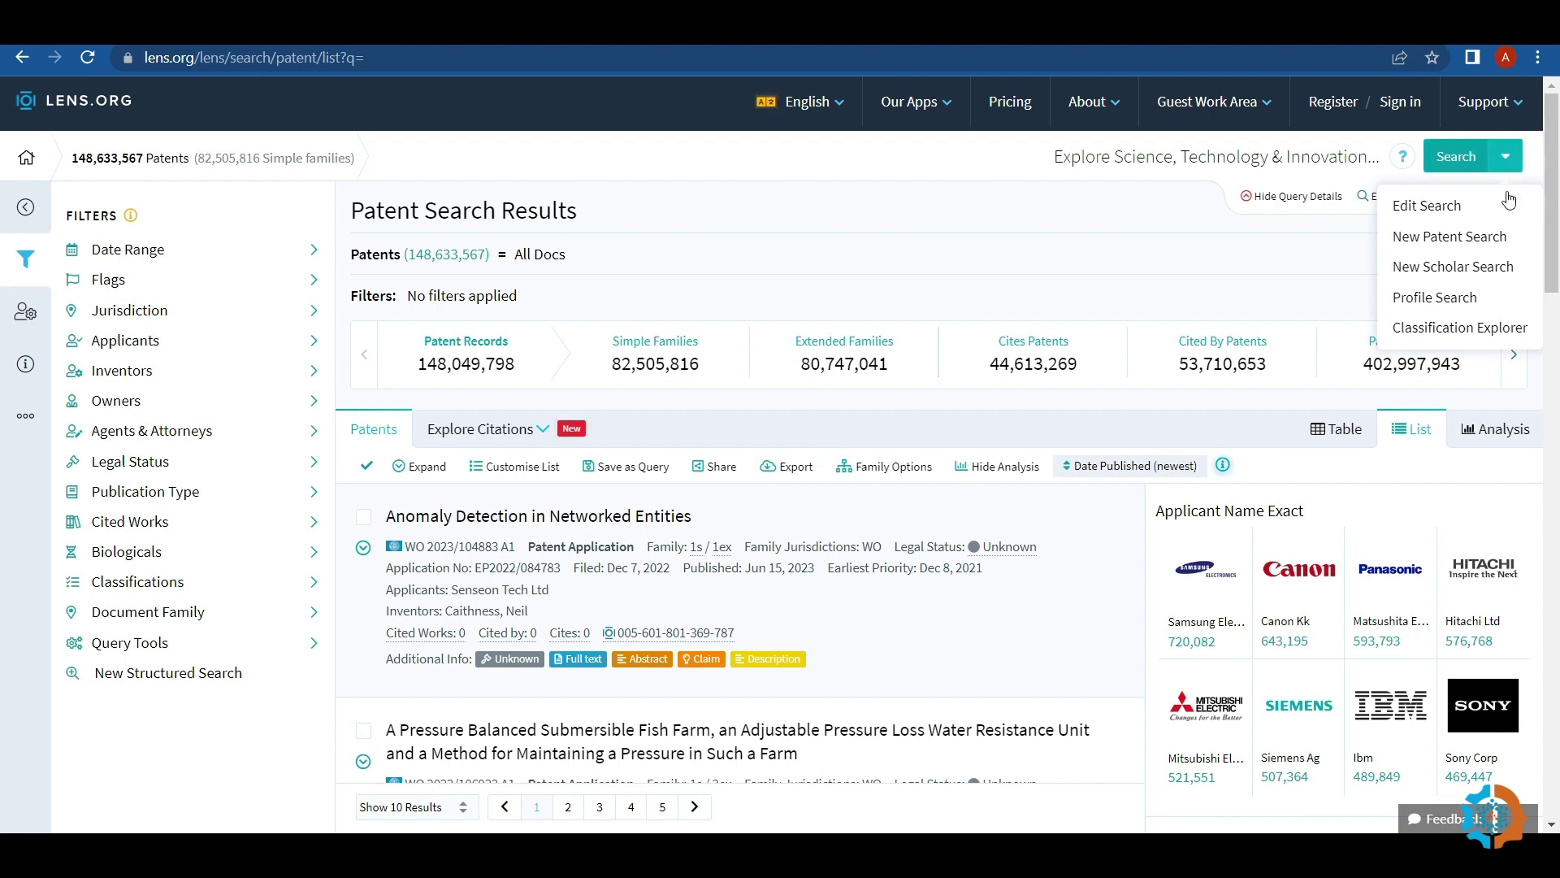
pyautogui.click(1496, 271)
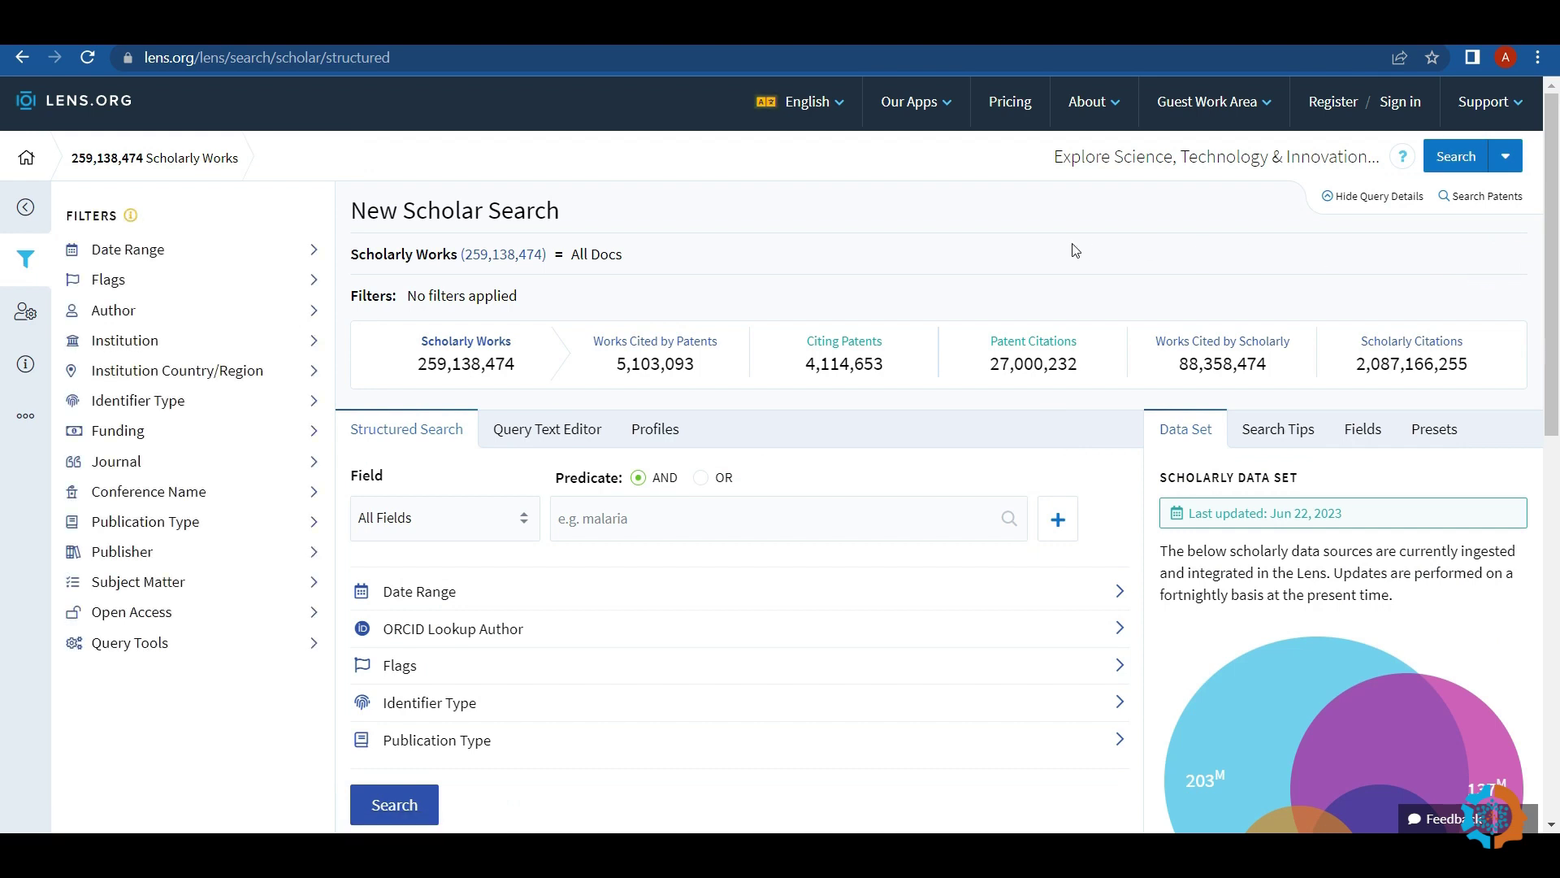
# Paste the Boolean query on herbal medication and lung cancer excluding occupational terms, with the field set to Title, Abstract, Keyword or Field of Study.
pyautogui.click(635, 522)
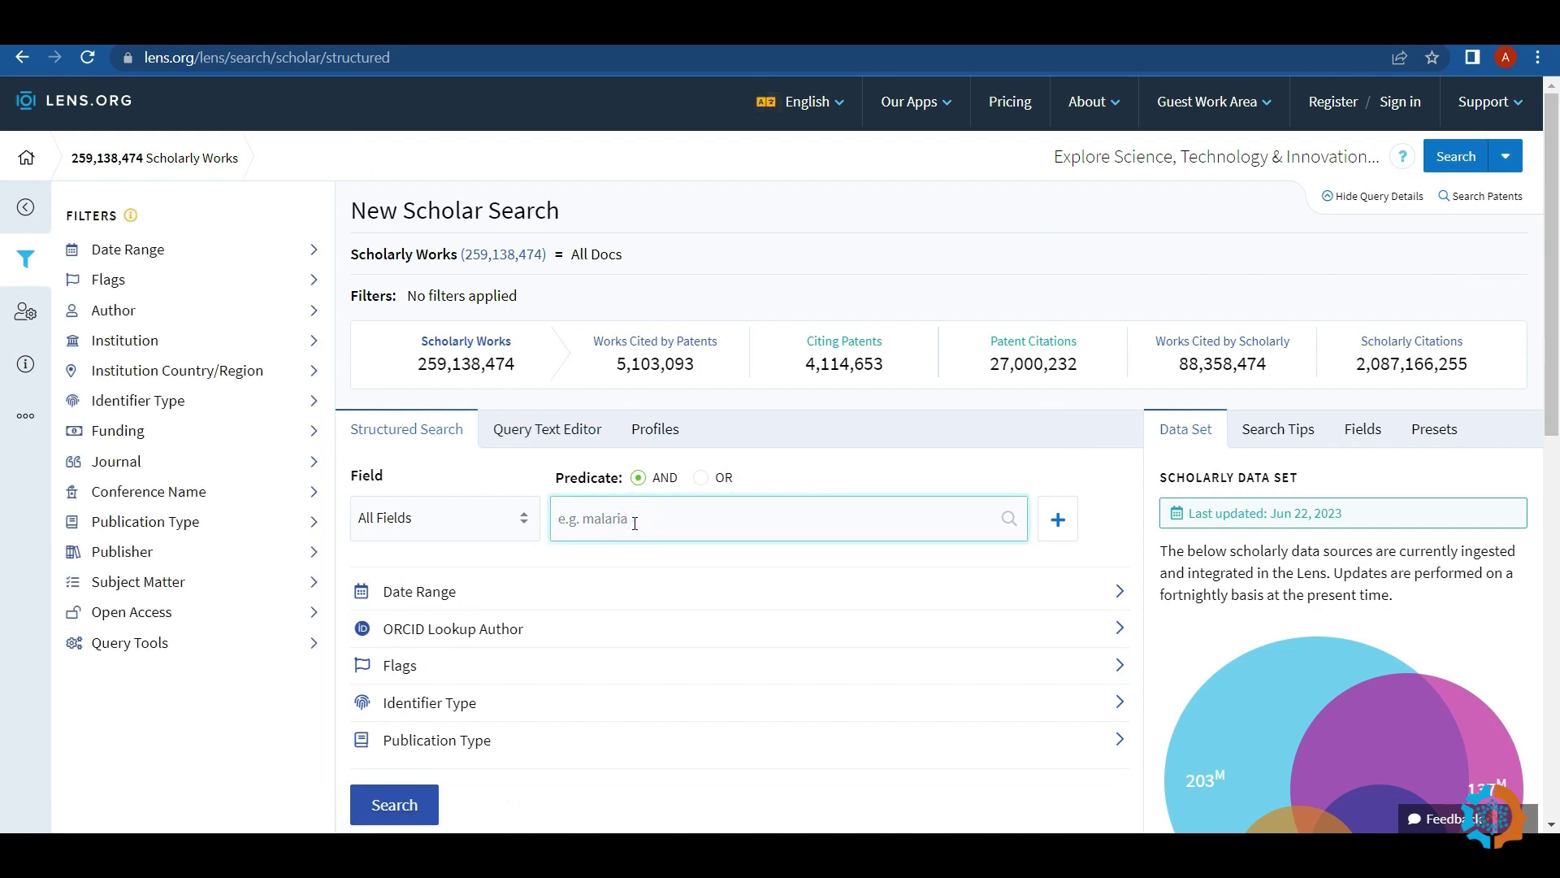
pyautogui.hotkey('ctrl', 'v')
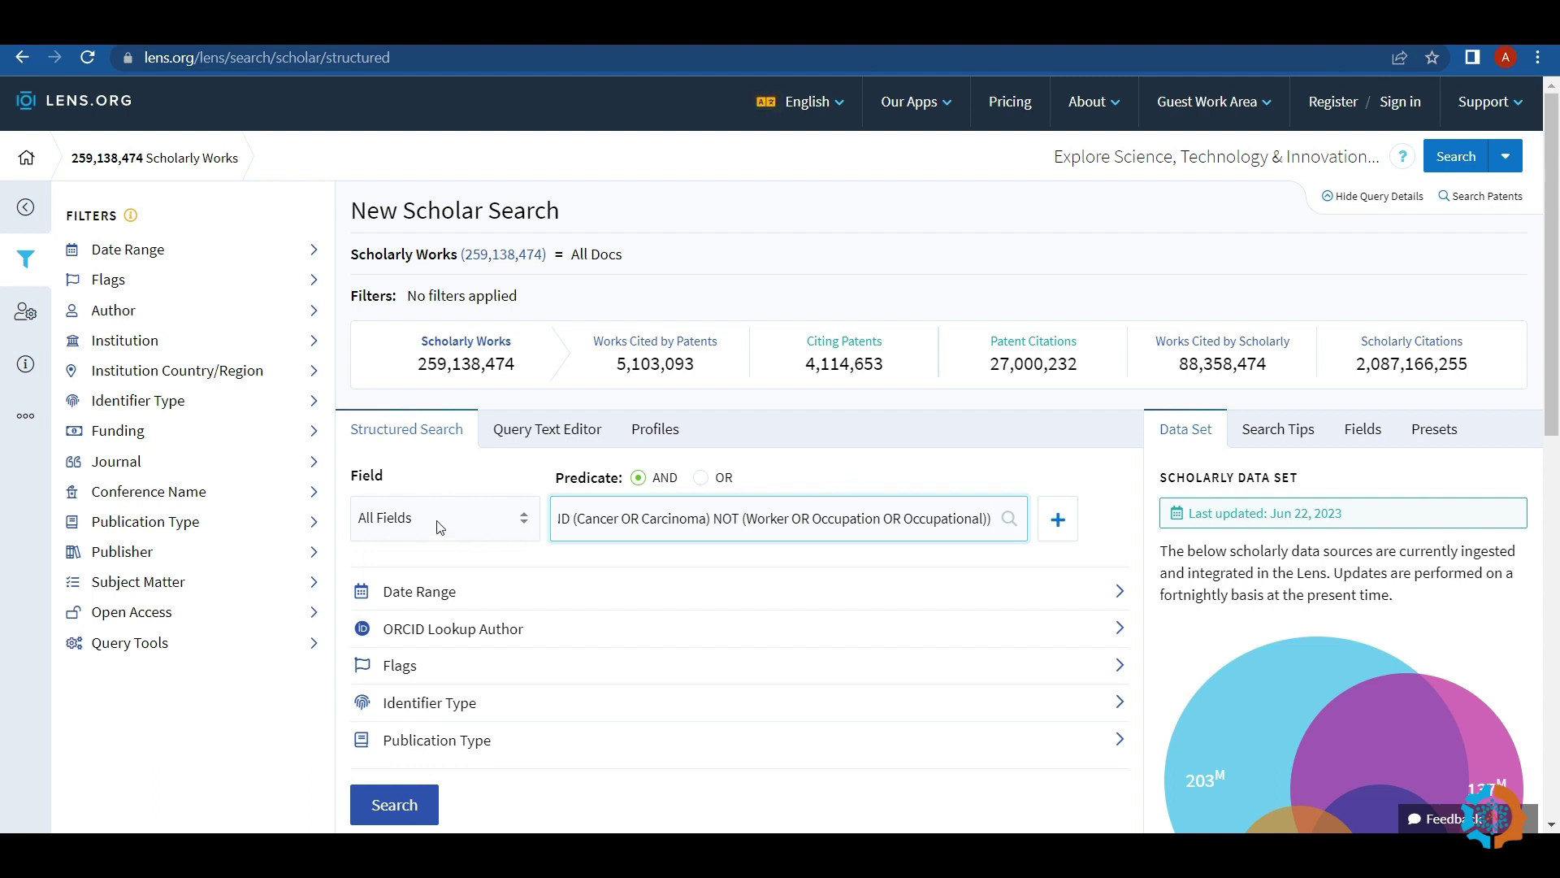
pyautogui.click(510, 527)
pyautogui.scroll(-1, 499, 435)
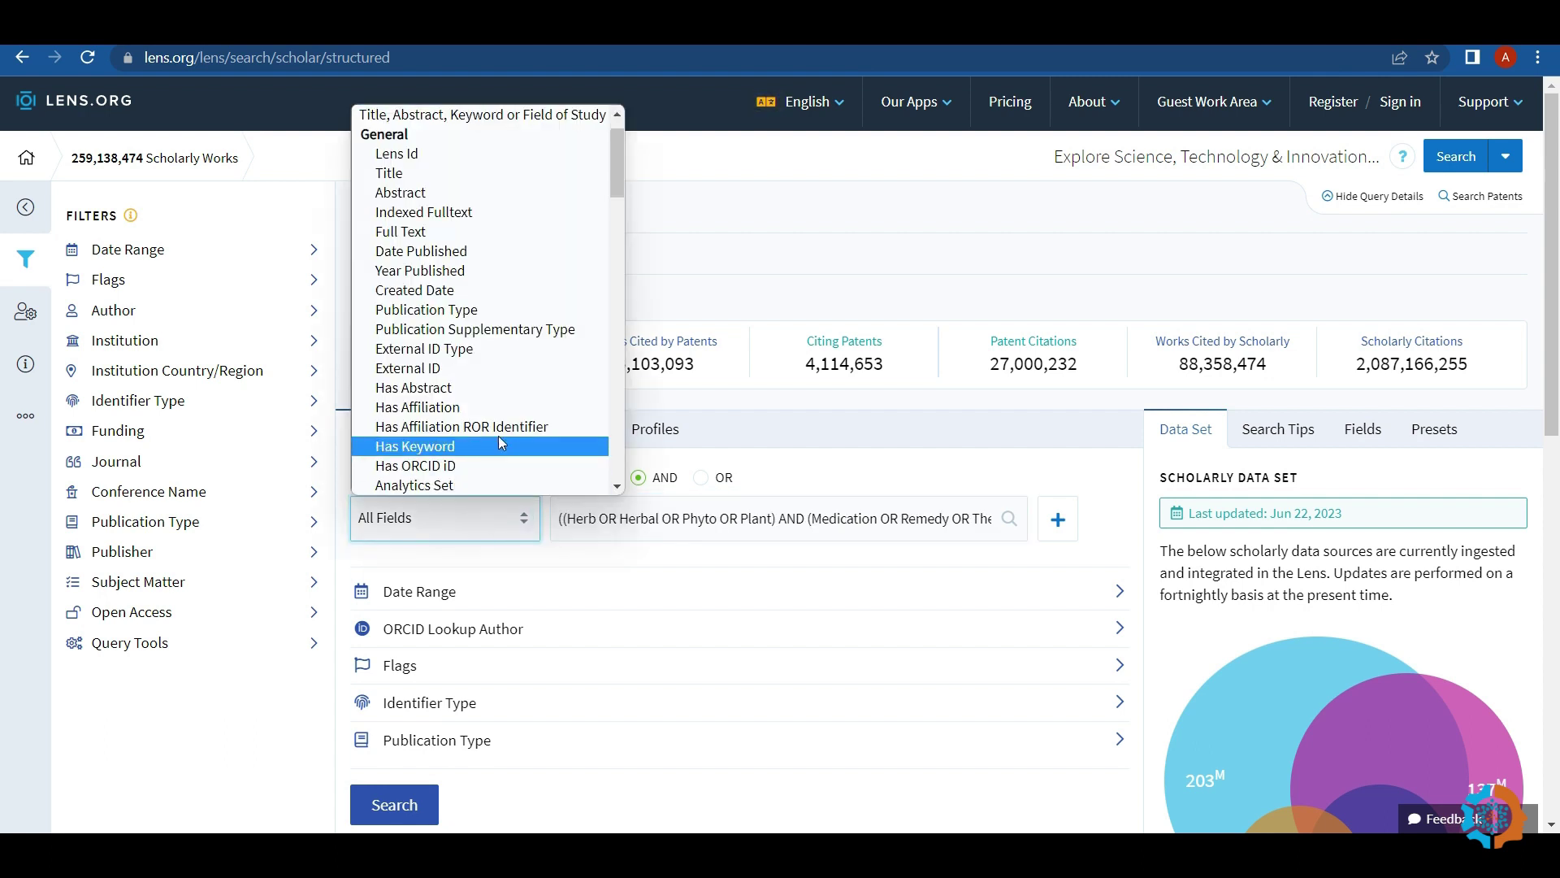
pyautogui.scroll(1, 486, 226)
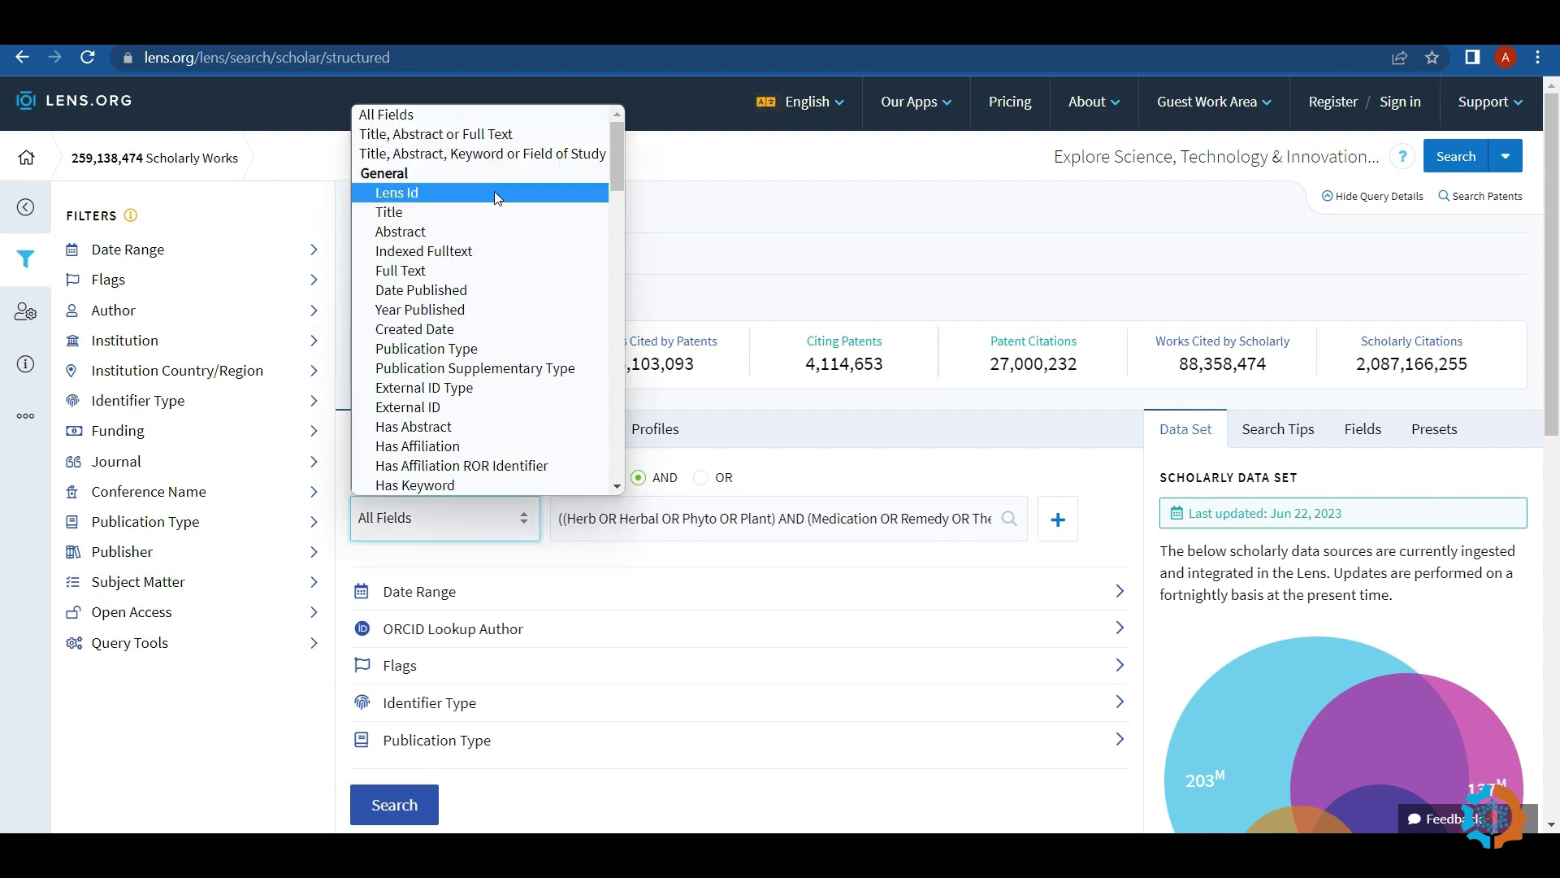
pyautogui.click(854, 477)
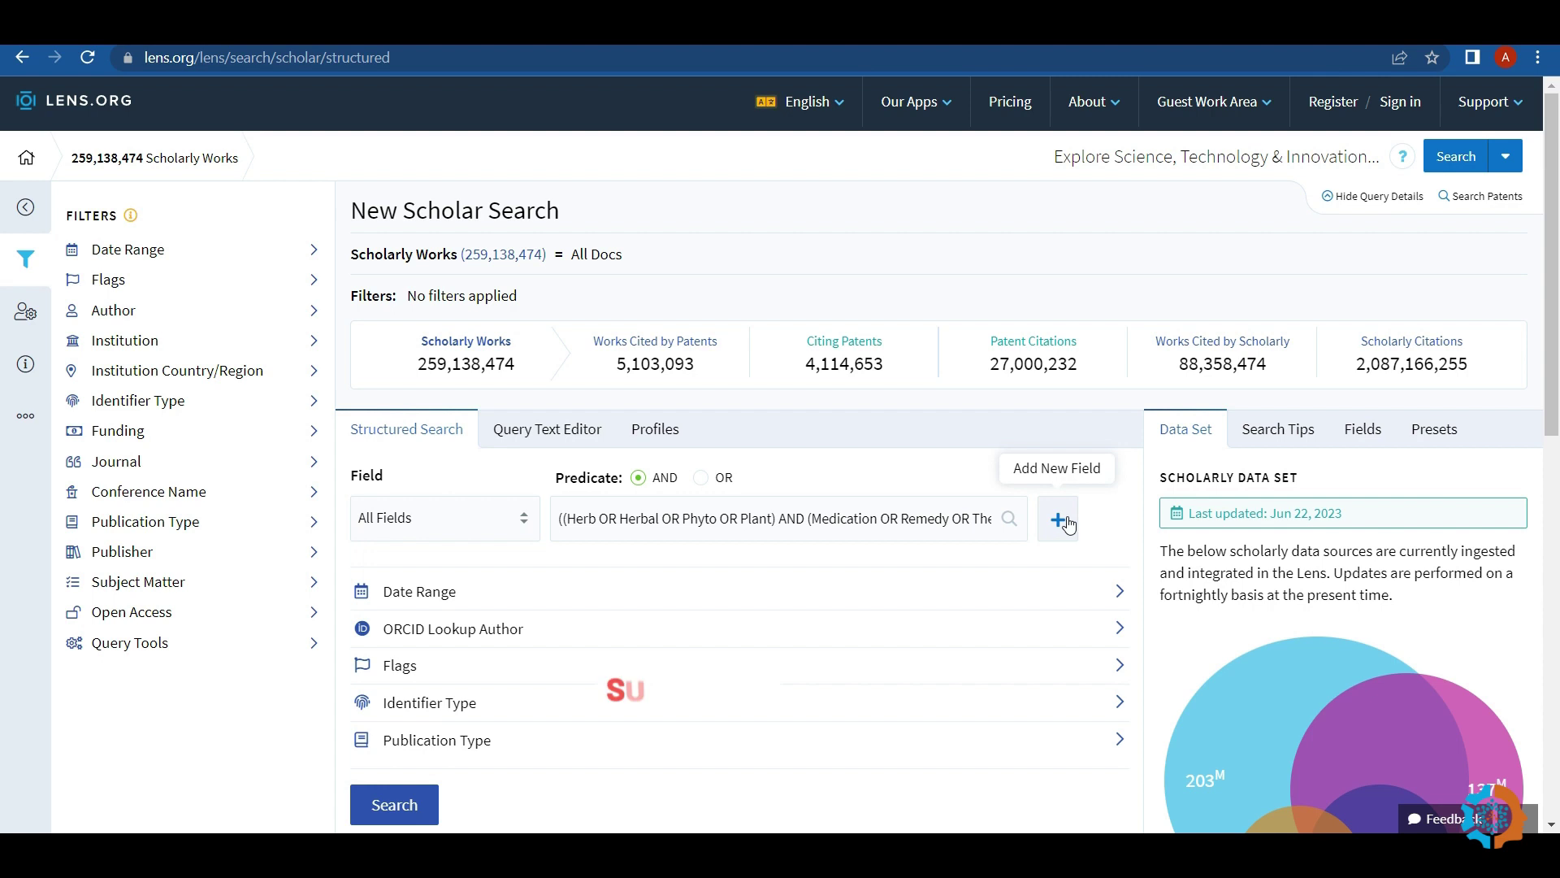
pyautogui.click(445, 518)
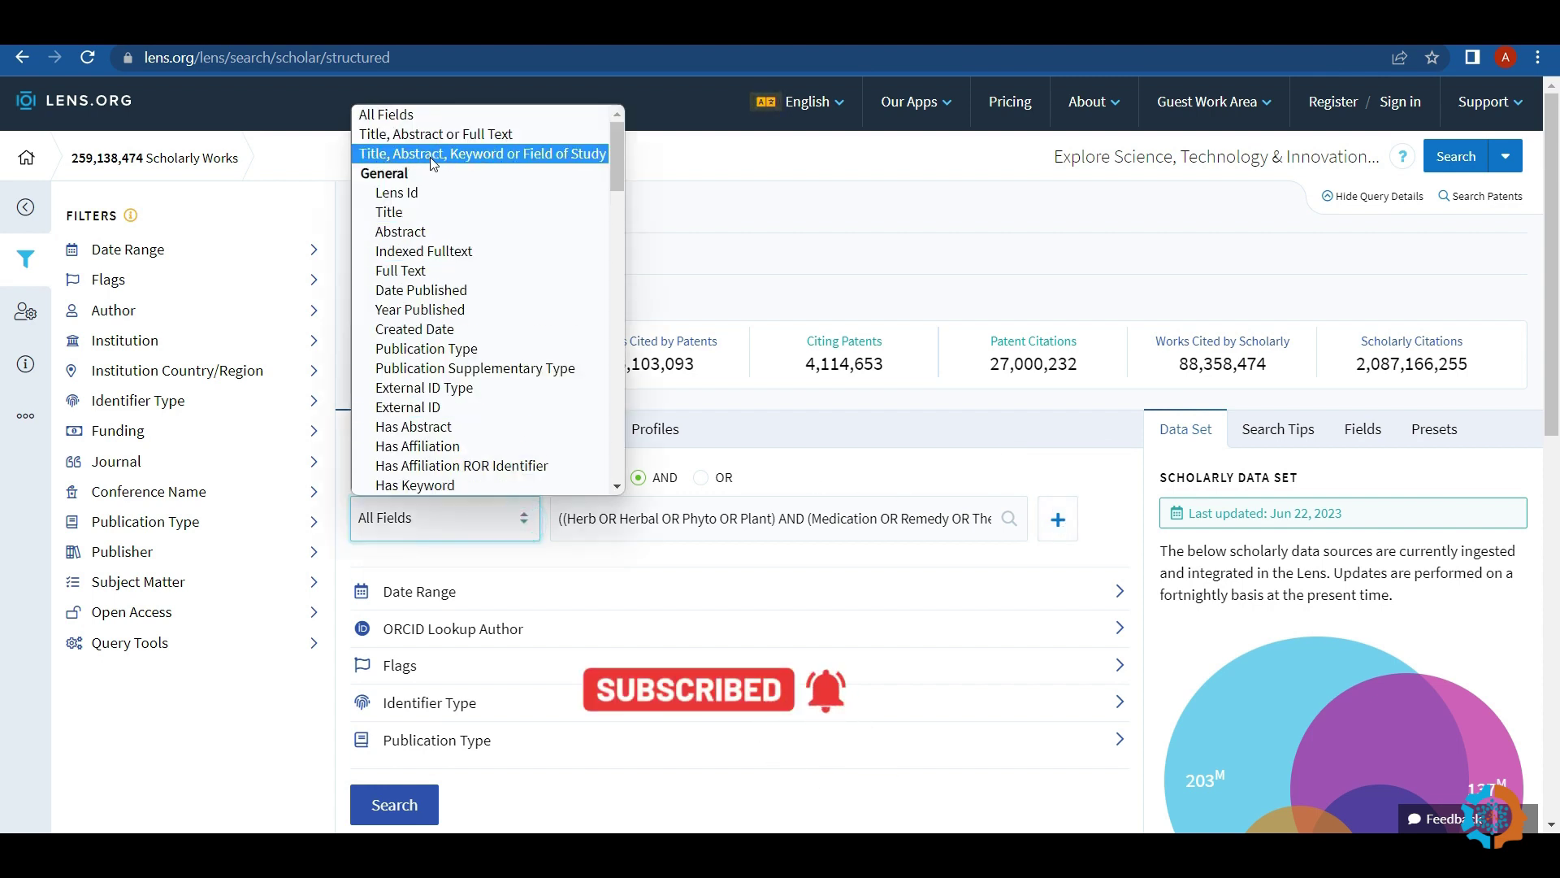
pyautogui.click(583, 154)
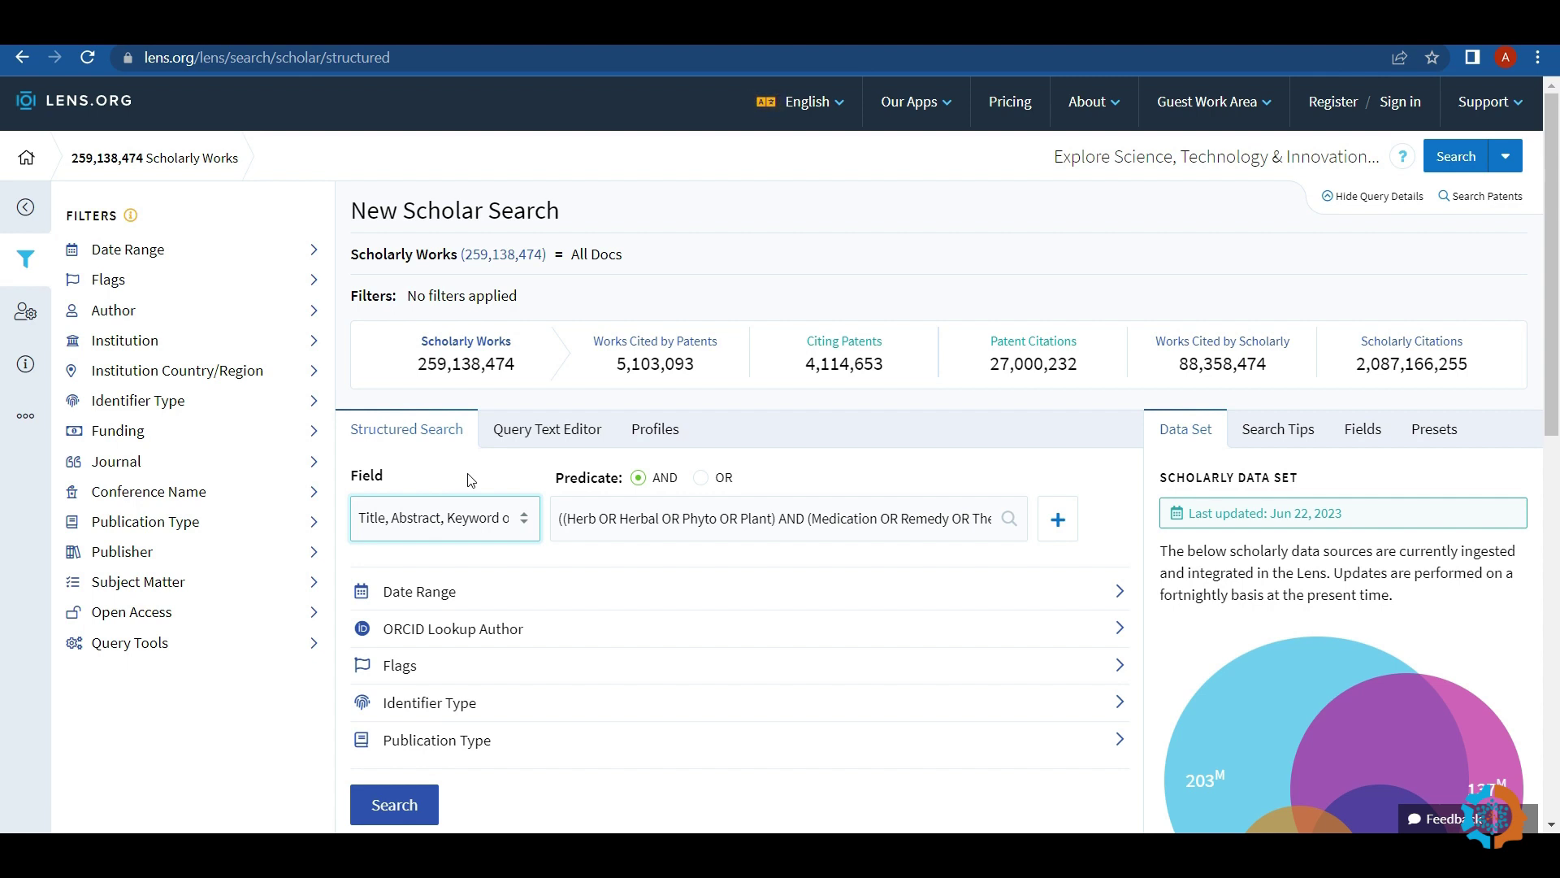
# Look at the Publication Type and Date Range options of the structured search.
pyautogui.scroll(-1, 533, 637)
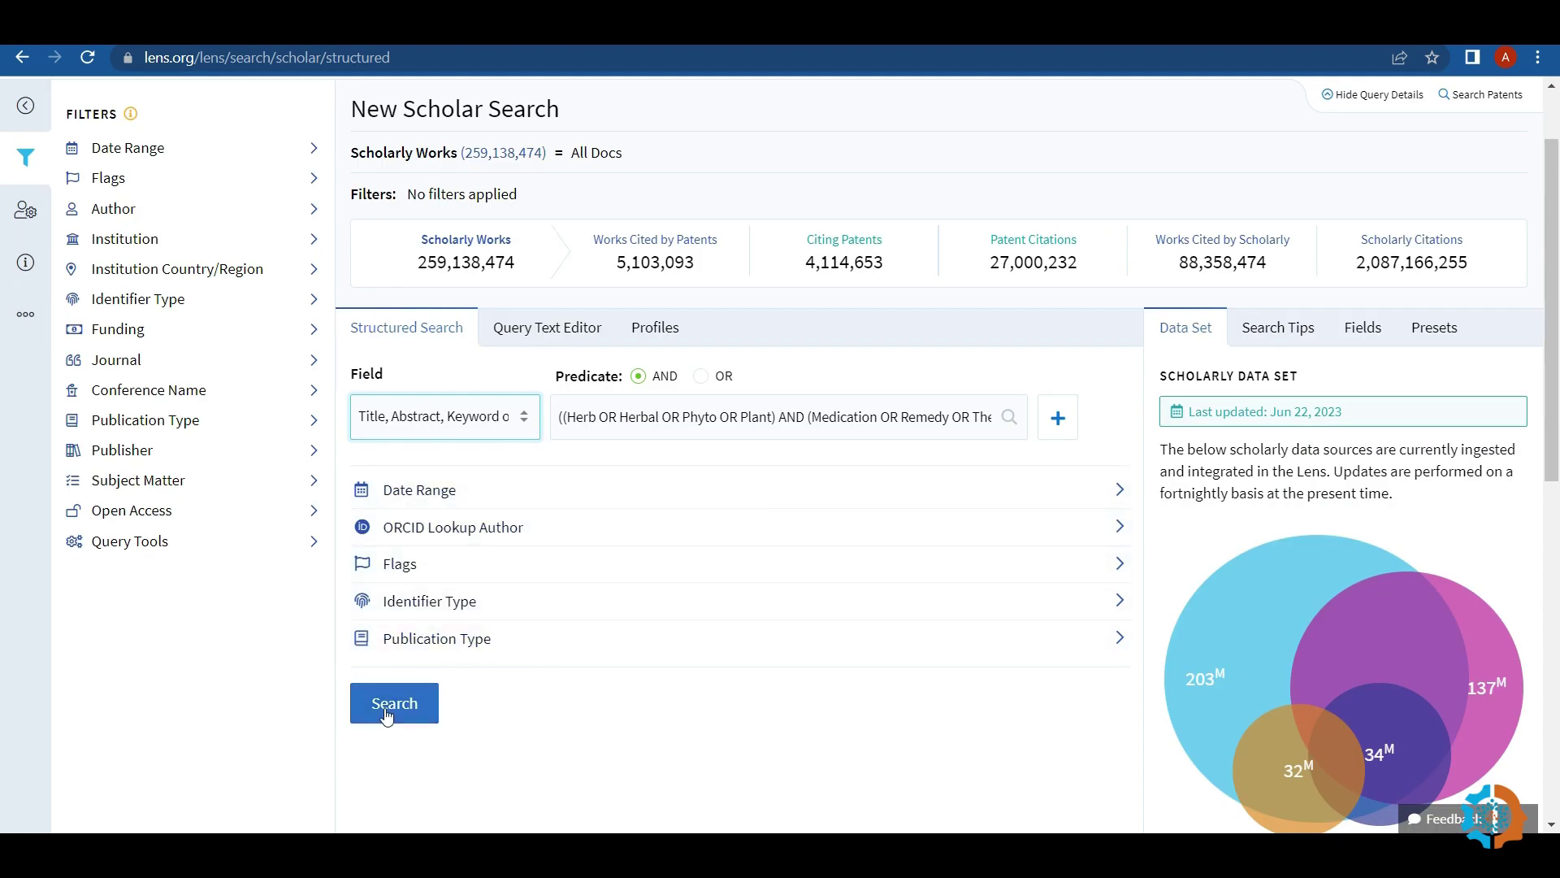
pyautogui.click(718, 638)
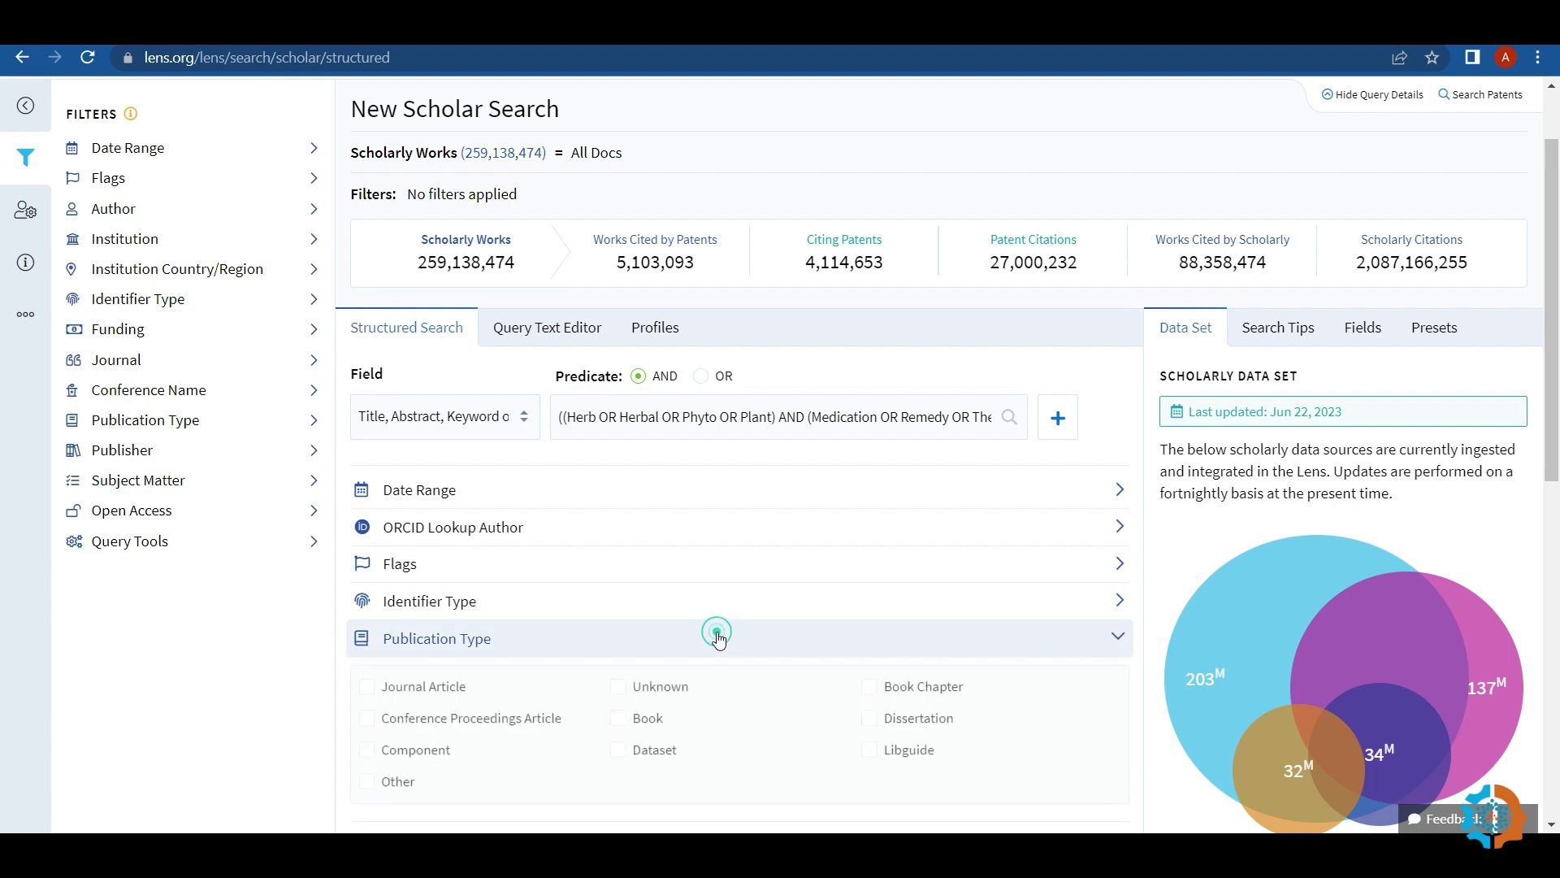
pyautogui.click(718, 639)
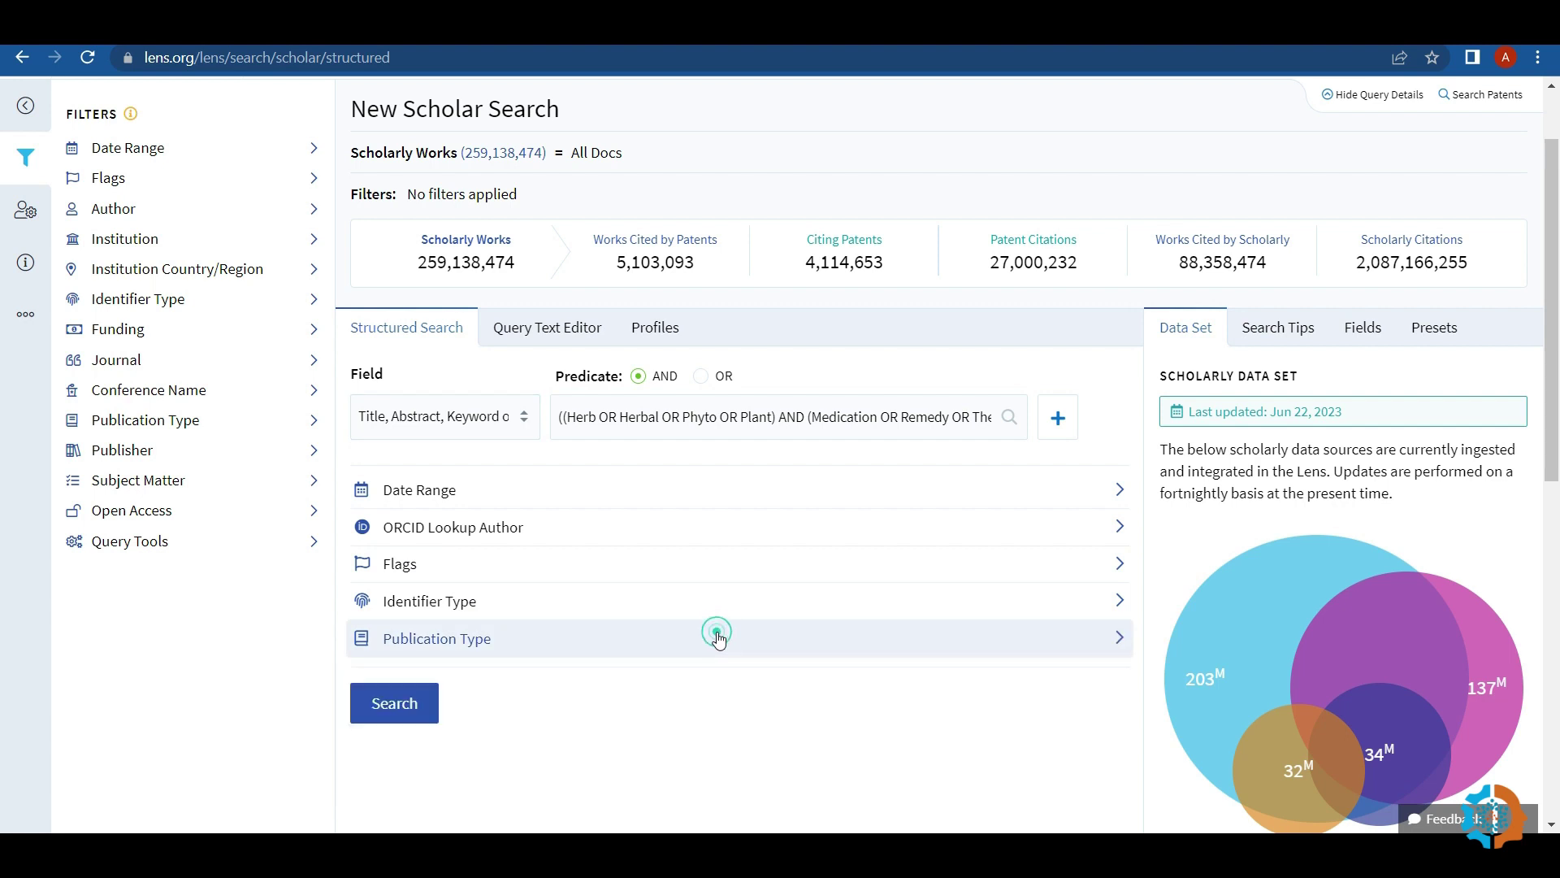
pyautogui.click(516, 498)
pyautogui.click(428, 575)
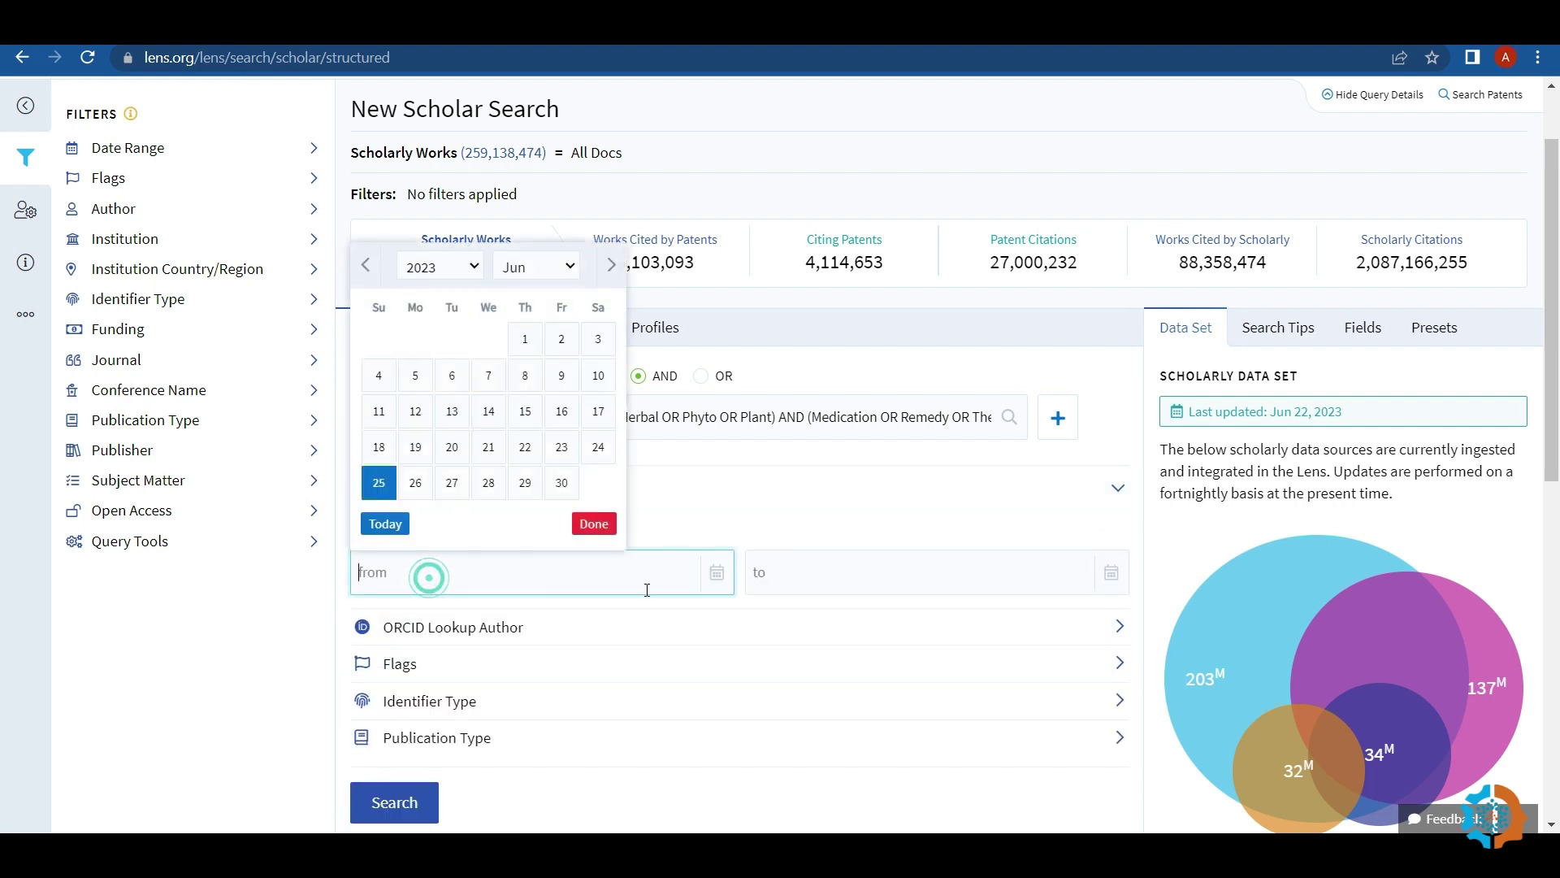
pyautogui.click(650, 527)
pyautogui.scroll(-3, 646, 526)
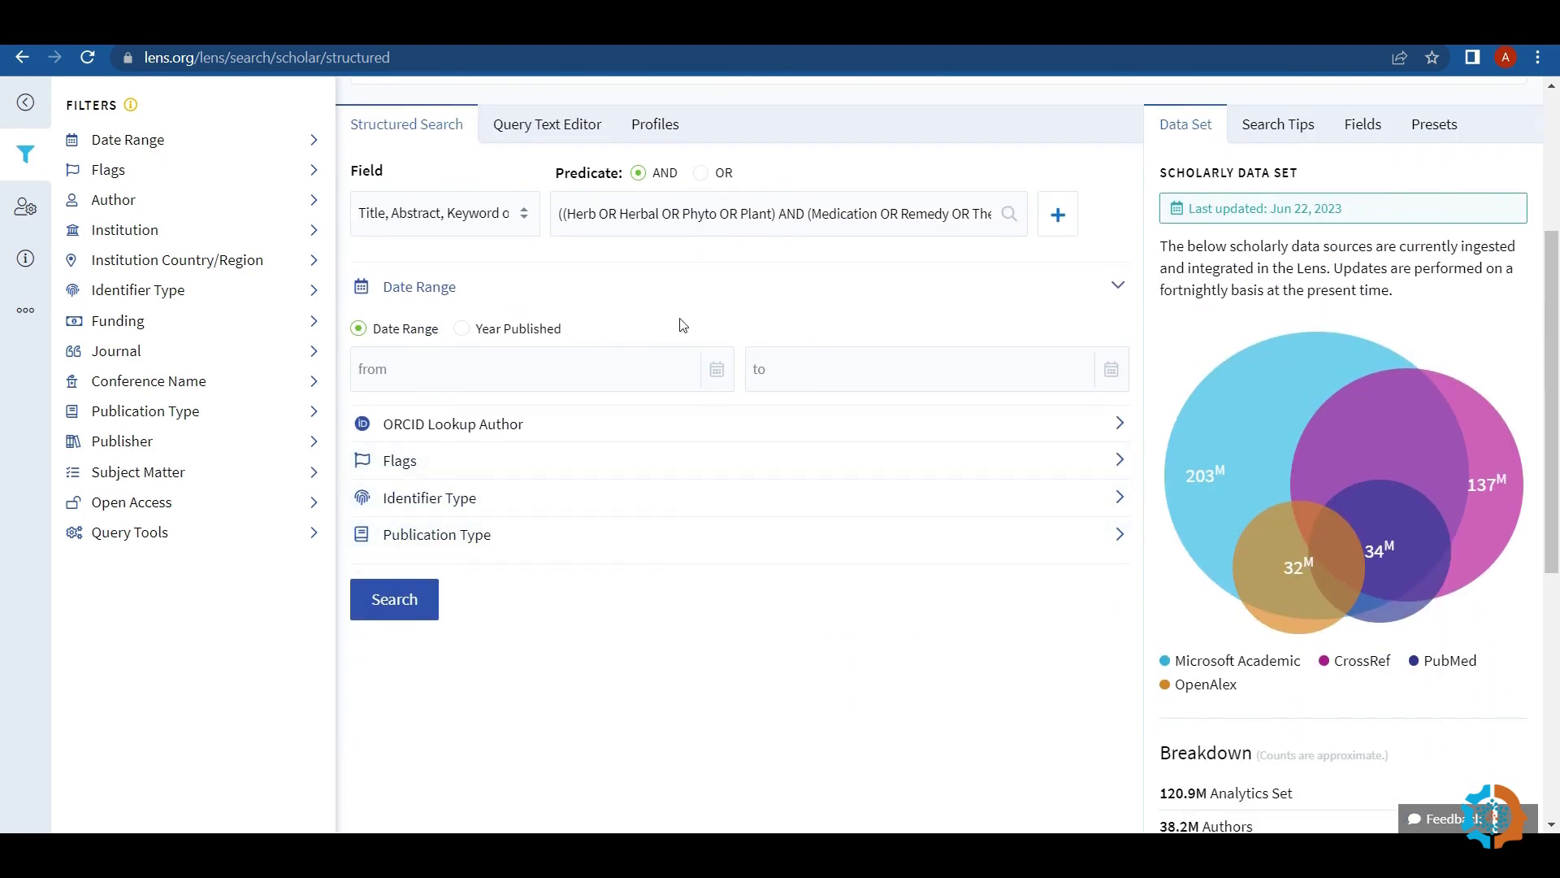
# Examine the ORCID Lookup Author, Flags, Identifier Type and Publication Type options, and collapse all the expanded sections.
pyautogui.click(549, 429)
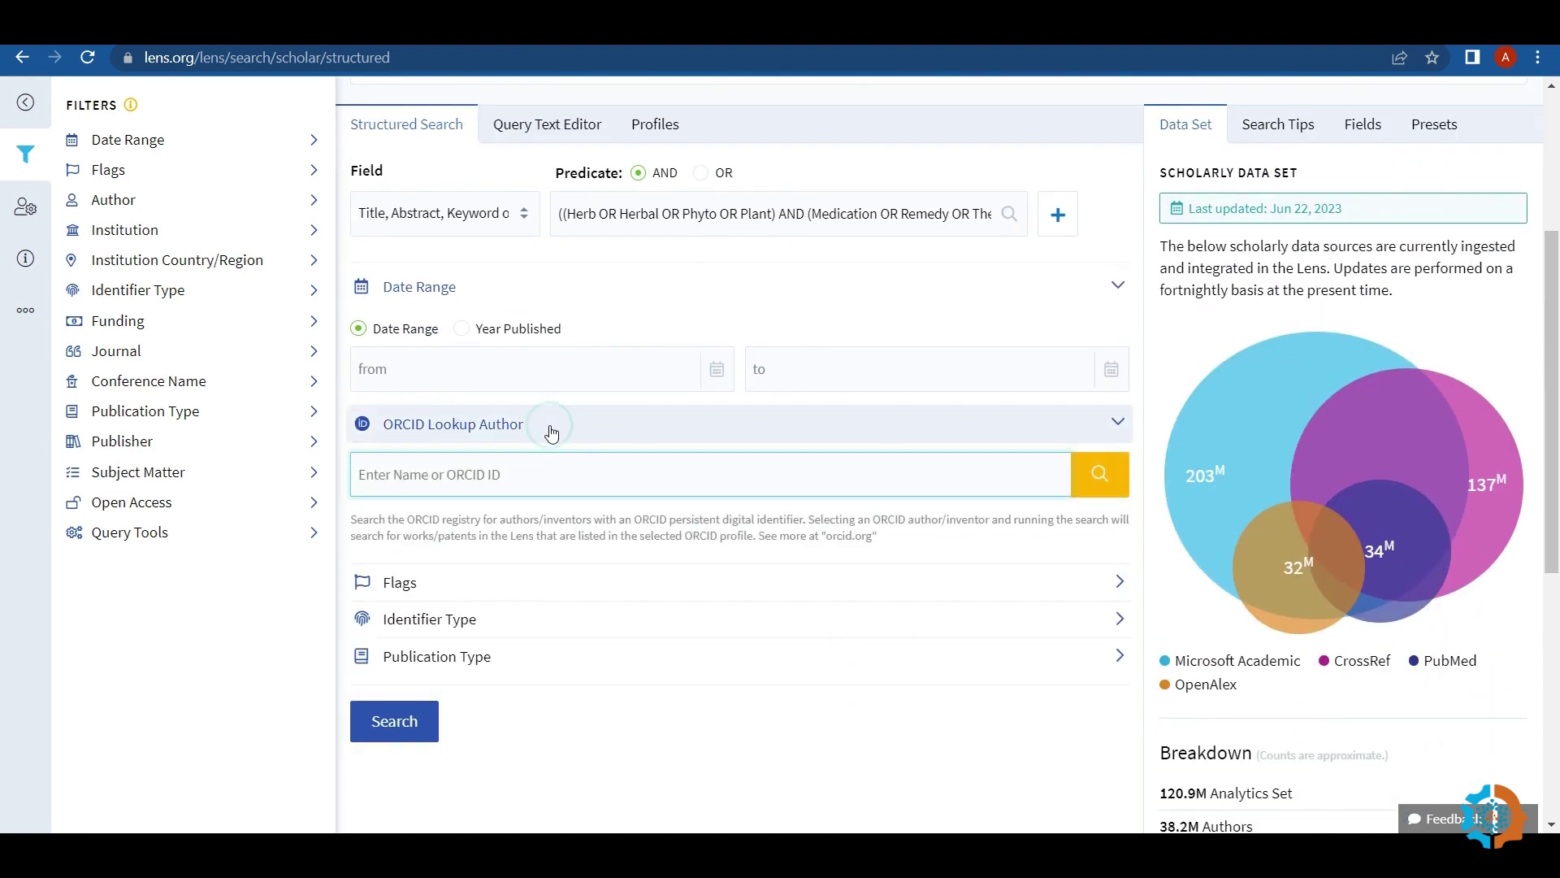
pyautogui.click(497, 581)
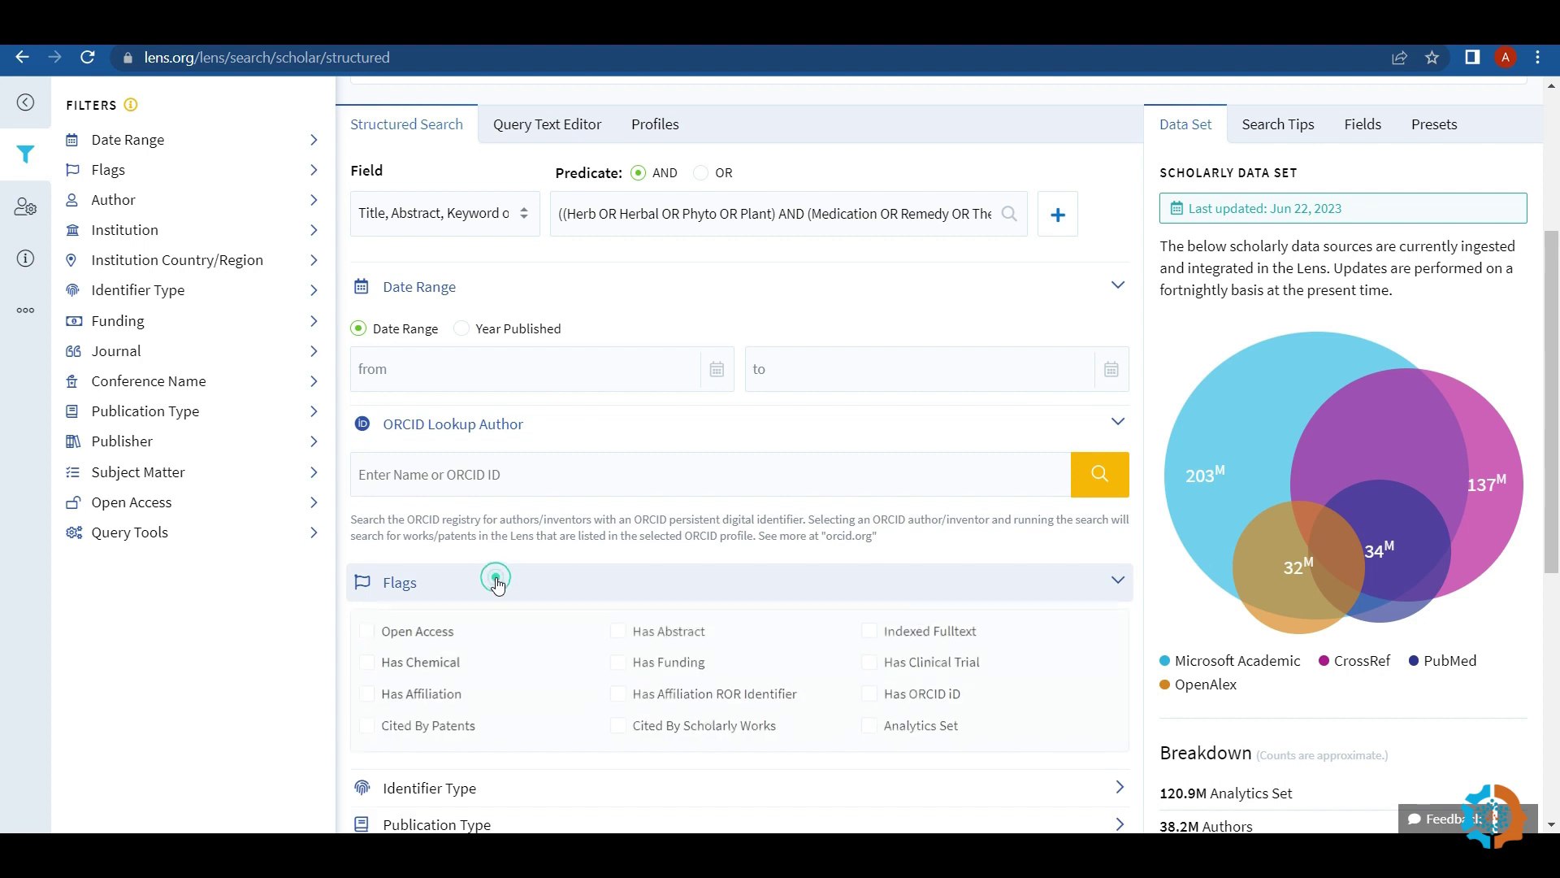
pyautogui.scroll(-2, 501, 642)
pyautogui.scroll(-2, 533, 596)
pyautogui.click(519, 588)
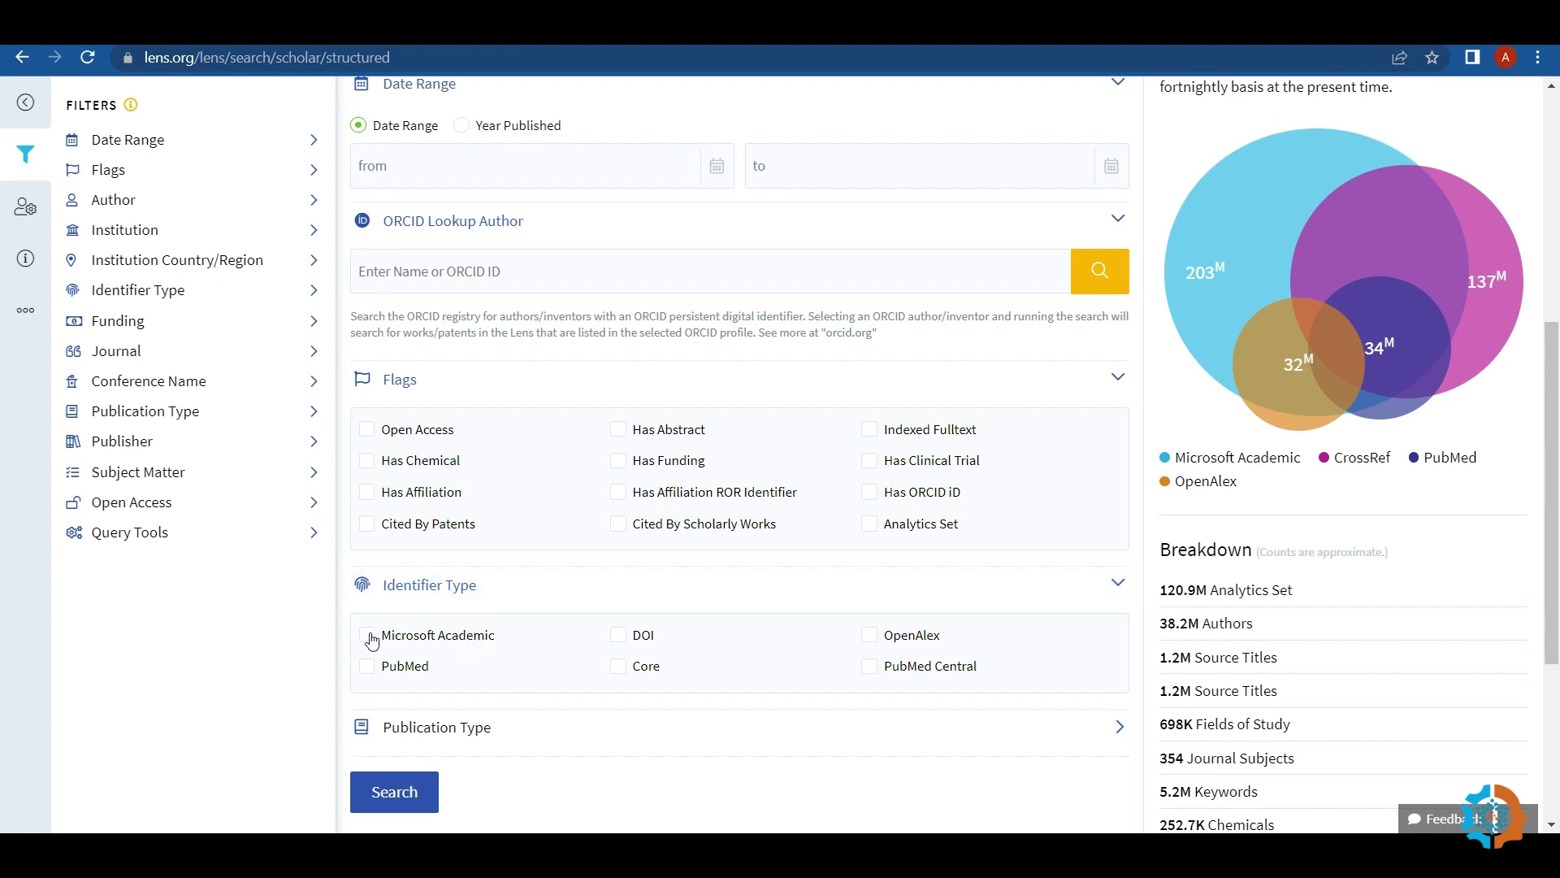
pyautogui.click(1112, 585)
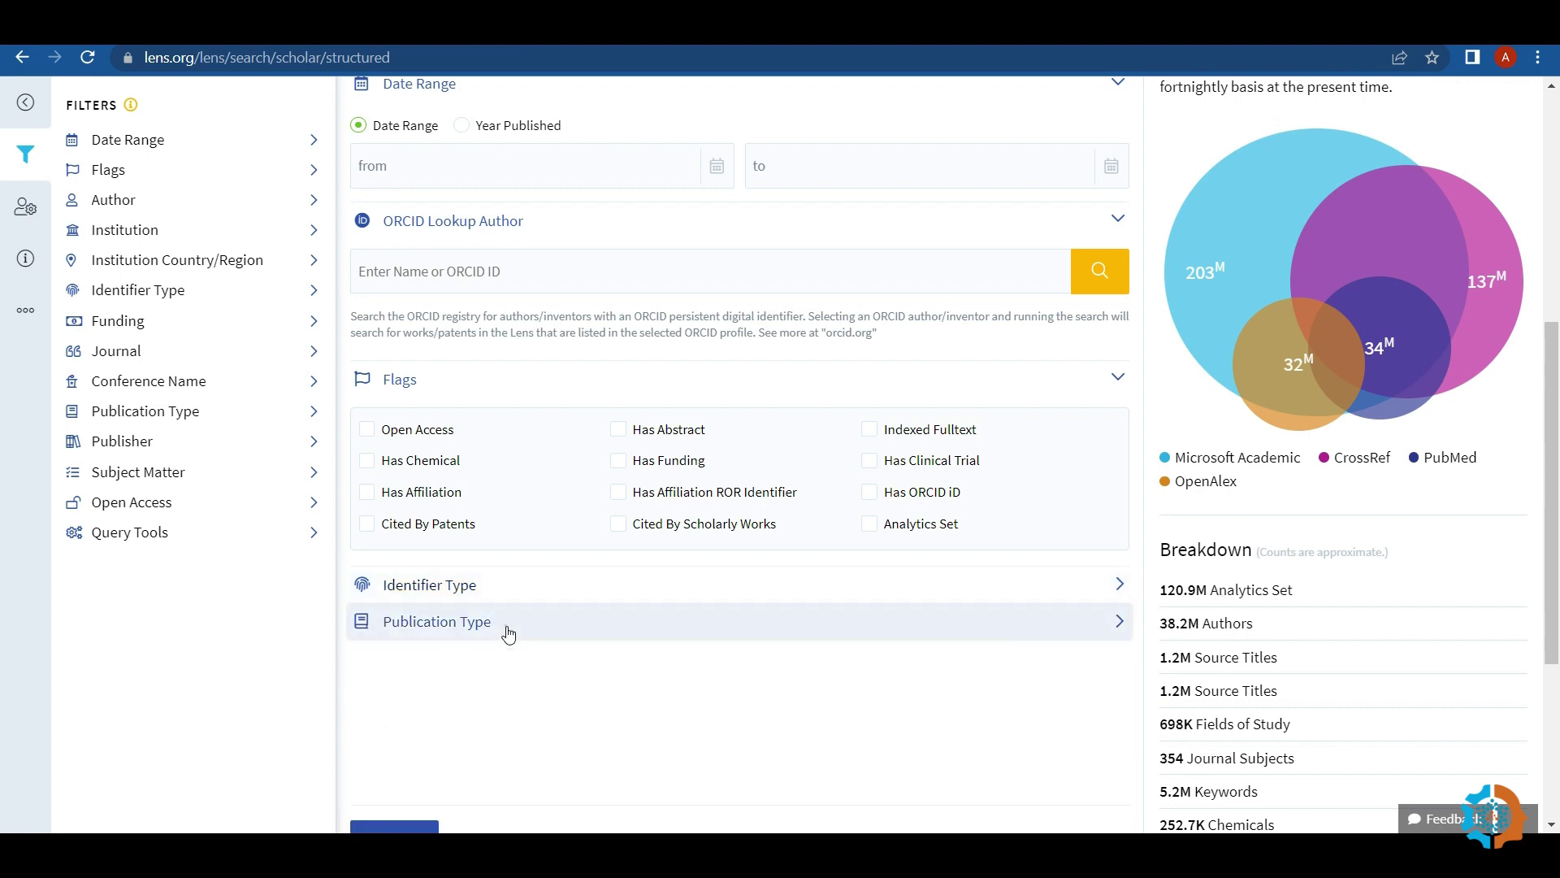
pyautogui.click(507, 633)
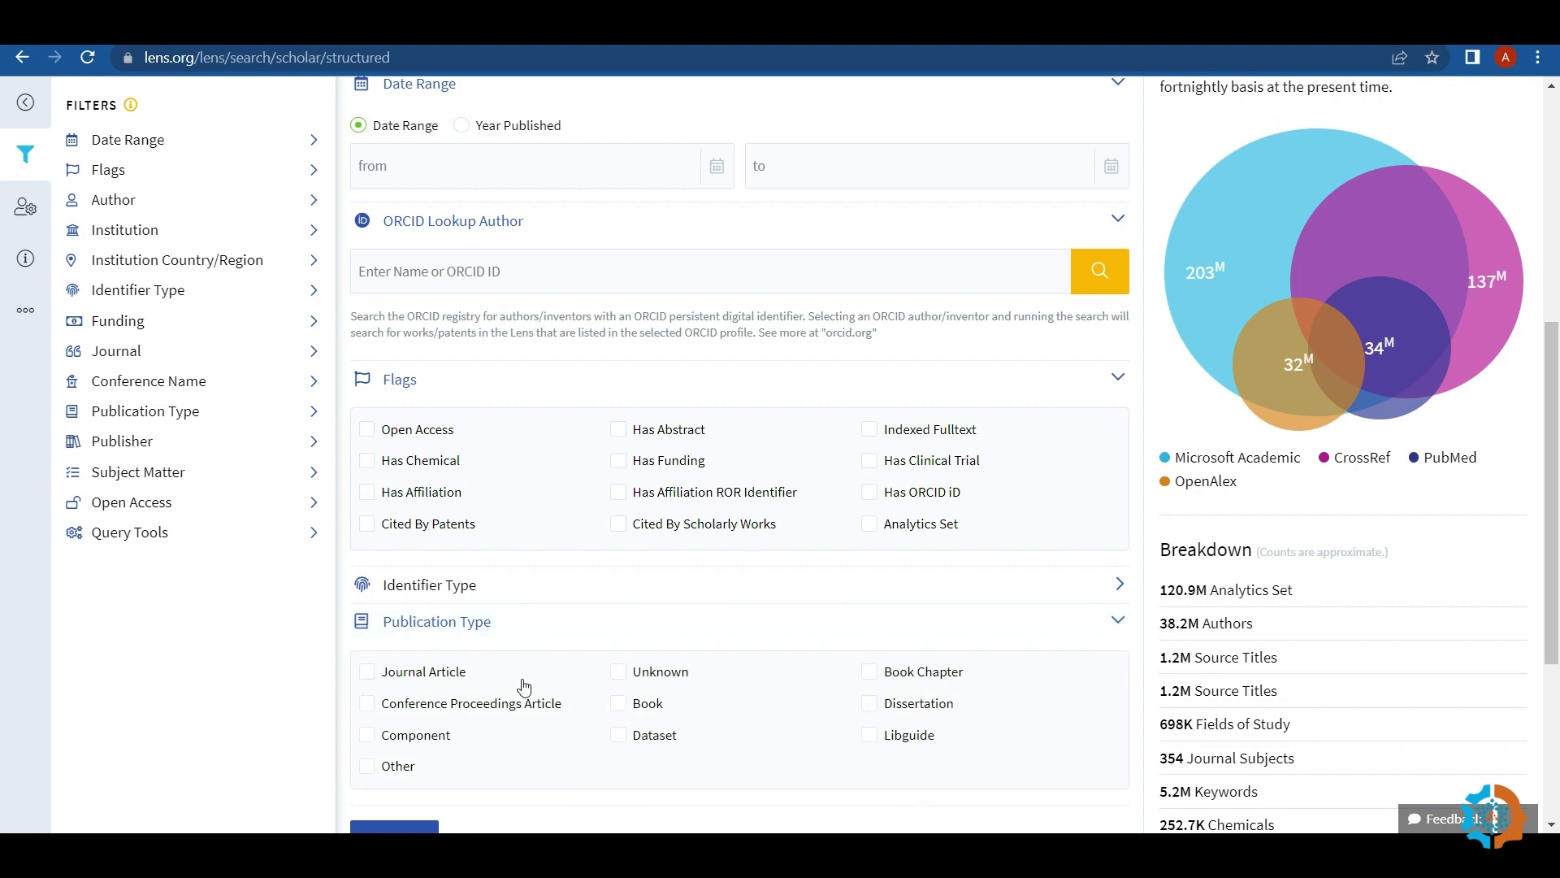
pyautogui.click(528, 632)
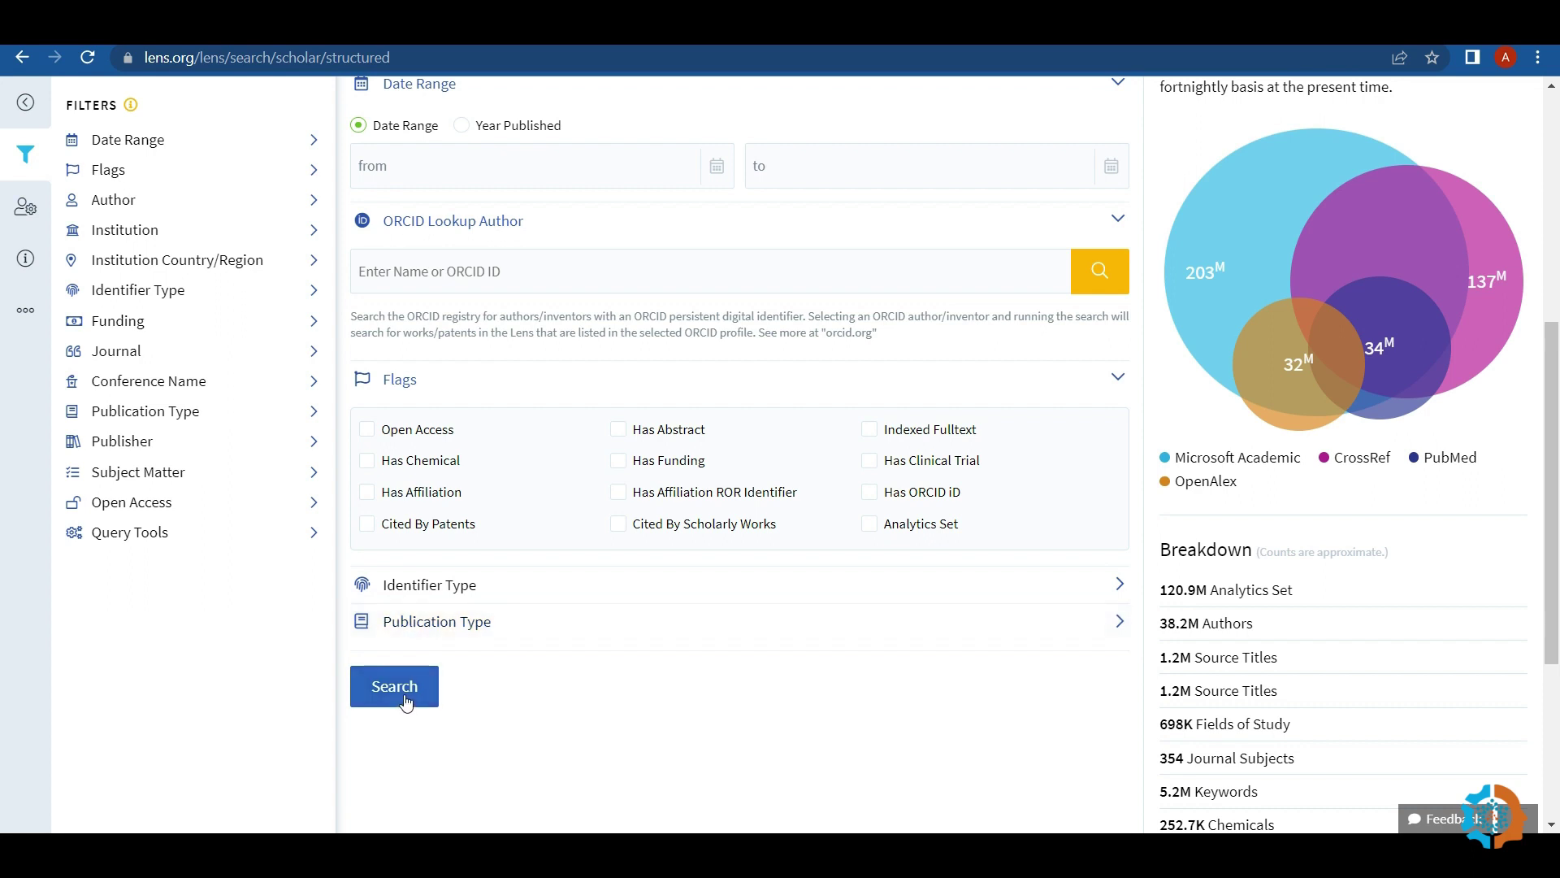
pyautogui.scroll(1, 697, 632)
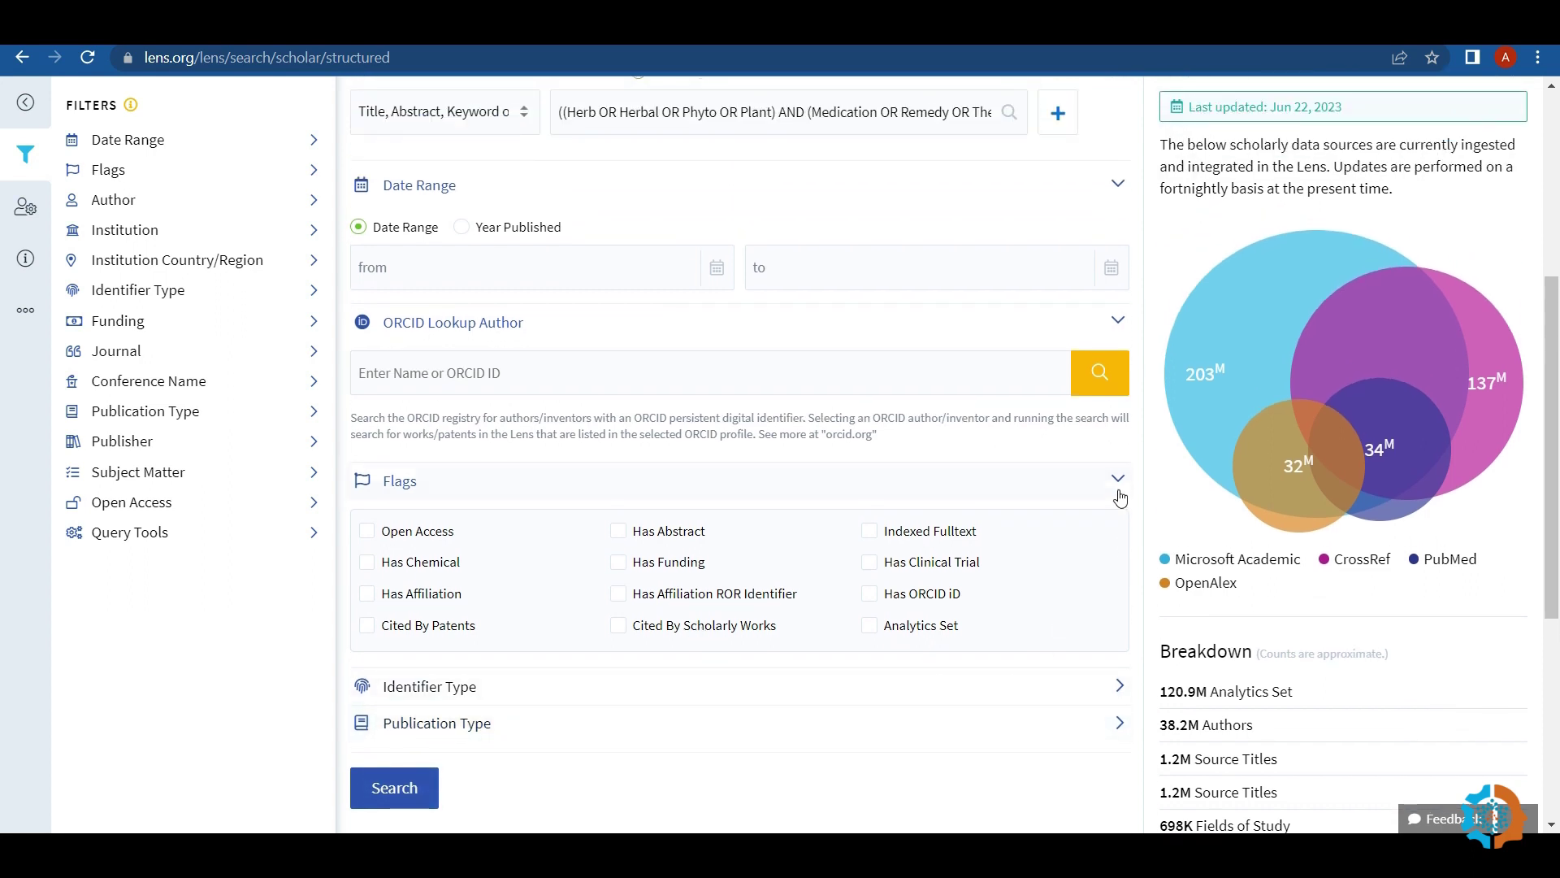
pyautogui.click(1120, 485)
pyautogui.click(1116, 321)
pyautogui.click(1109, 184)
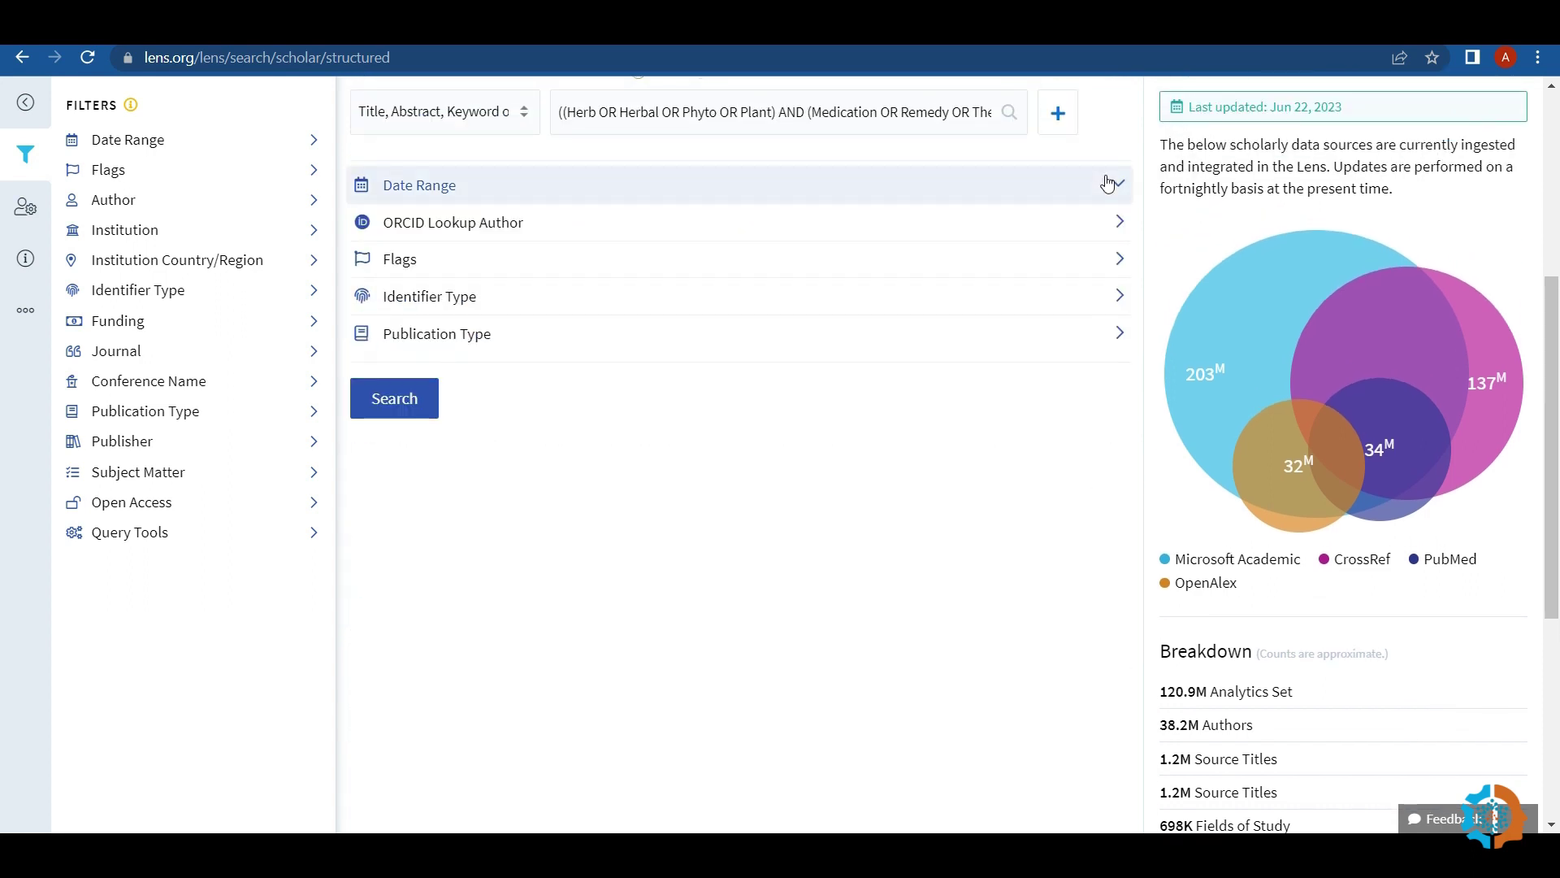
pyautogui.scroll(3, 596, 651)
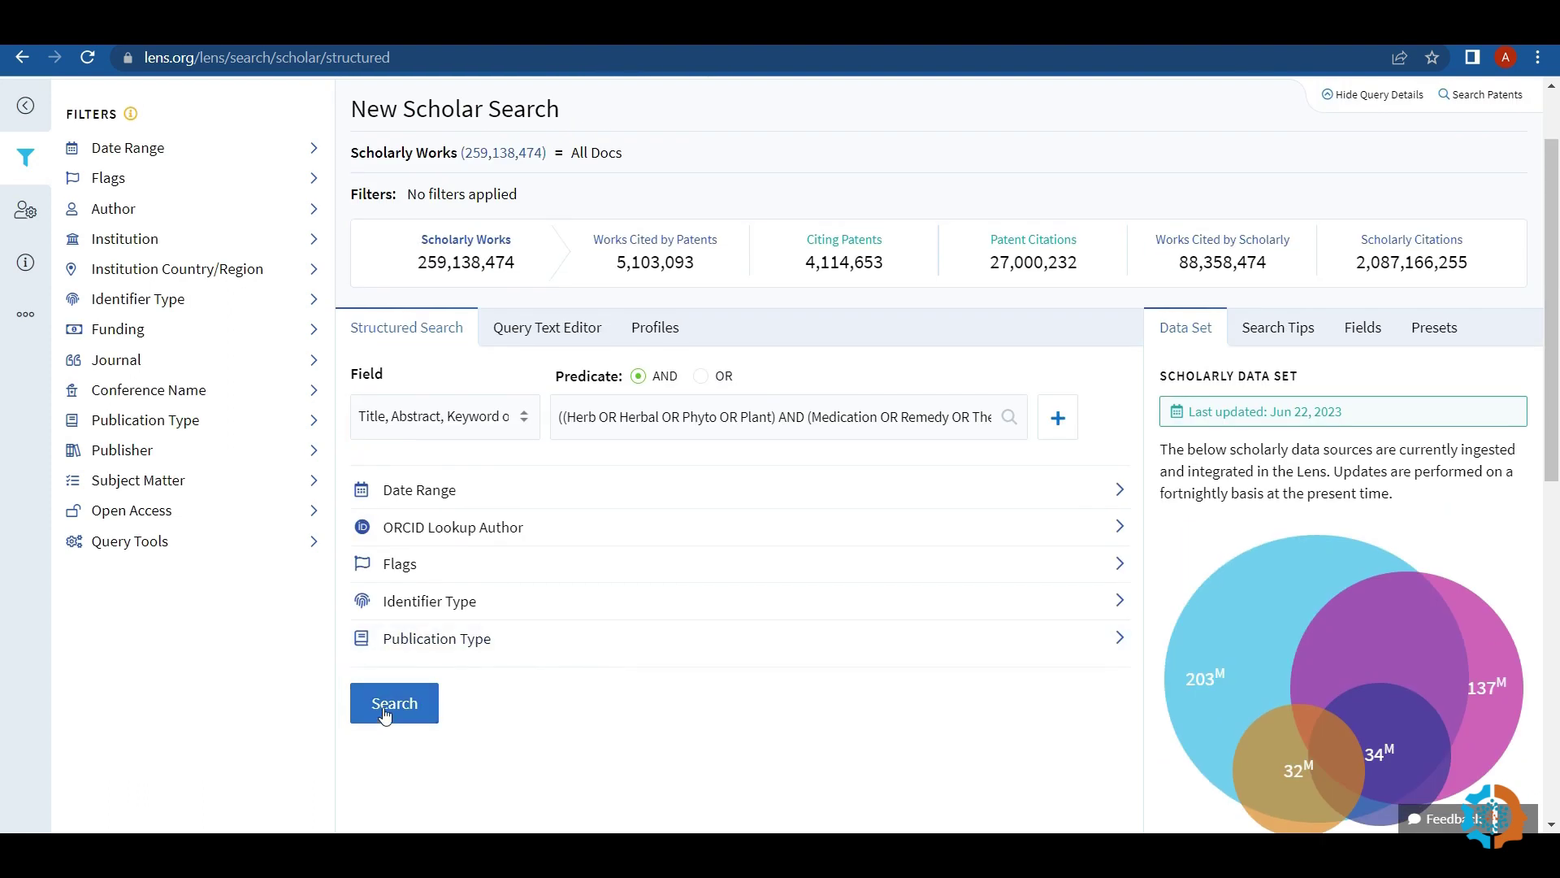
# Run the scholar search, open its query text for review and submit it again.
pyautogui.click(390, 704)
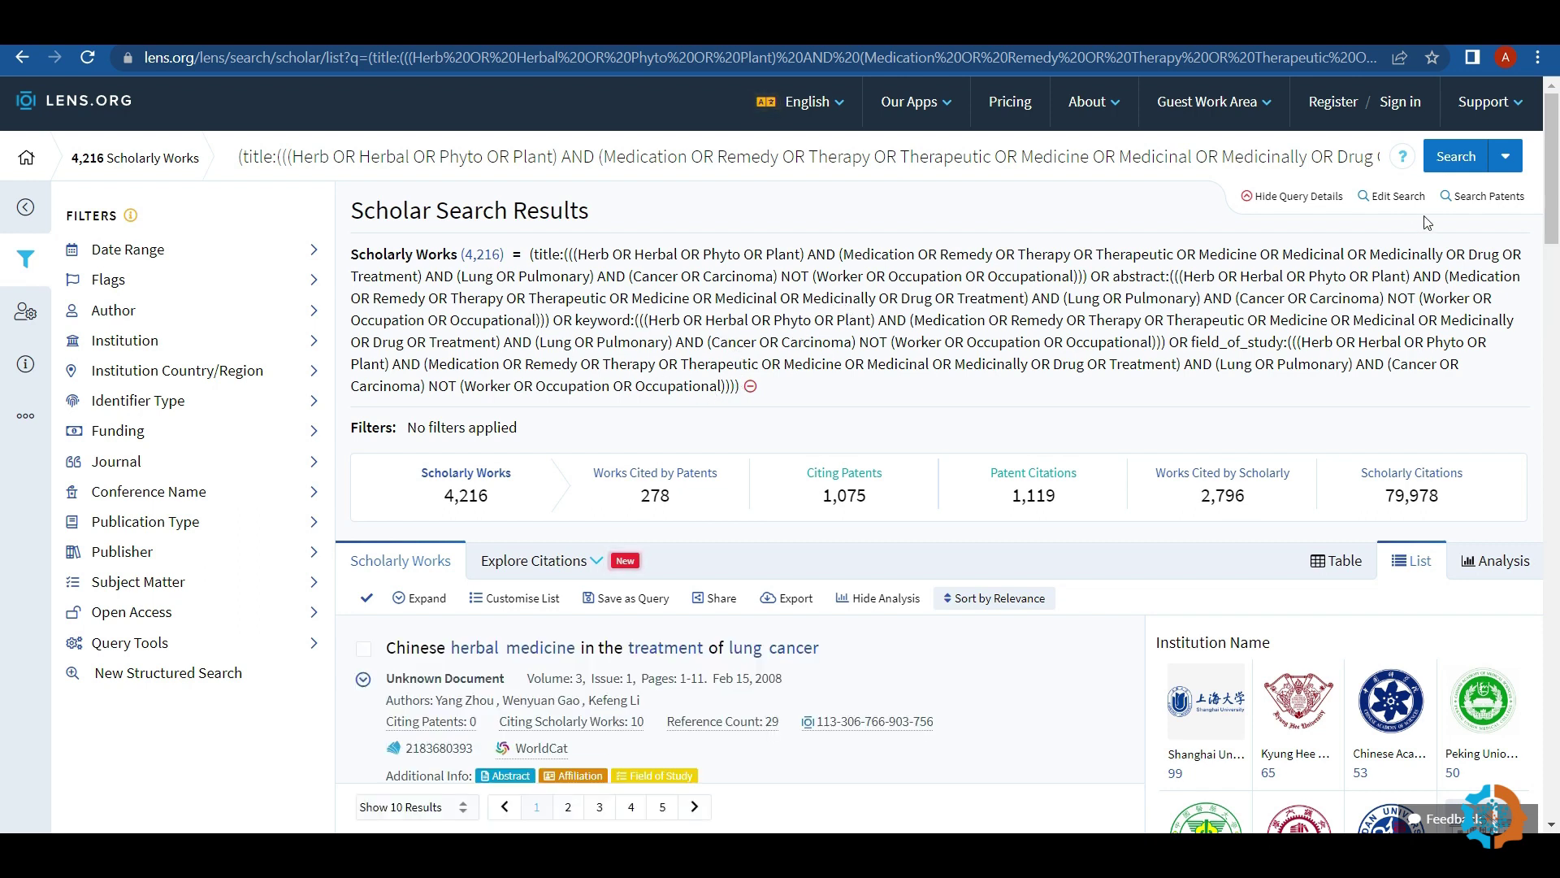
pyautogui.click(1391, 199)
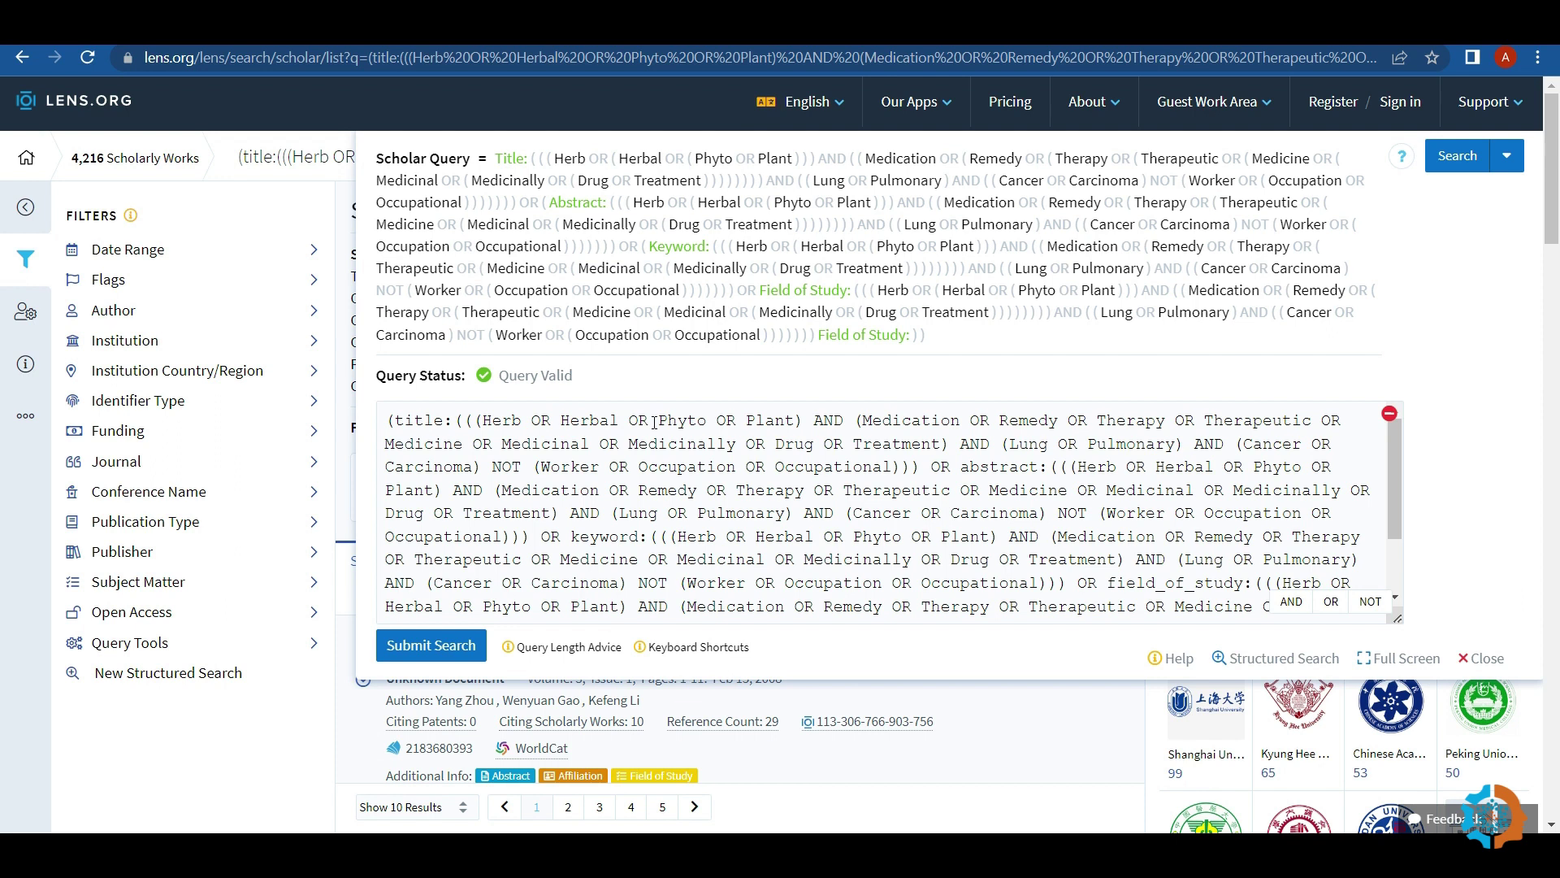
pyautogui.click(414, 655)
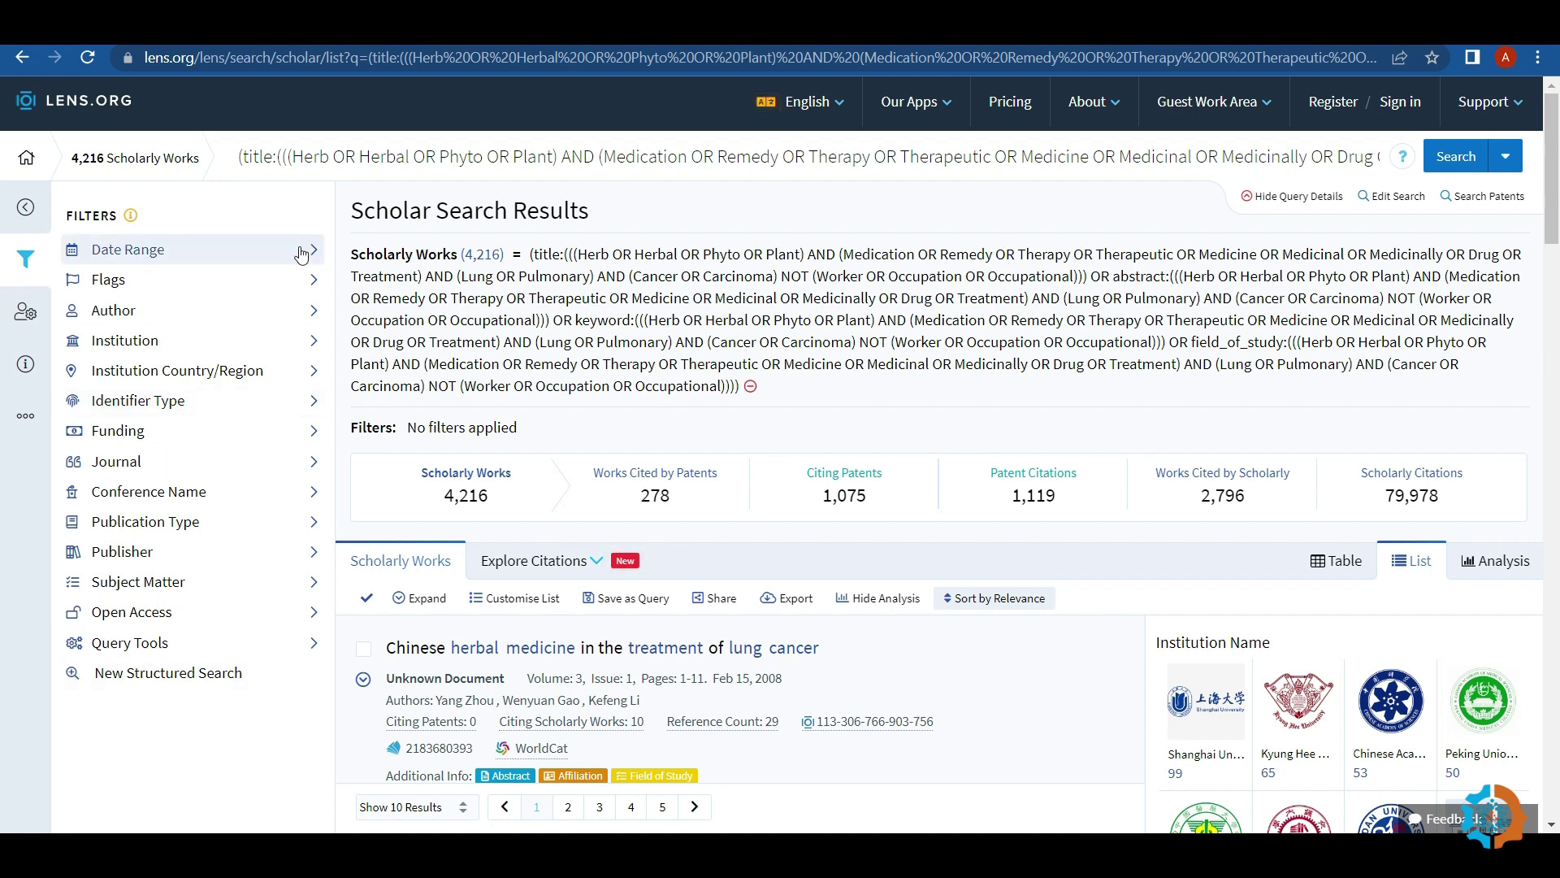
# Filter the scholarly works by year published from 2010 to 2023.
pyautogui.click(167, 257)
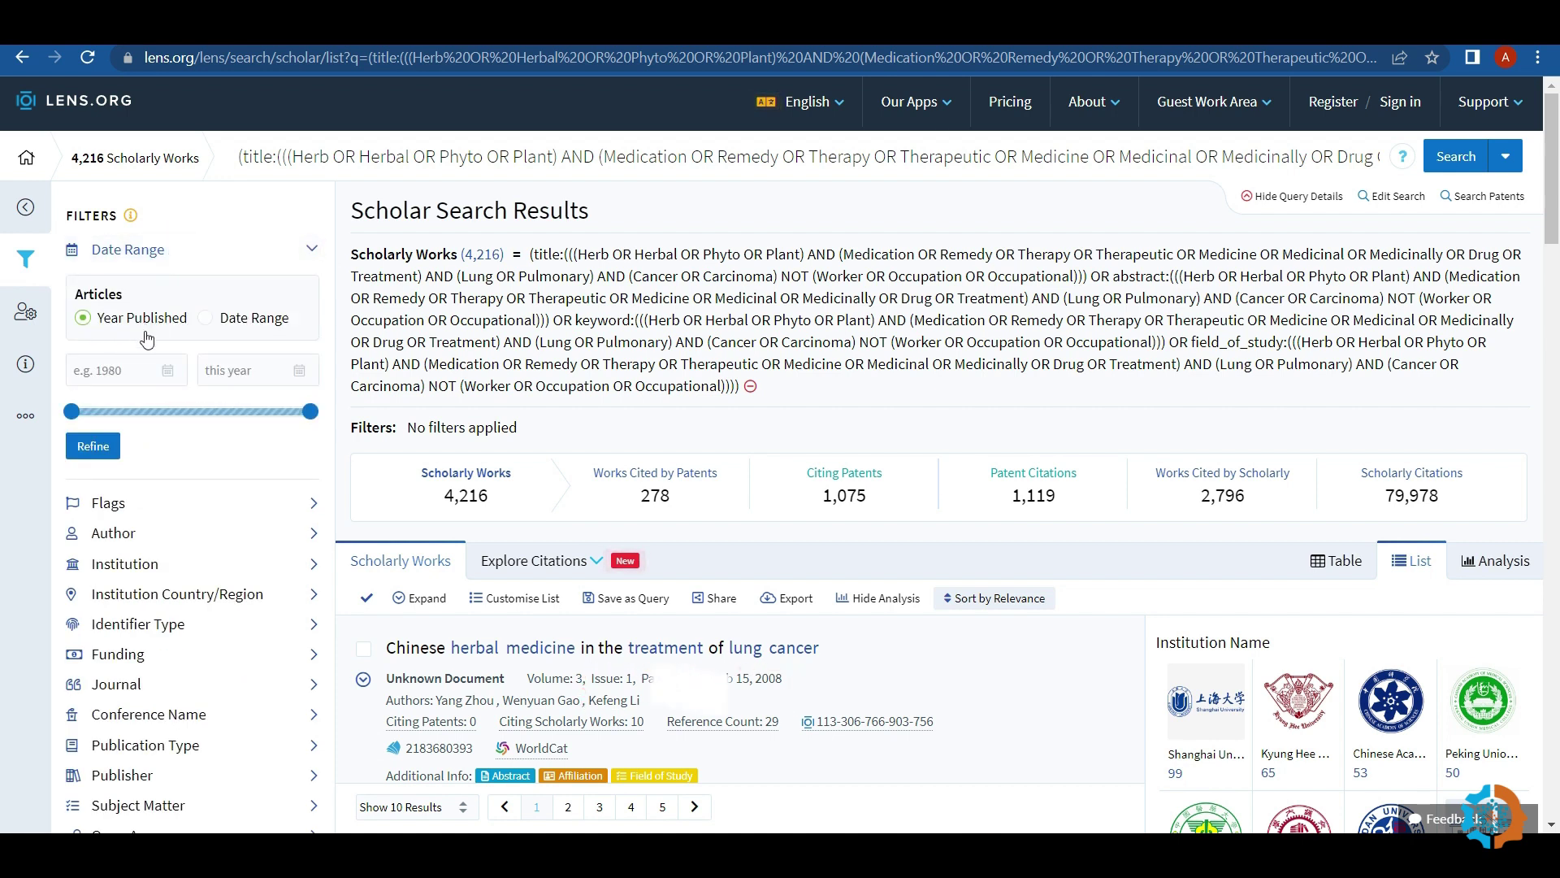
pyautogui.click(123, 368)
pyautogui.write('2010')
pyautogui.click(258, 371)
pyautogui.write('2013')
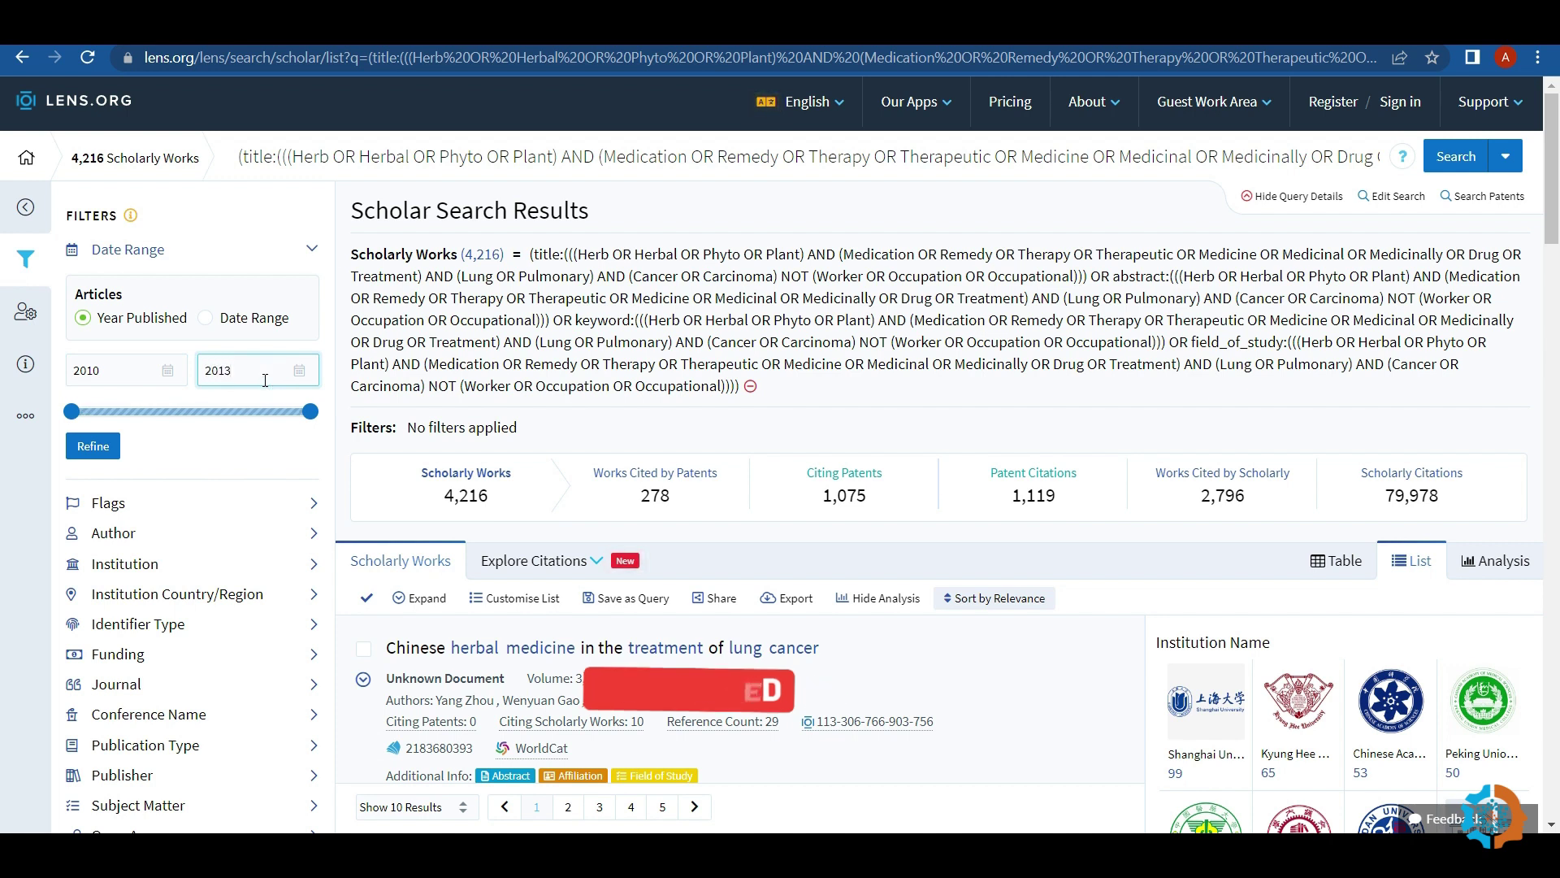
pyautogui.press('BackSpace')
pyautogui.press('BackSpace')
pyautogui.write('23')
pyautogui.click(93, 445)
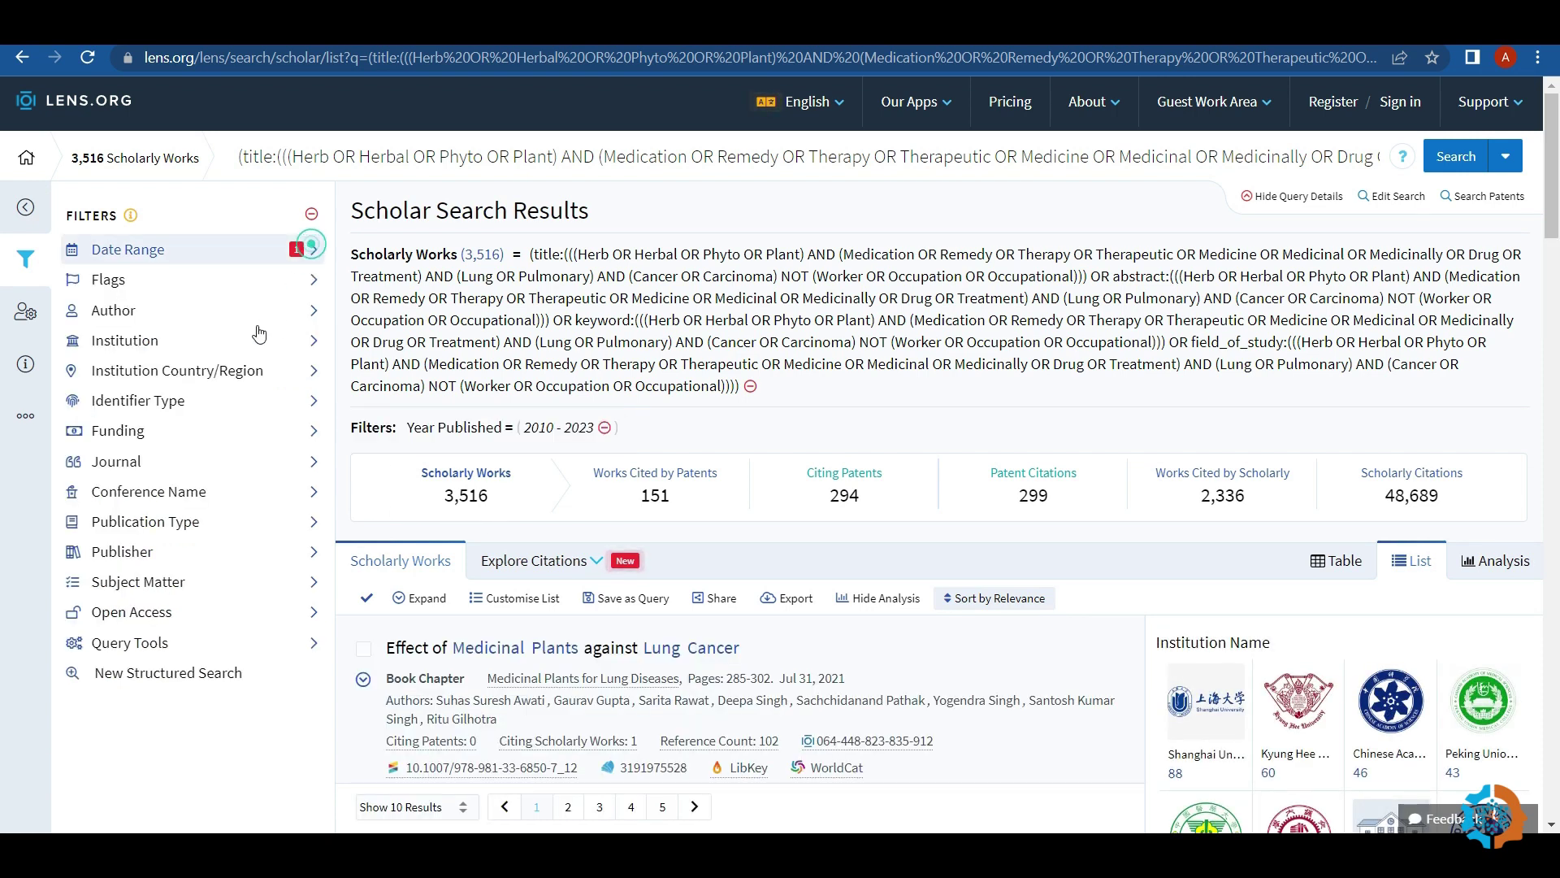
# Refine the results to the Journal Article publication type.
pyautogui.click(174, 523)
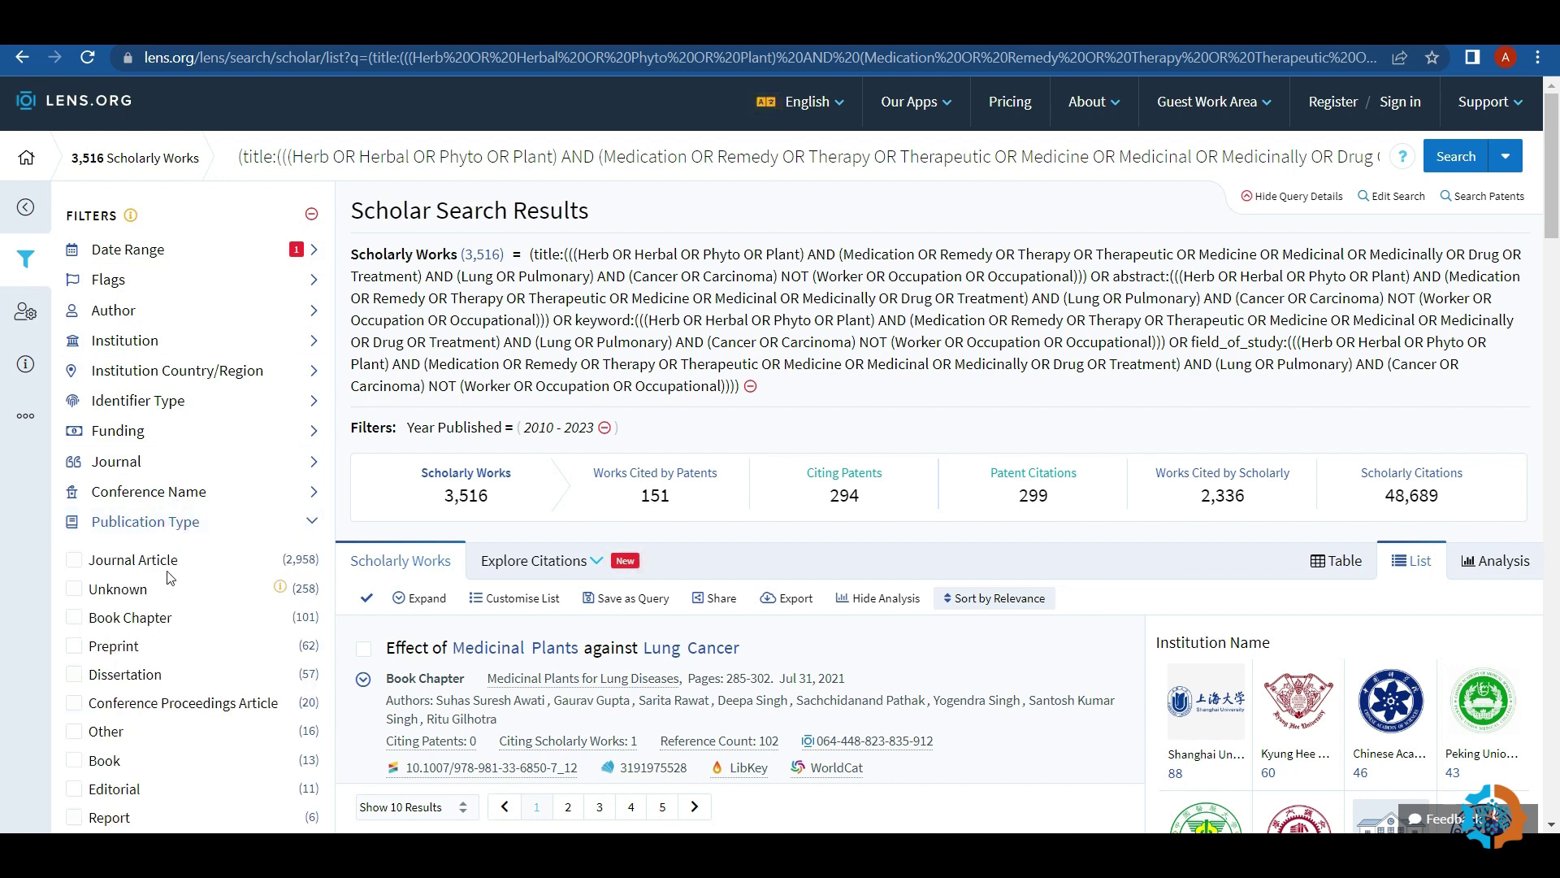
pyautogui.click(73, 561)
pyautogui.scroll(-4, 91, 589)
pyautogui.click(92, 582)
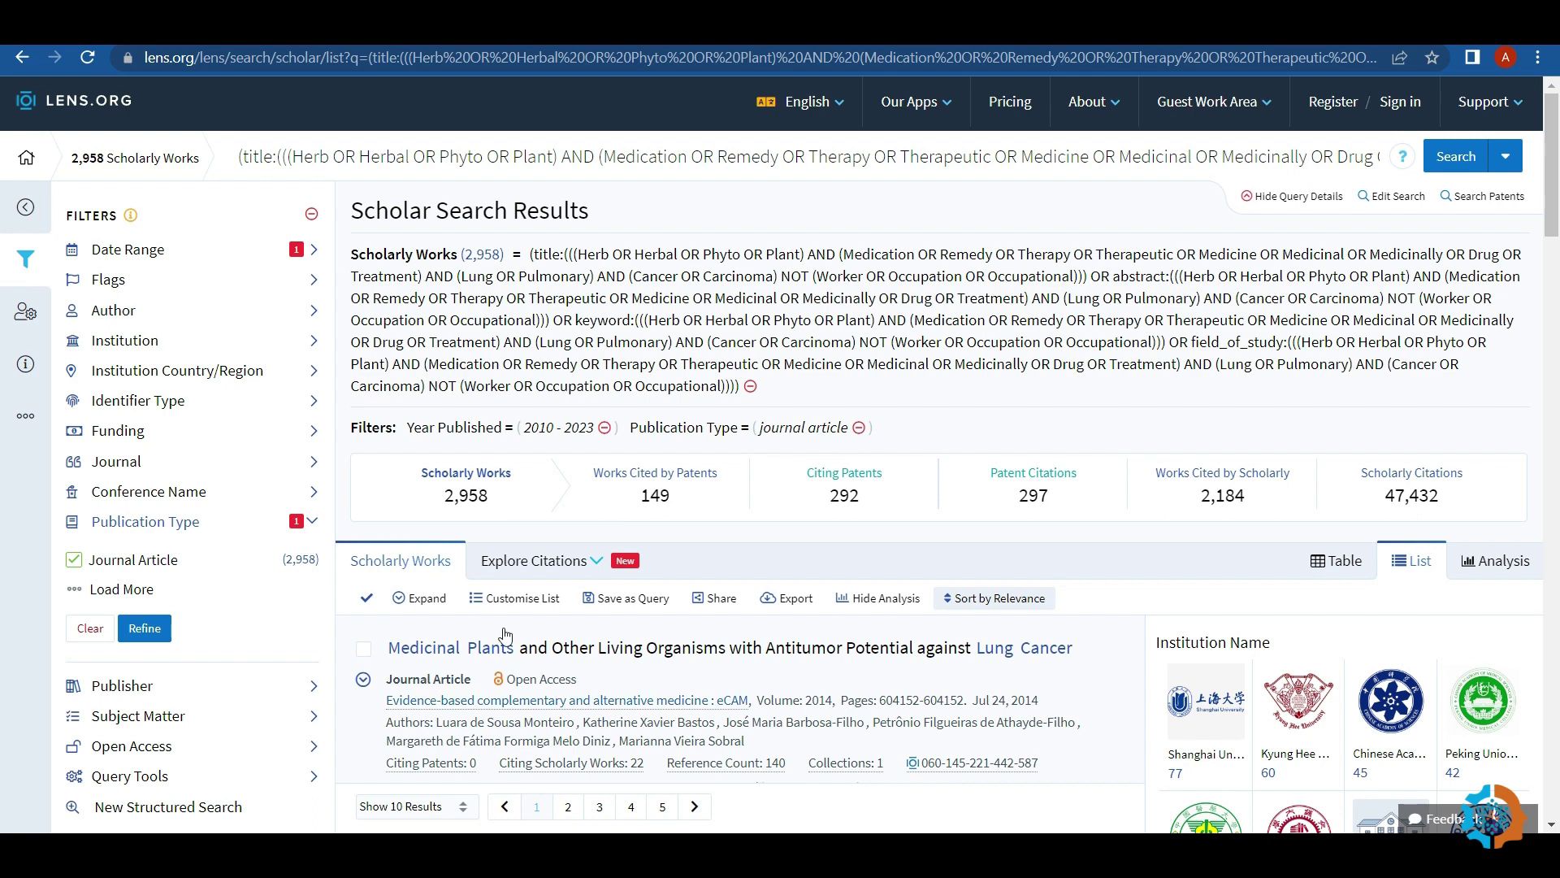
# Look through the result list and set it to show 100 results per page.
pyautogui.scroll(-15, 504, 635)
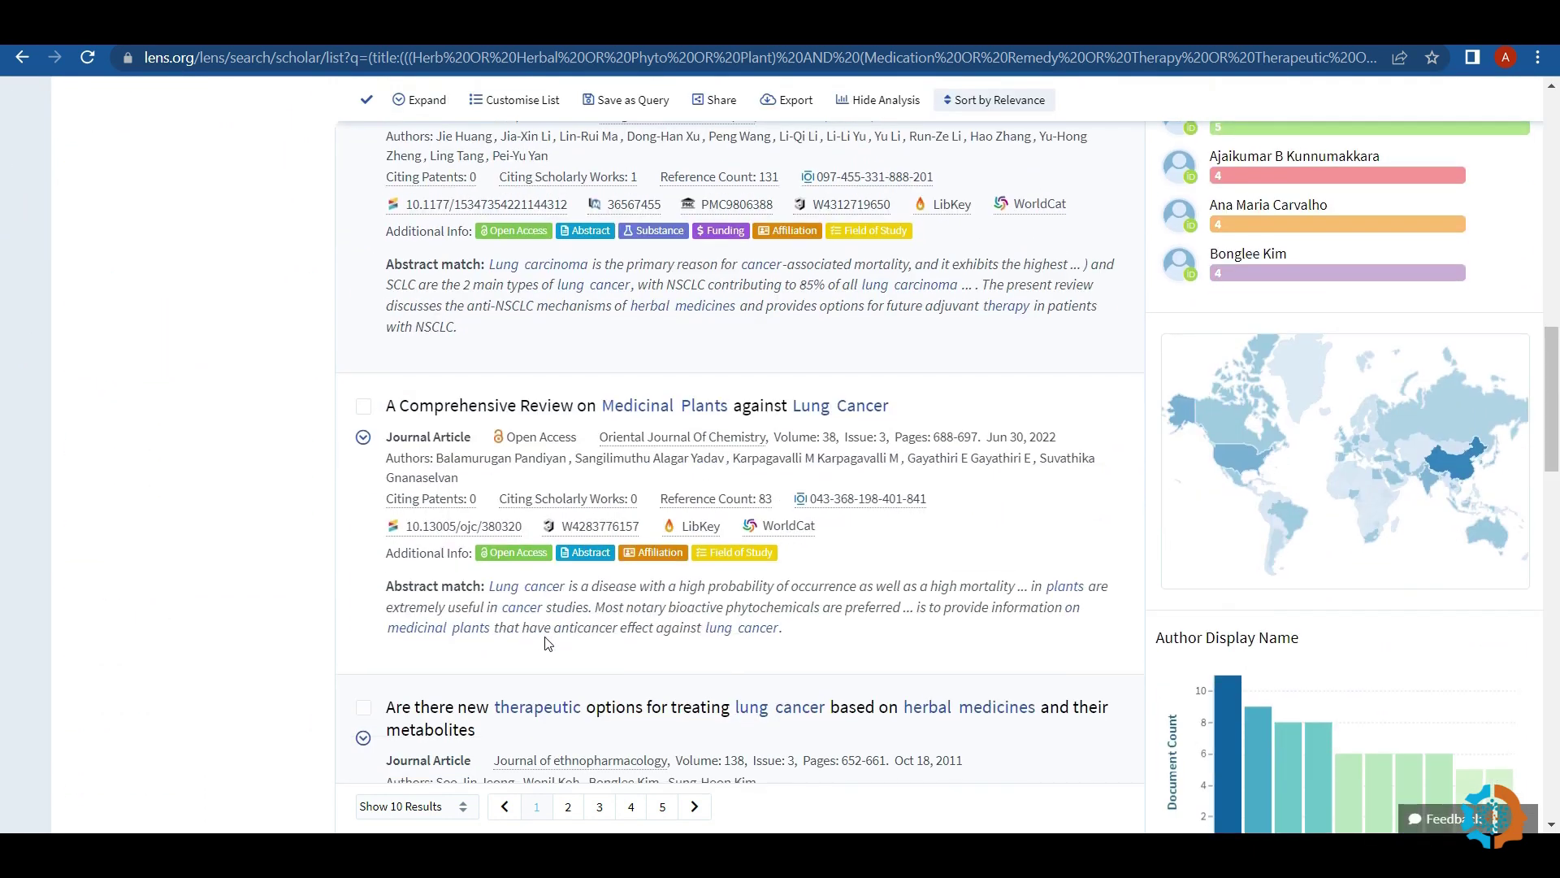
pyautogui.scroll(-3, 547, 643)
pyautogui.click(441, 809)
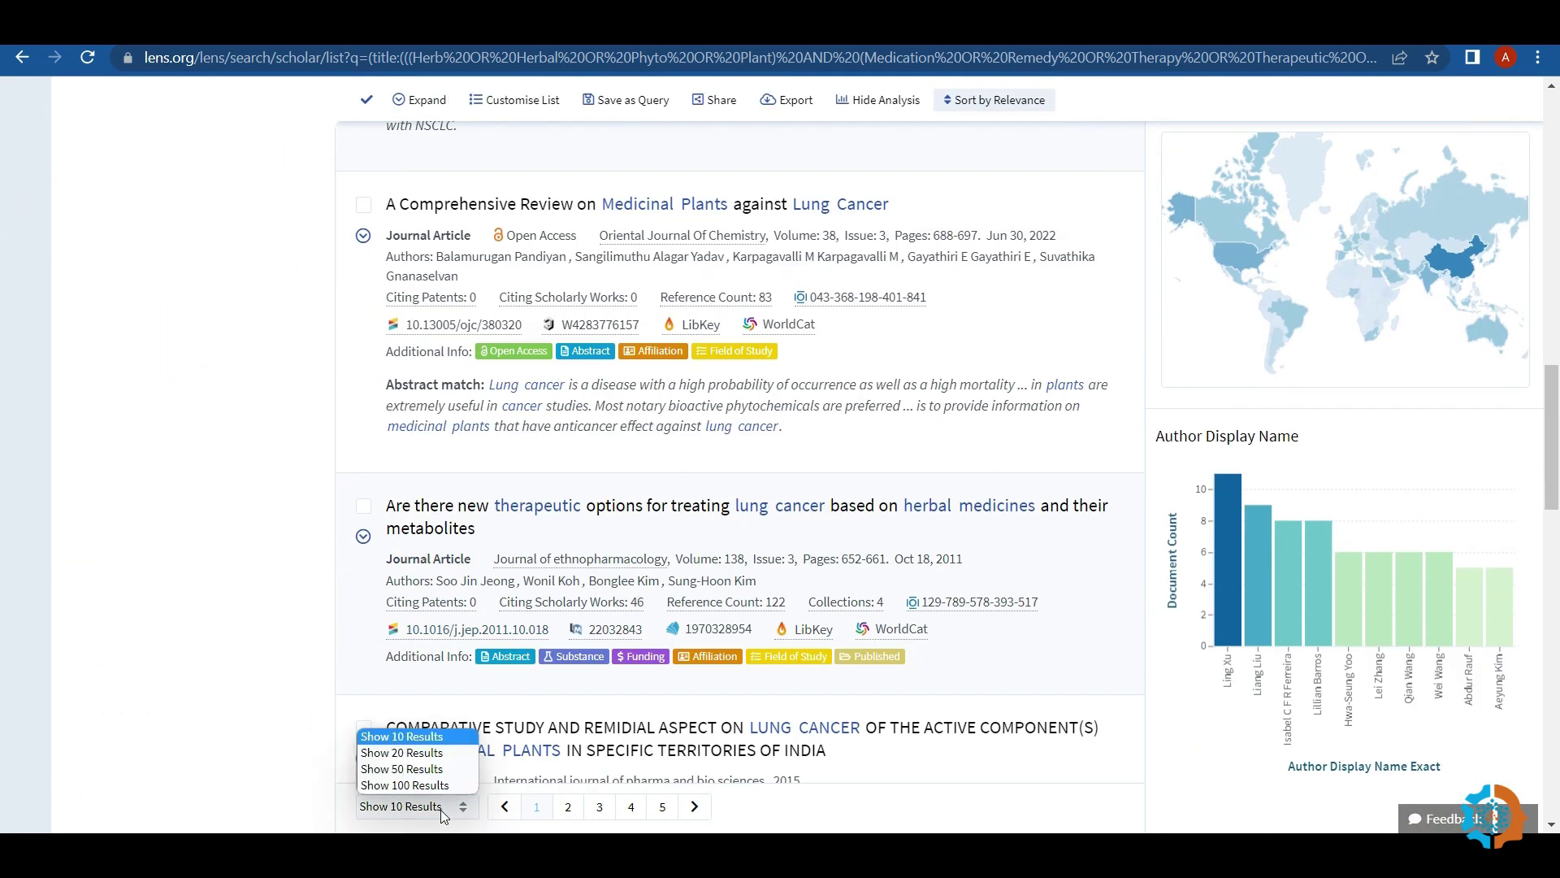
pyautogui.click(392, 785)
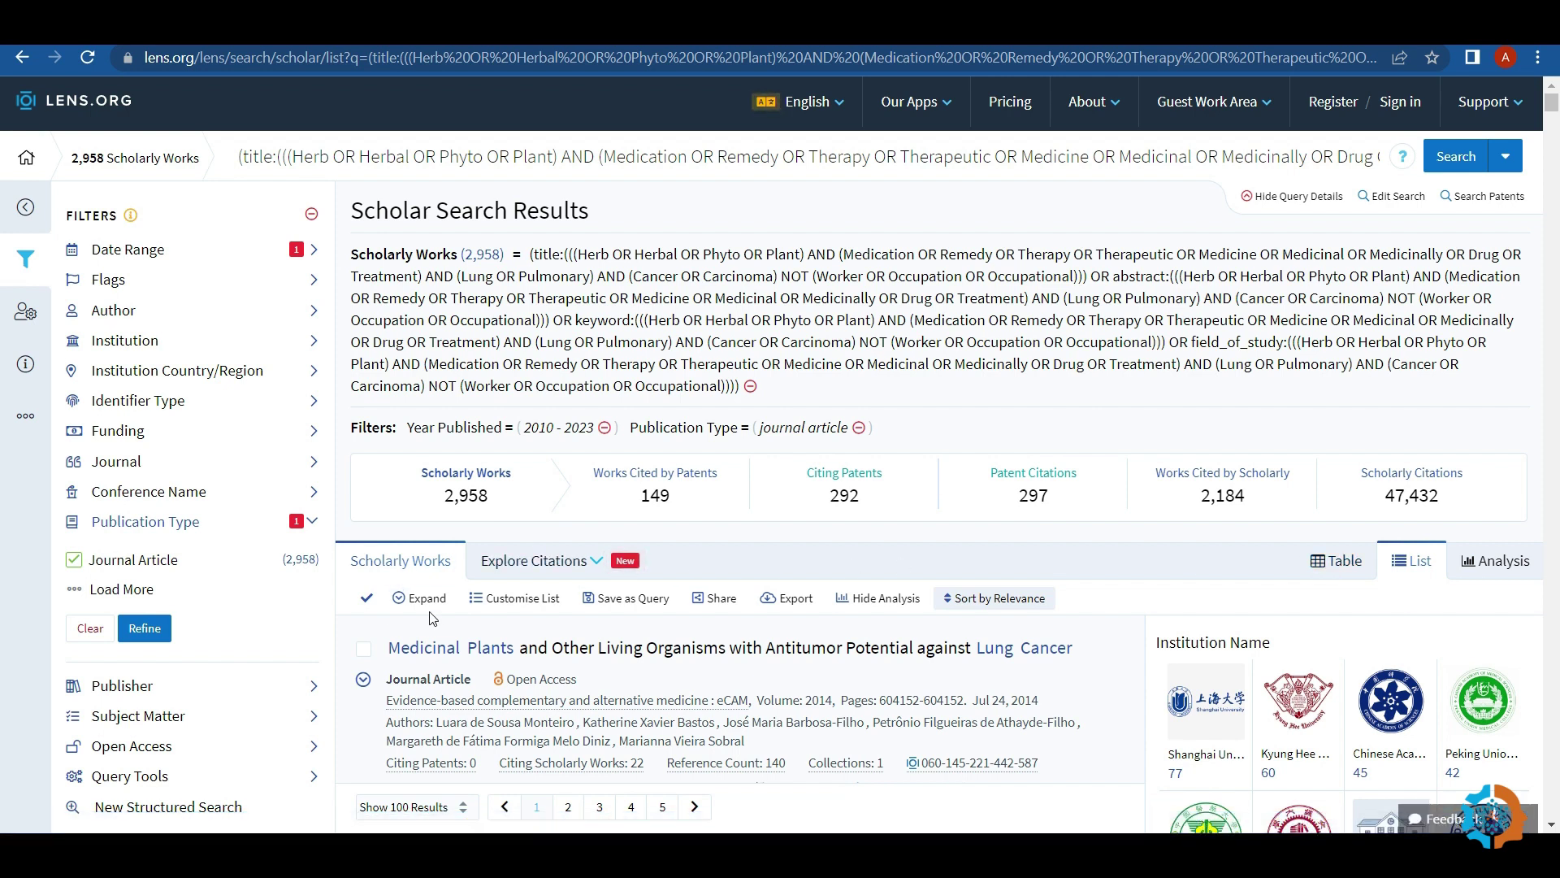
# Open the analysis view of the filtered scholarly works and look at the Top Institution Name chart.
pyautogui.scroll(-1, 420, 623)
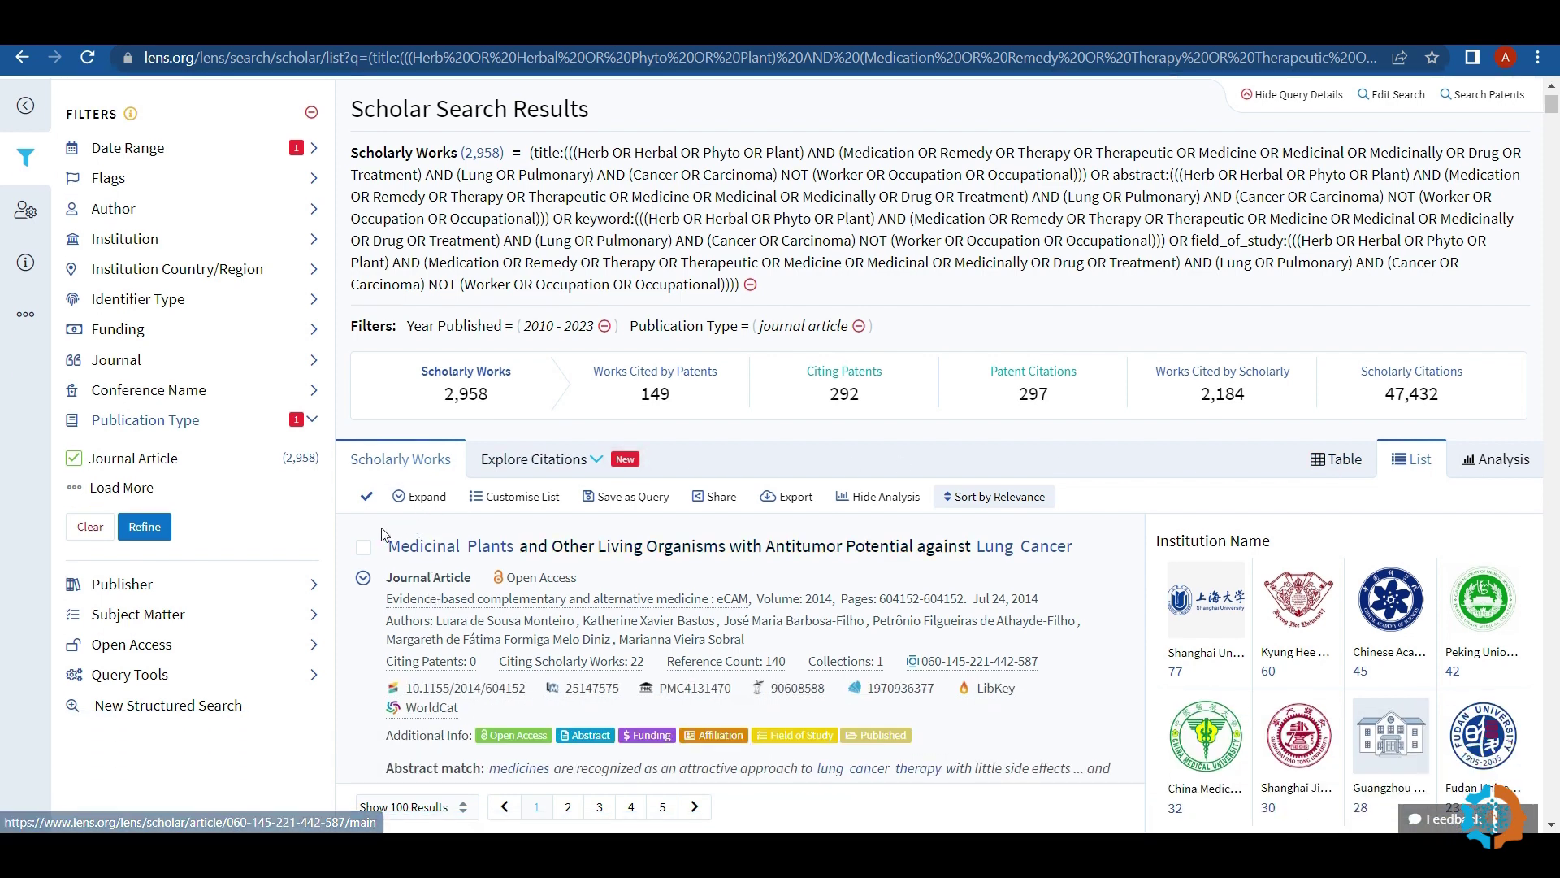
pyautogui.click(525, 504)
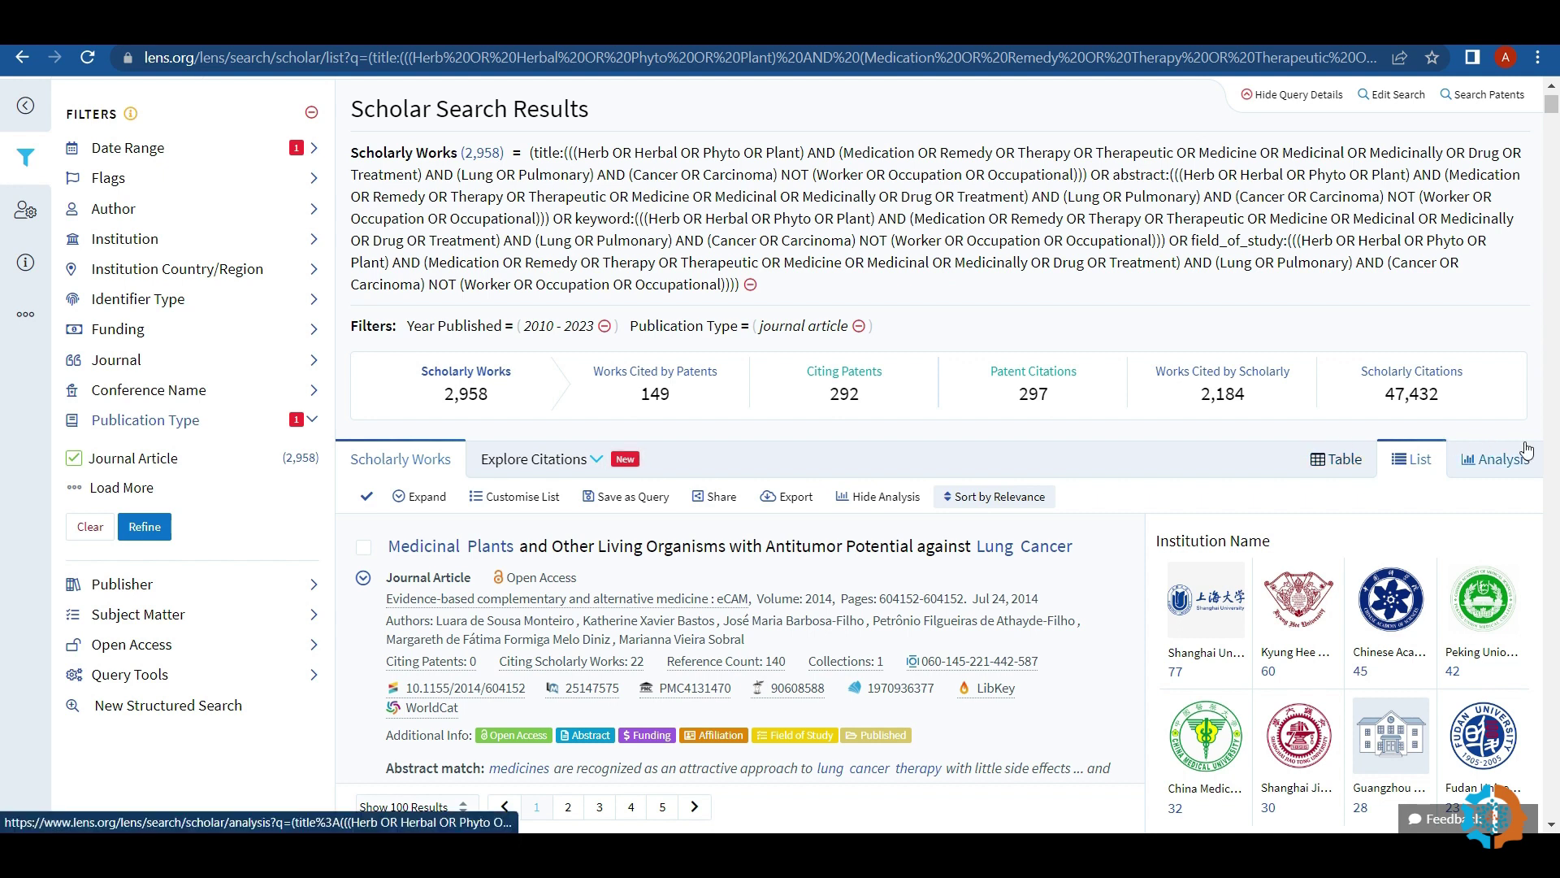
pyautogui.click(1498, 461)
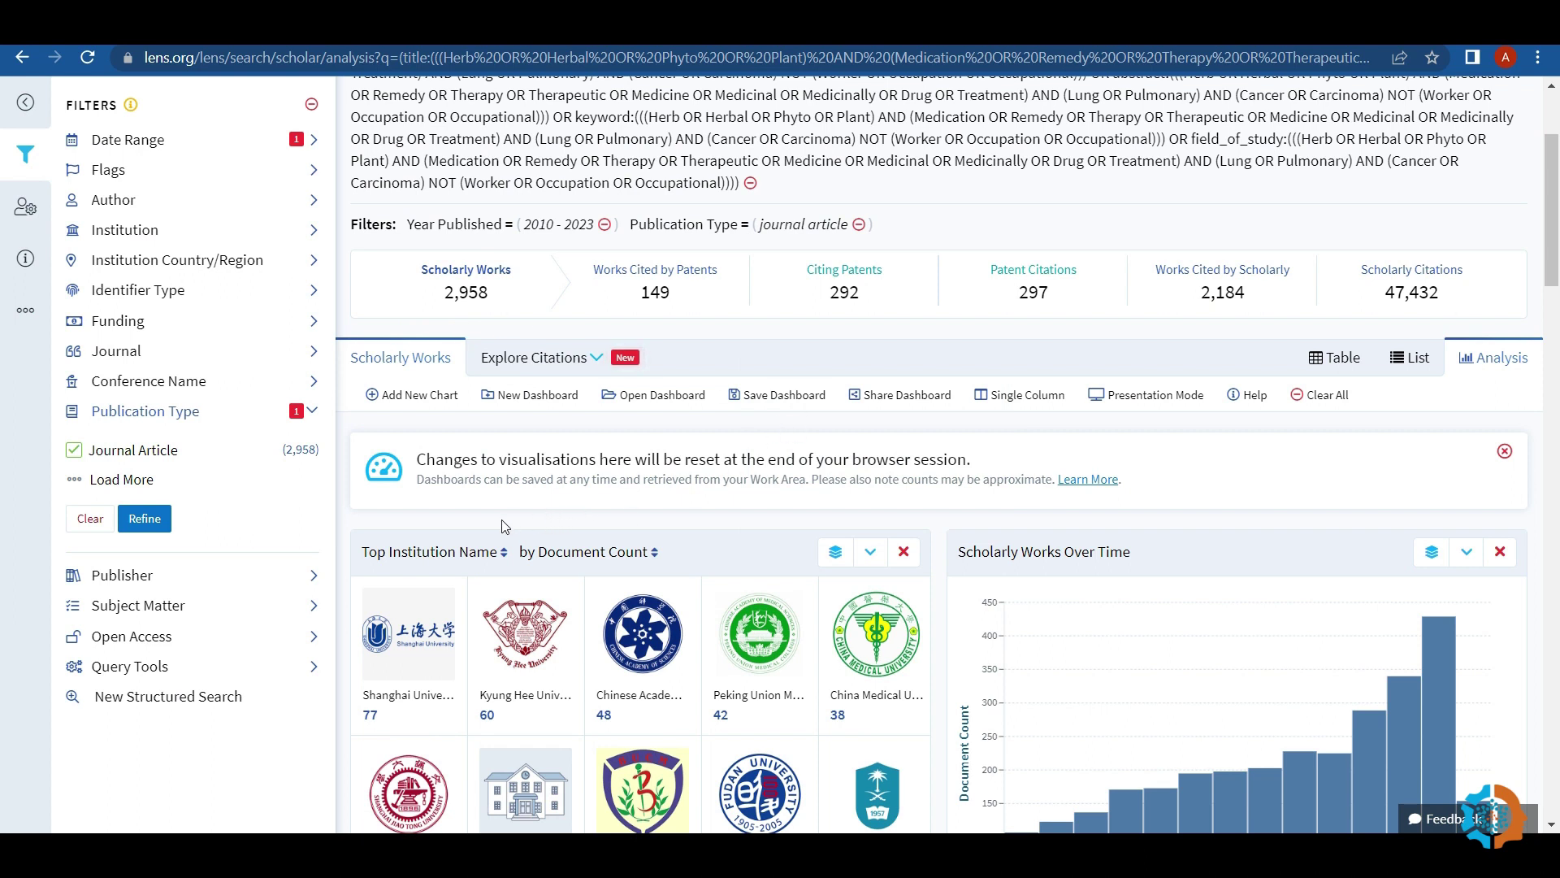
pyautogui.scroll(-1, 395, 500)
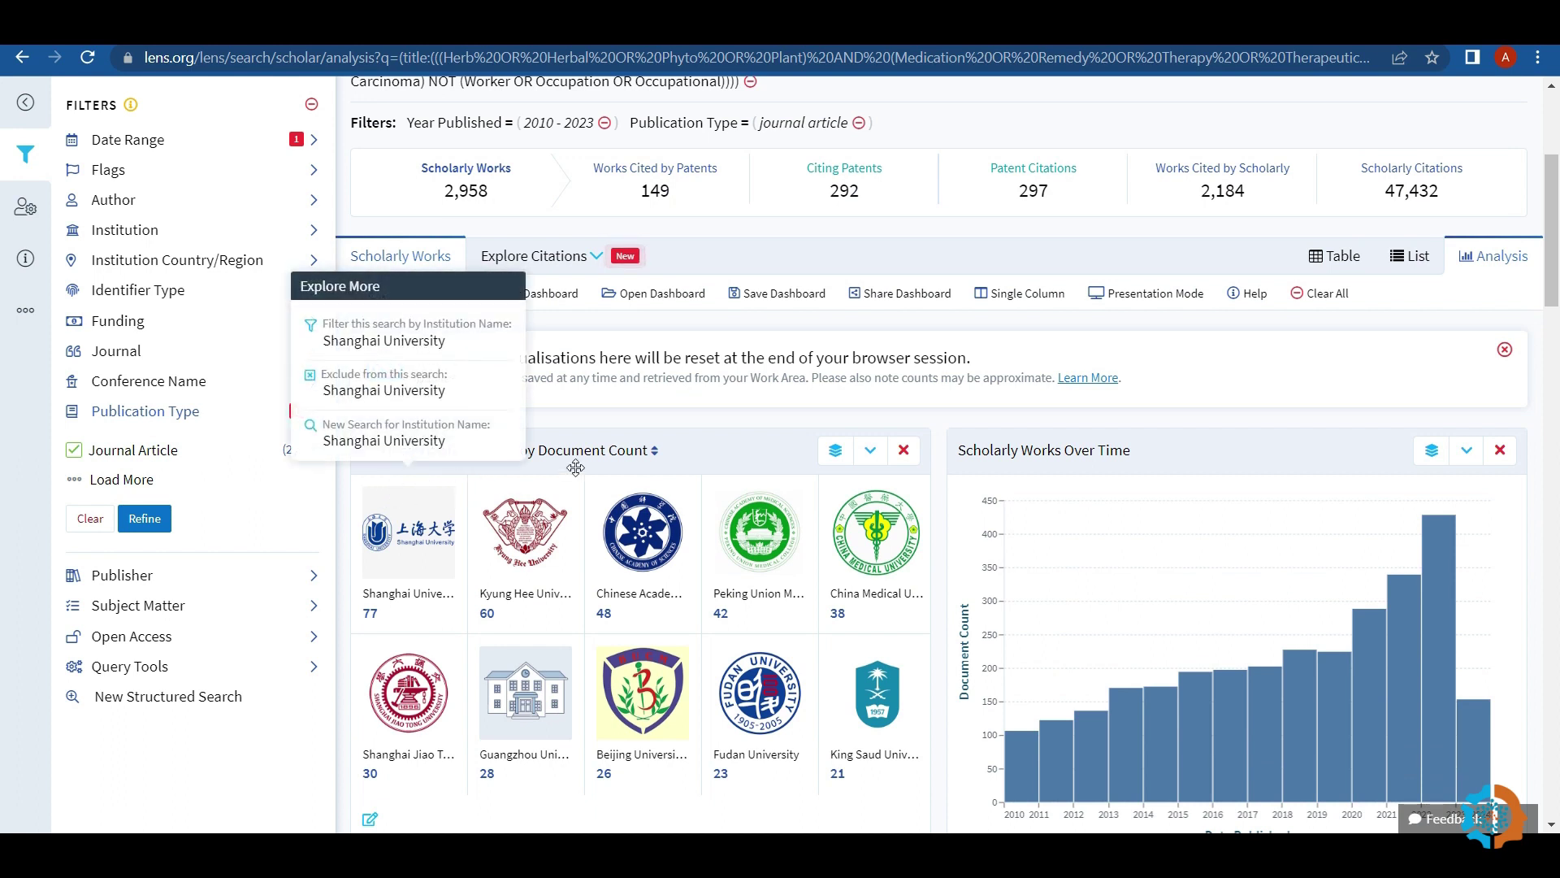
pyautogui.moveTo(378, 520)
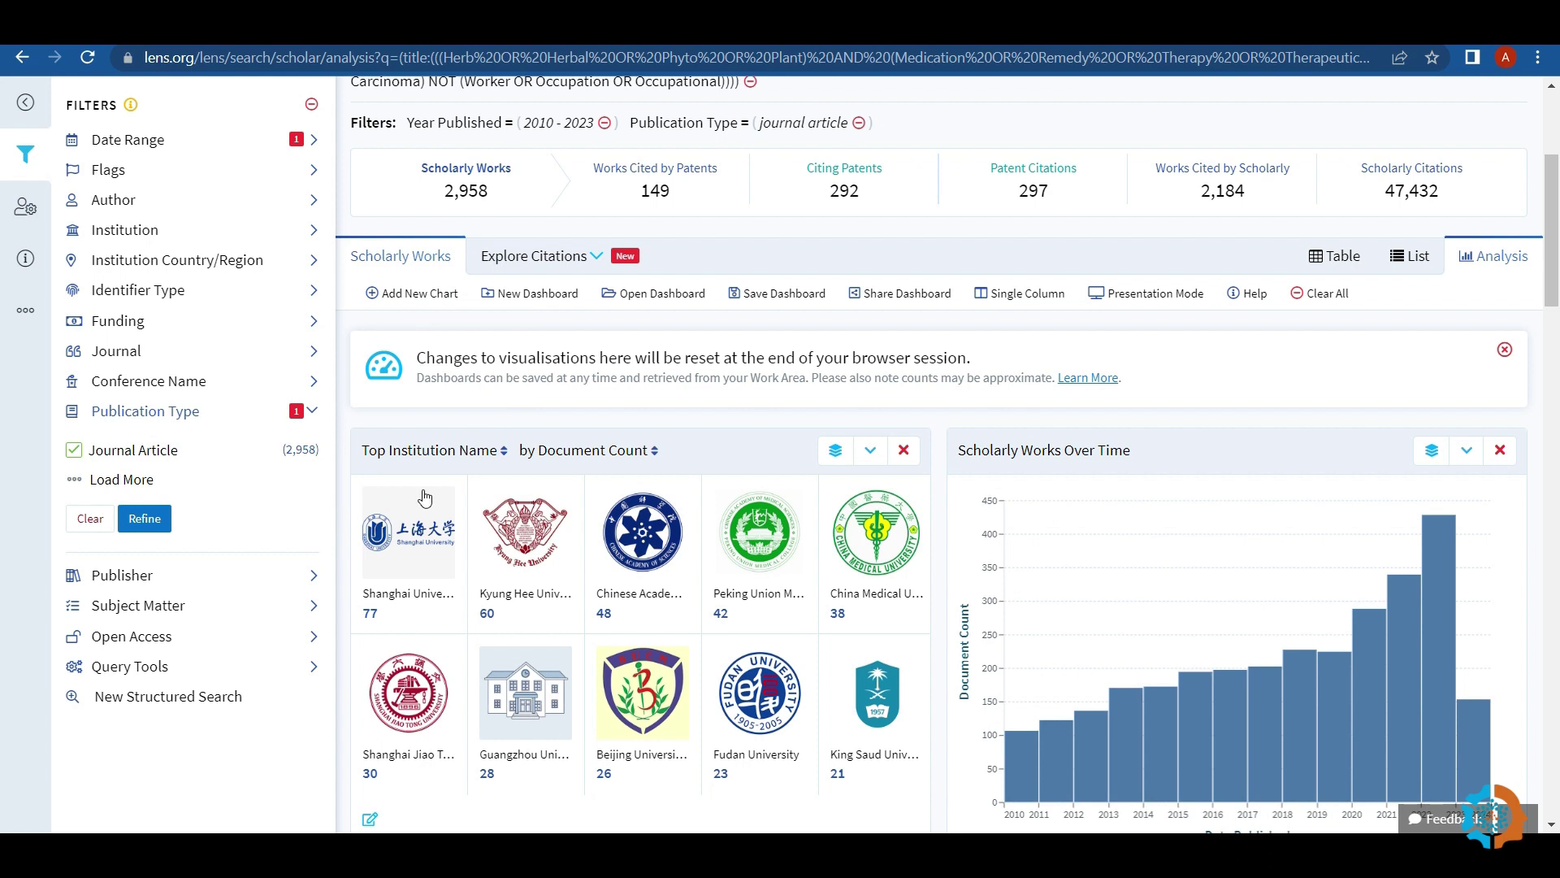
# Change the Top Institution Name by Document Count chart from a logo grid to a Bar Chart.
pyautogui.scroll(-3, 571, 339)
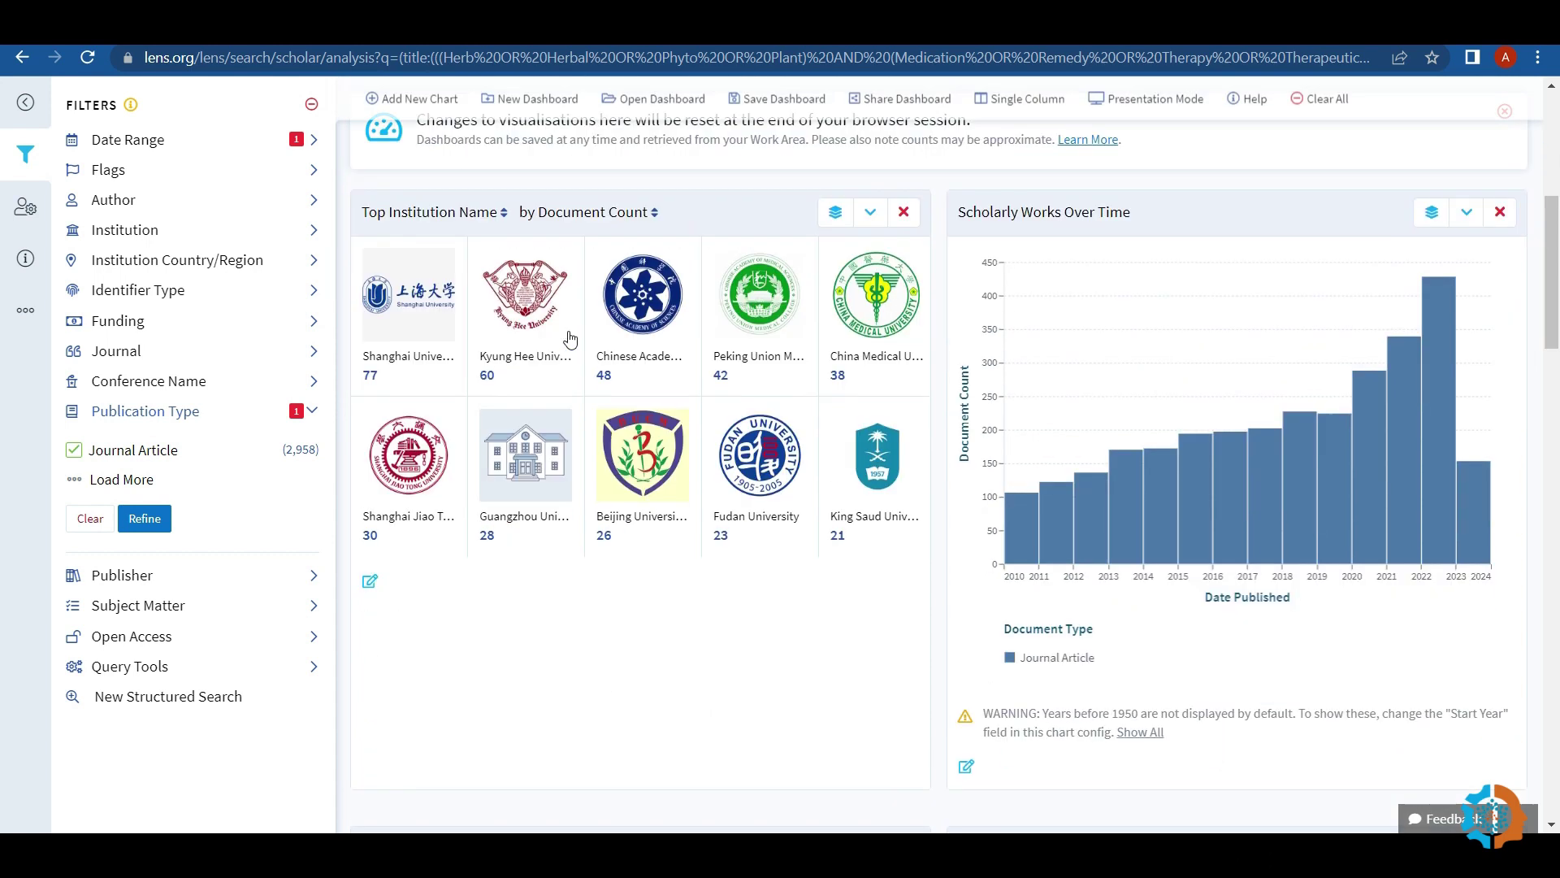
pyautogui.click(872, 213)
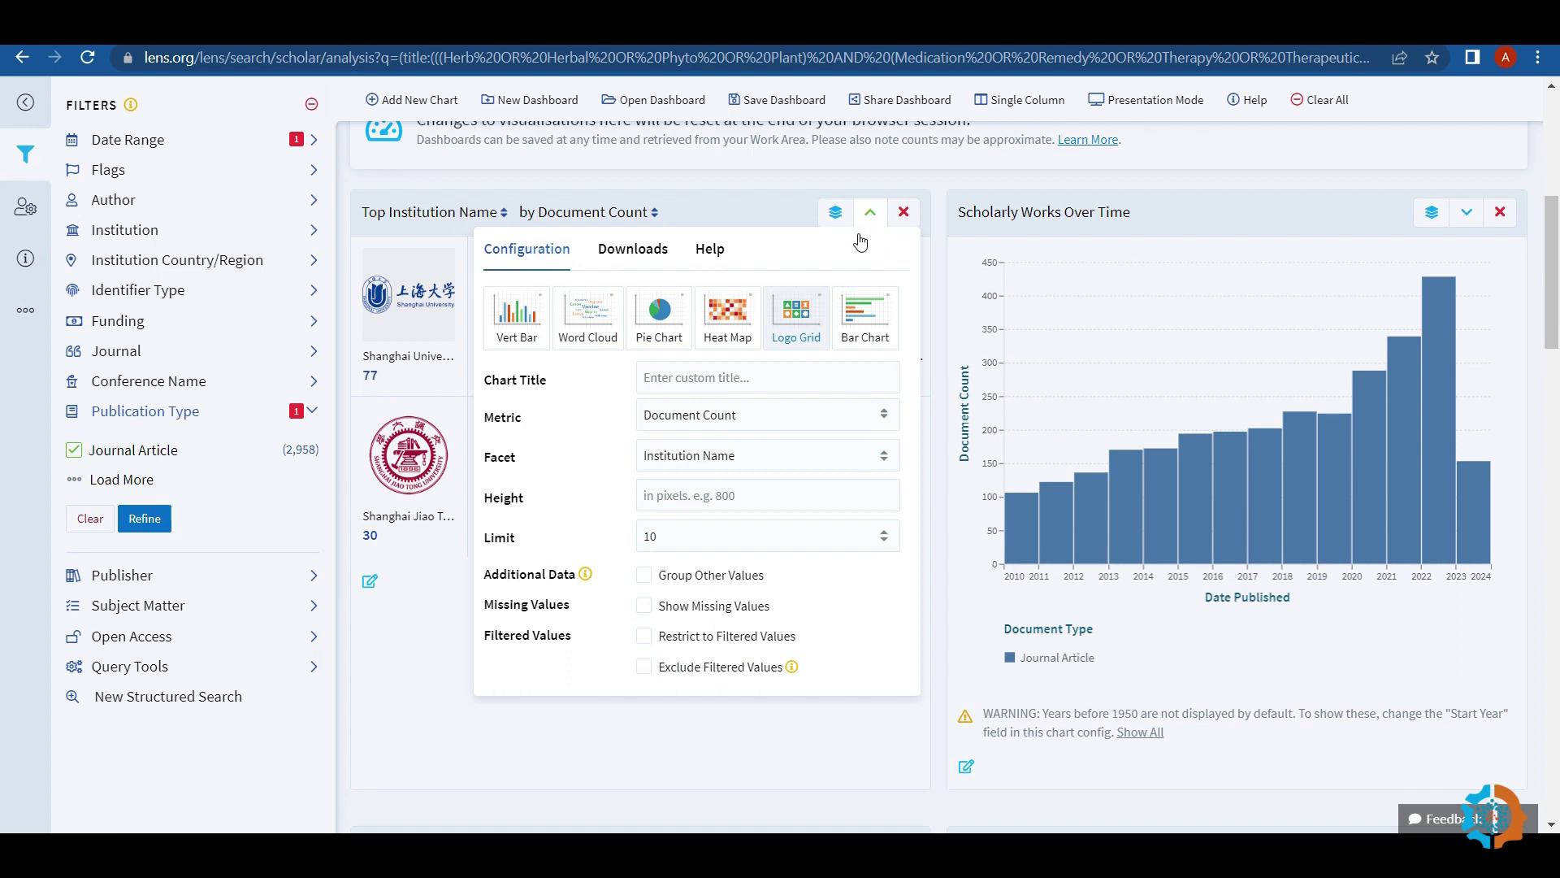
pyautogui.click(861, 327)
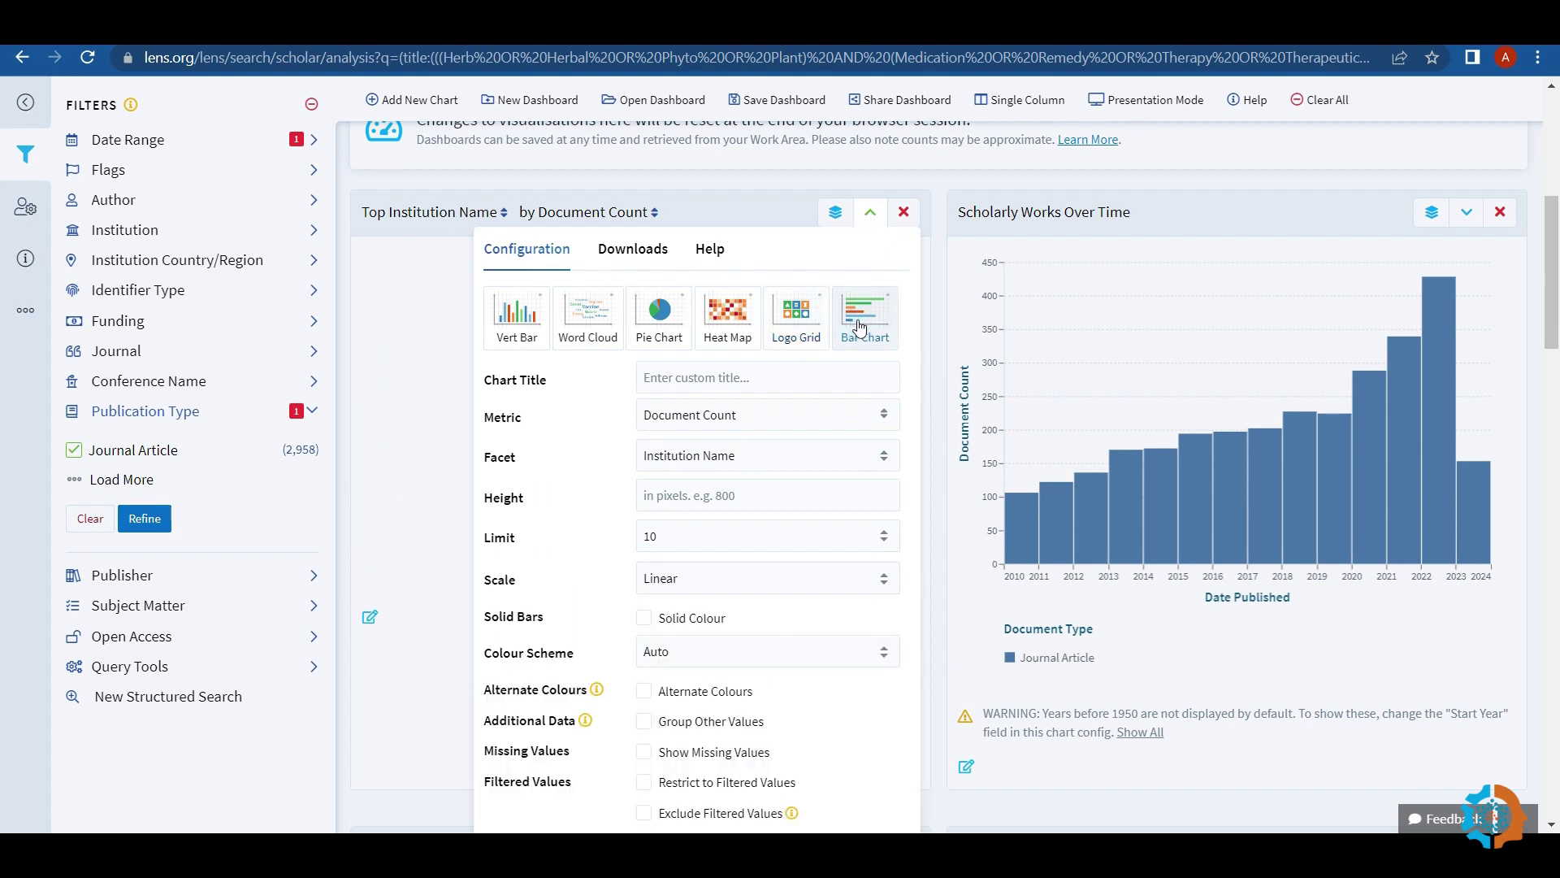
pyautogui.scroll(-3, 843, 490)
pyautogui.scroll(3, 844, 490)
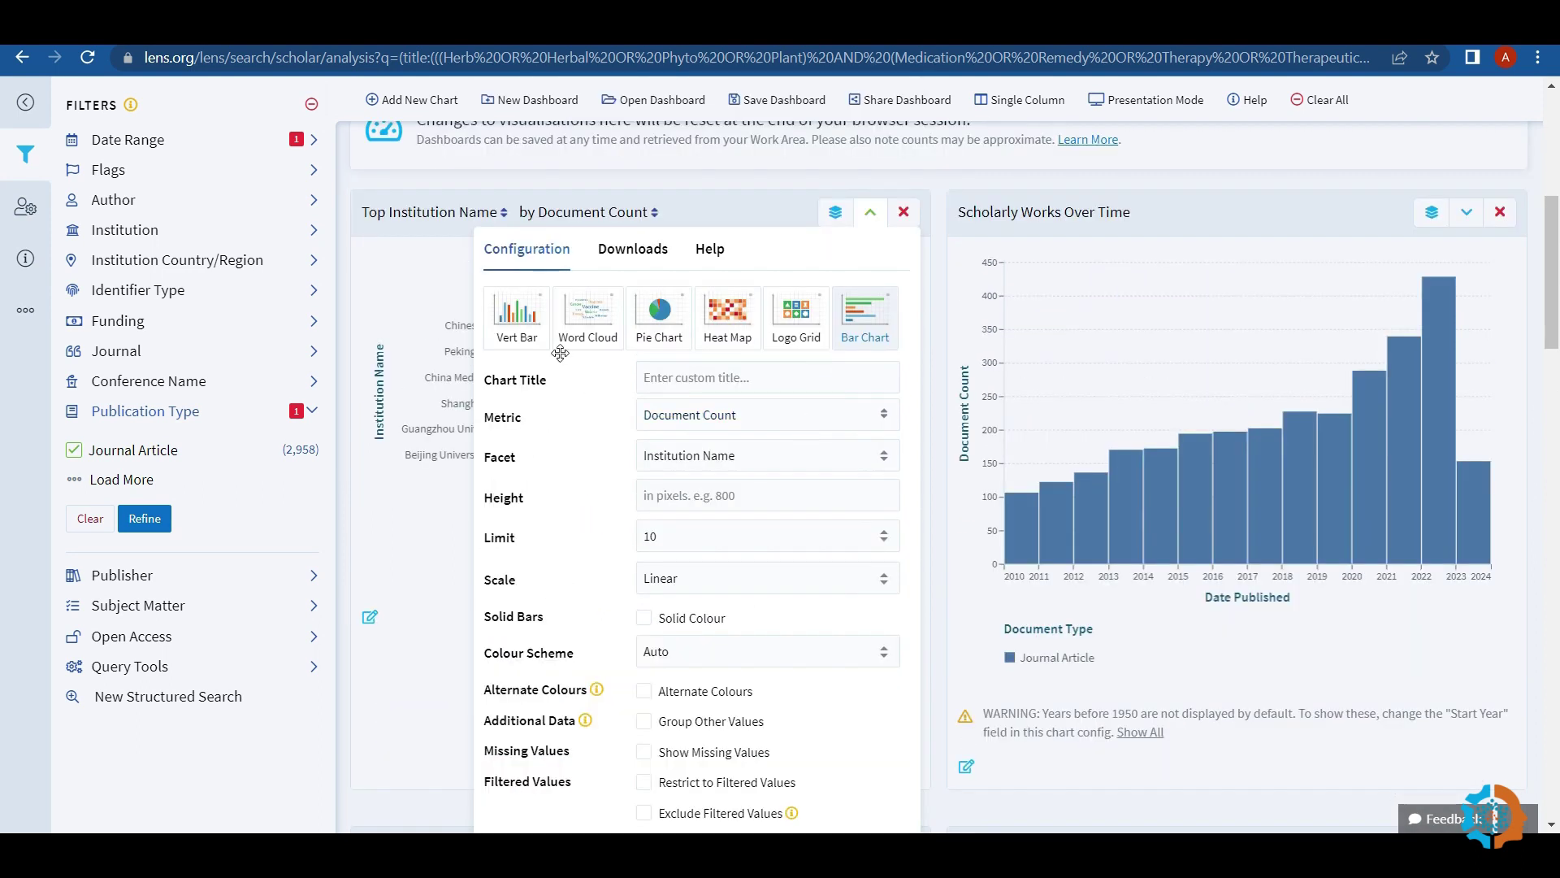
pyautogui.click(385, 261)
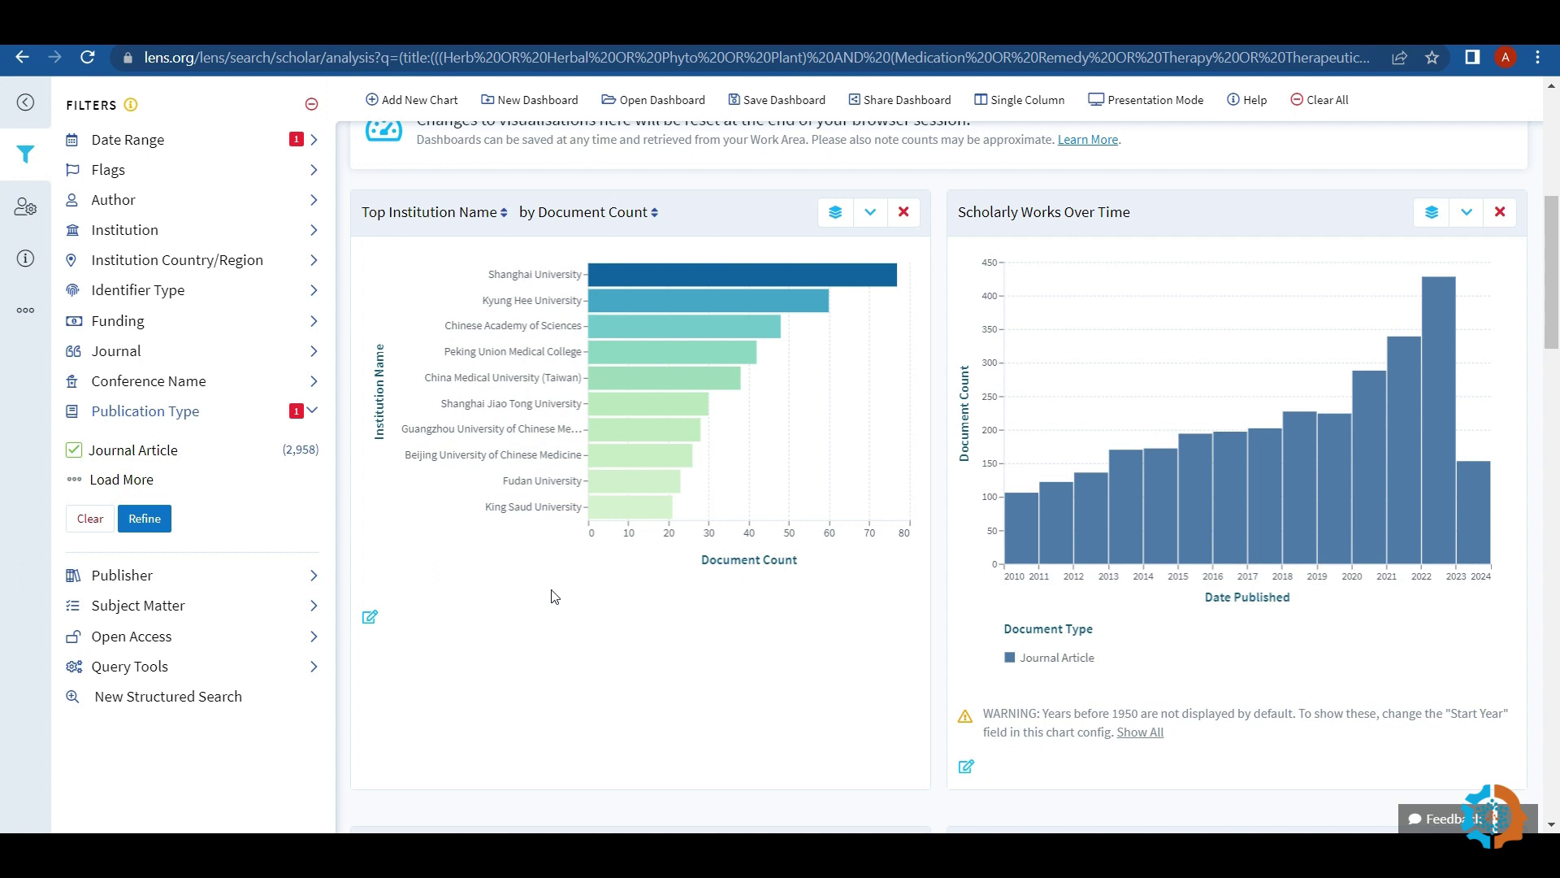
# Examine the institution, works-over-time and fields-of-study charts, including the fields covered by the most active institutions.
pyautogui.scroll(2, 574, 605)
pyautogui.scroll(-2, 576, 609)
pyautogui.scroll(-3, 998, 593)
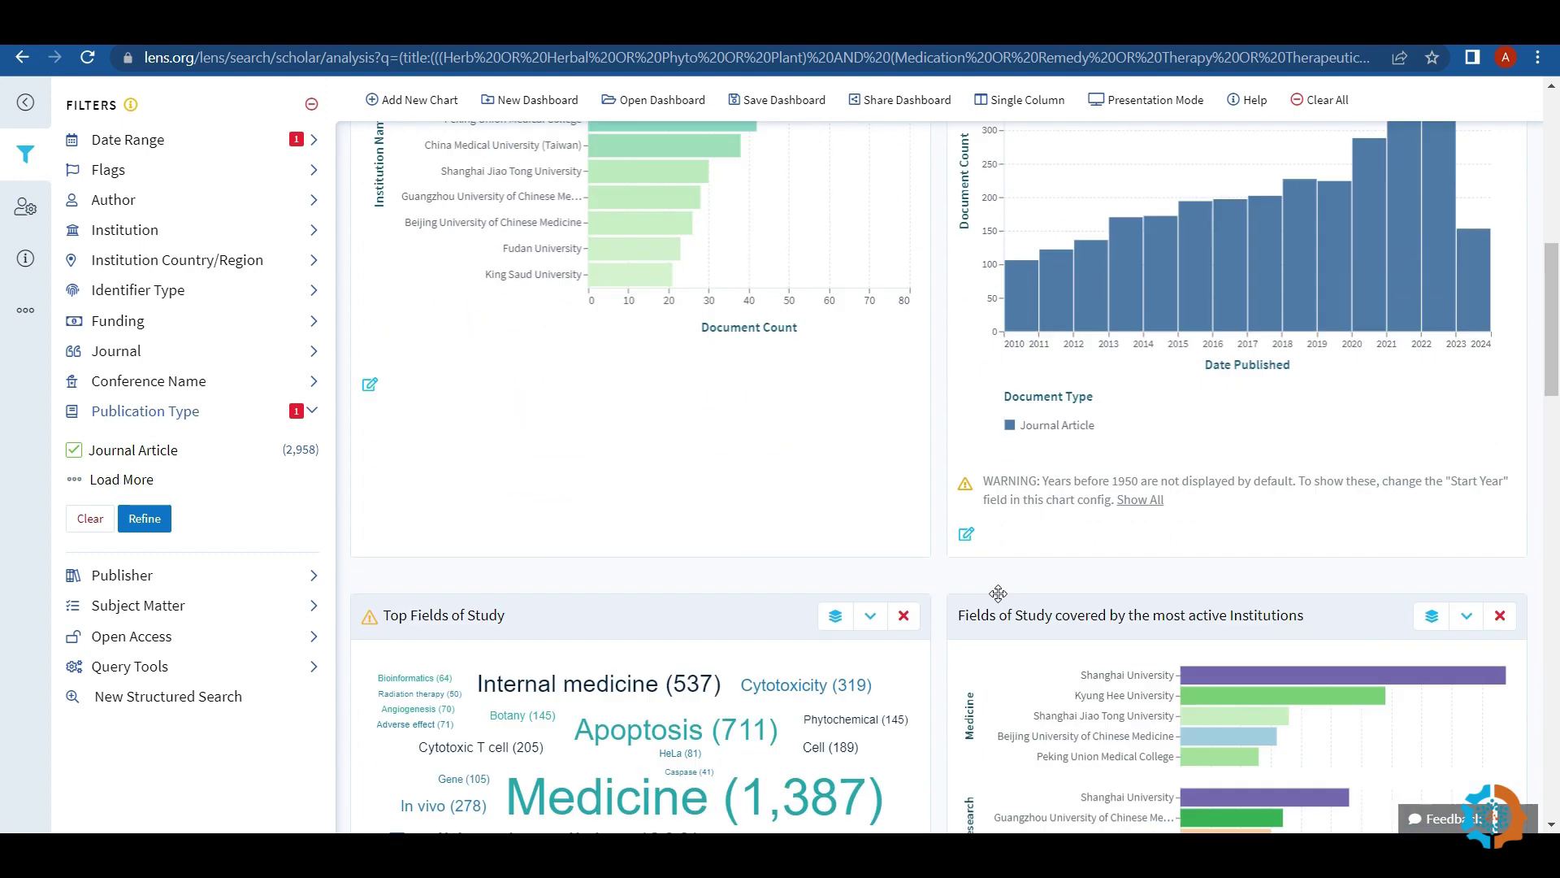
pyautogui.scroll(-5, 998, 593)
pyautogui.scroll(-1, 624, 407)
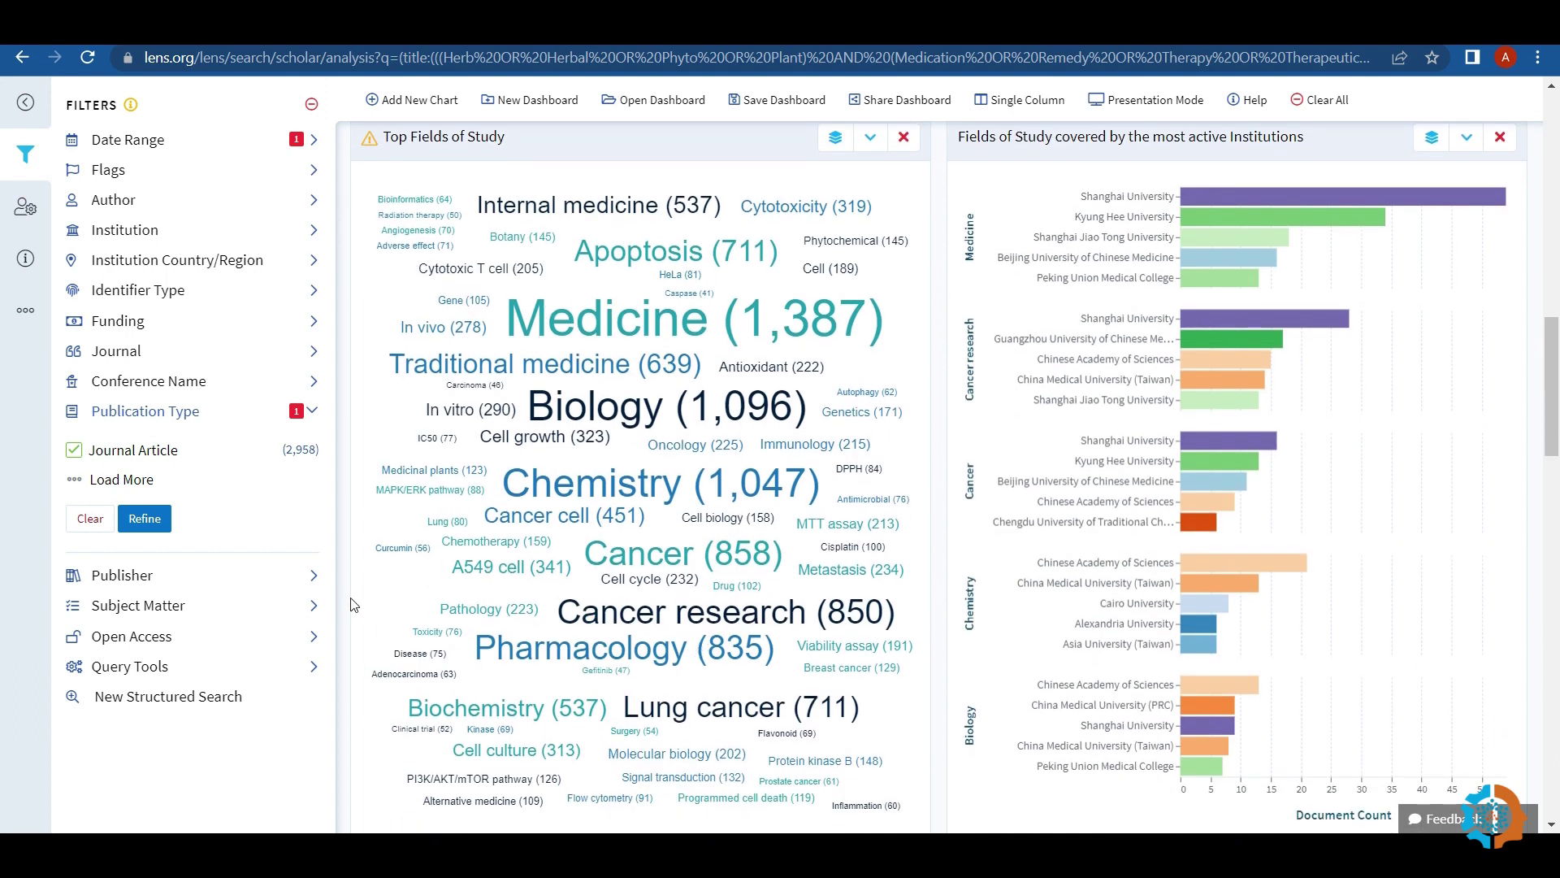
pyautogui.scroll(2, 958, 396)
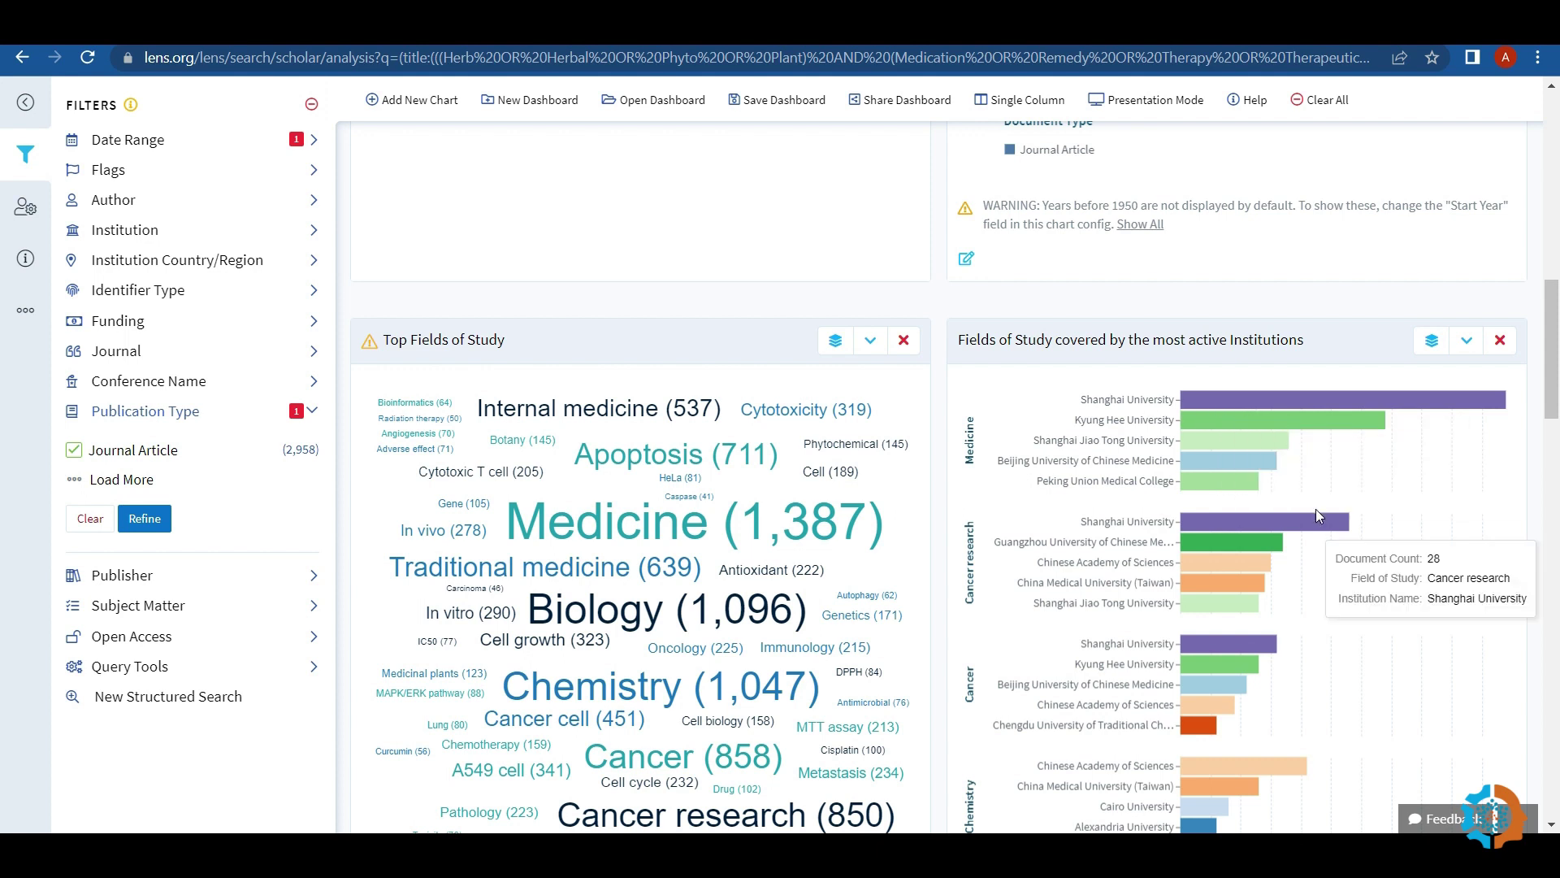
pyautogui.scroll(-1, 1390, 488)
# Examine the charts for most active authors, citation scatter plot, active countries, top publishers and top journals by publisher.
pyautogui.scroll(-12, 1390, 488)
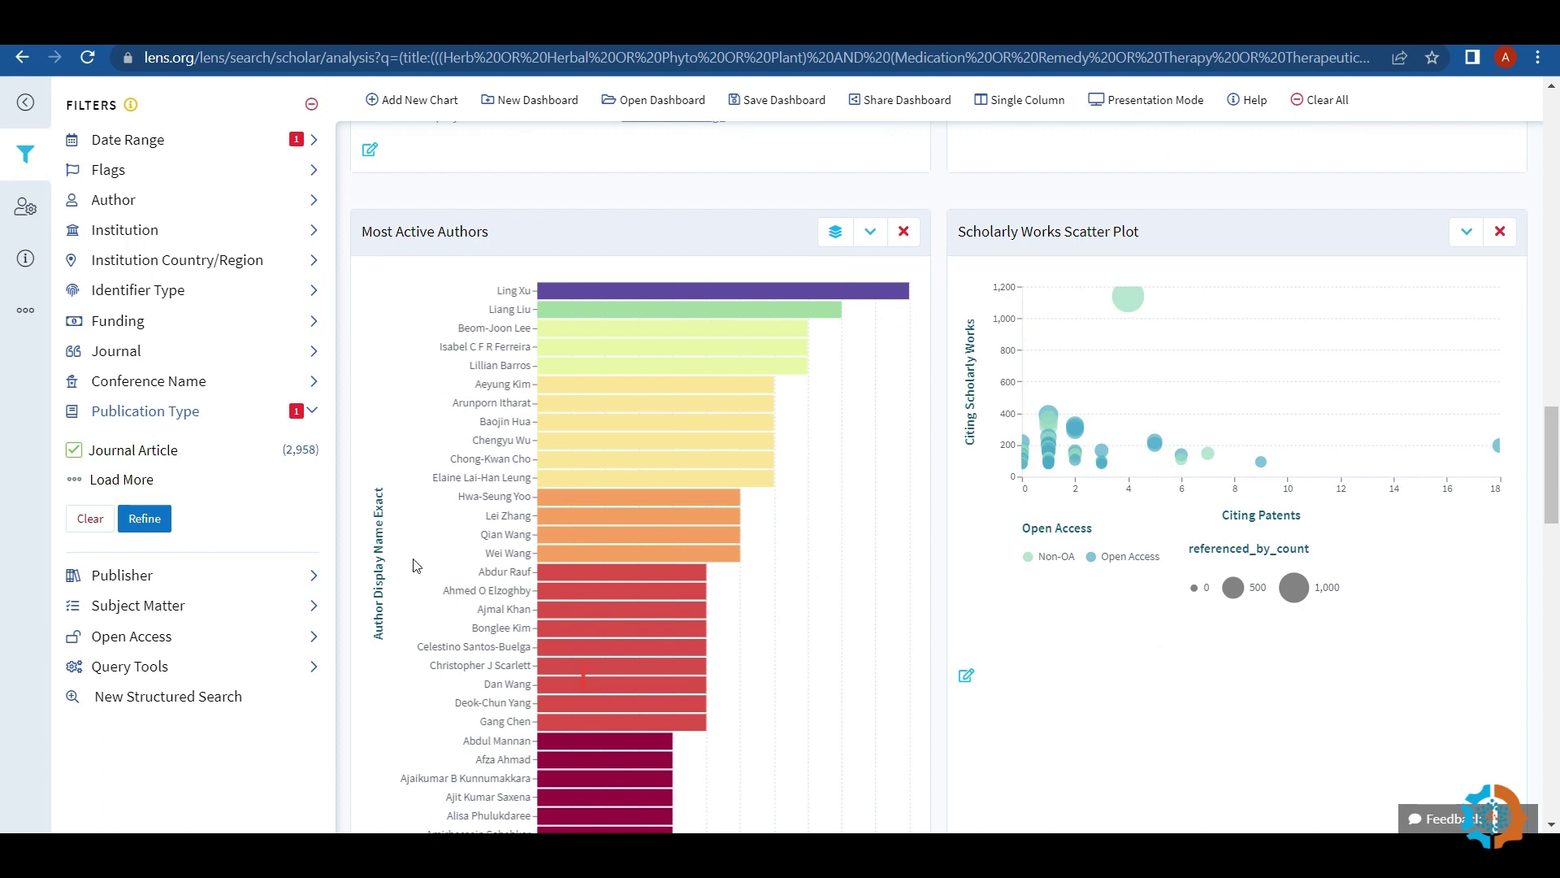
pyautogui.moveTo(701, 305)
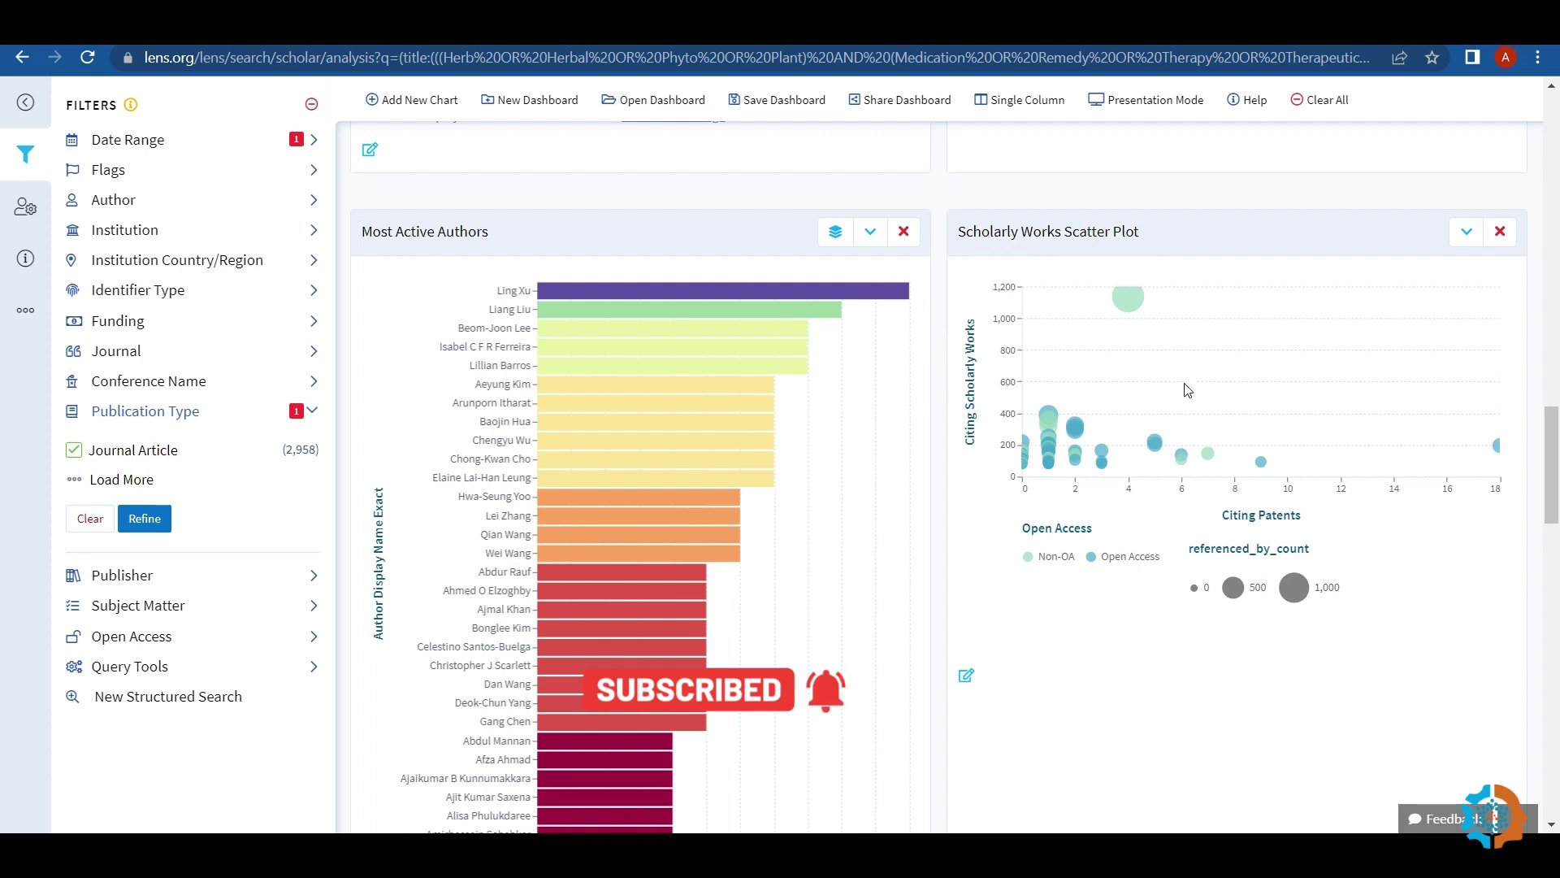
pyautogui.scroll(-9, 1188, 390)
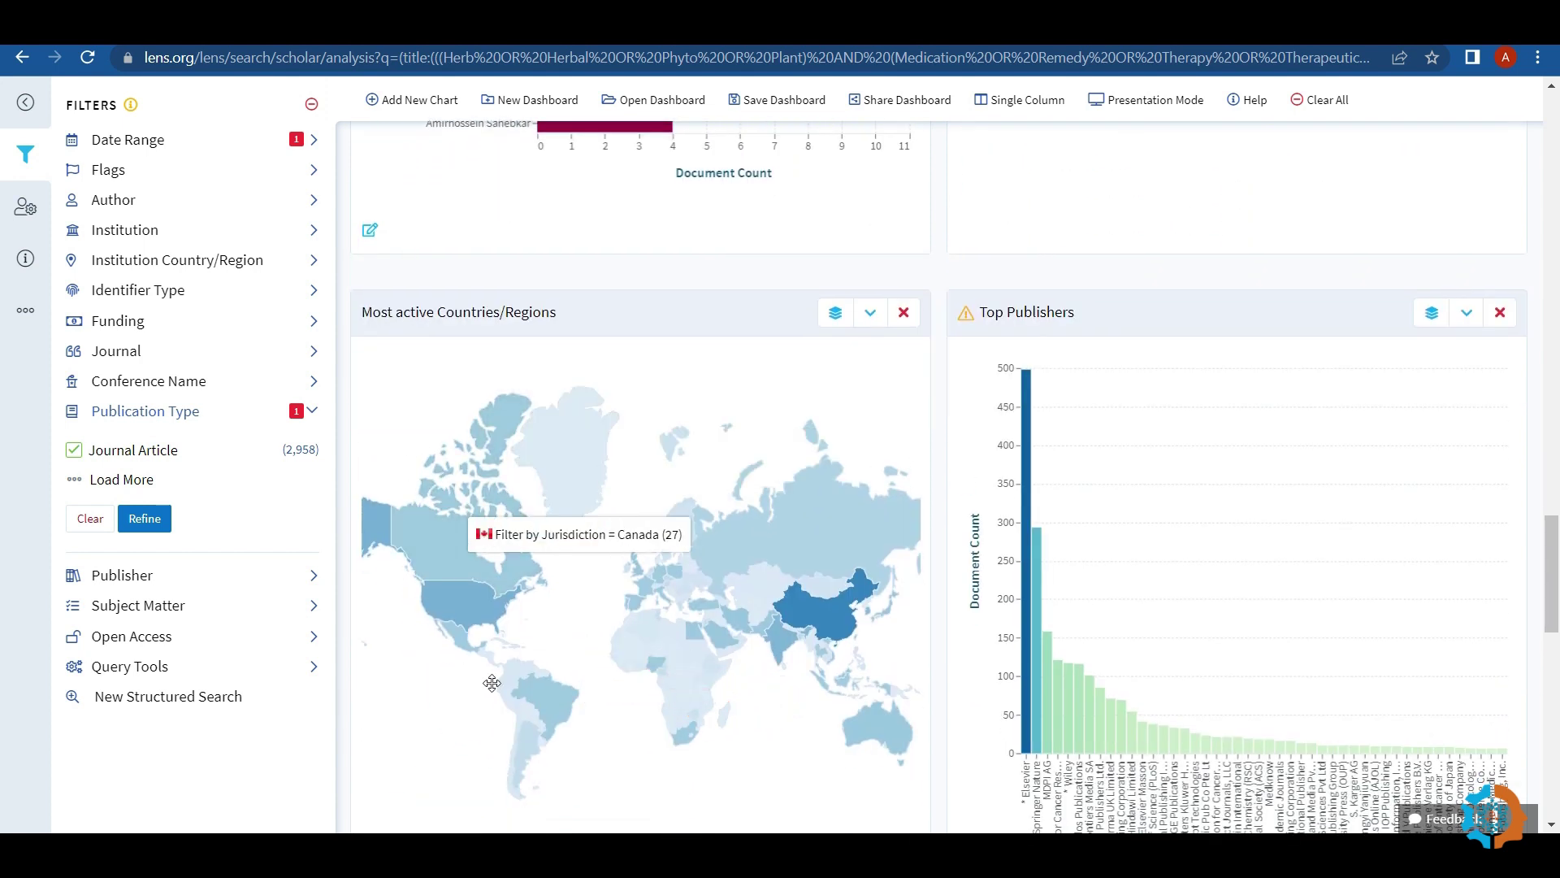
pyautogui.scroll(-1, 940, 632)
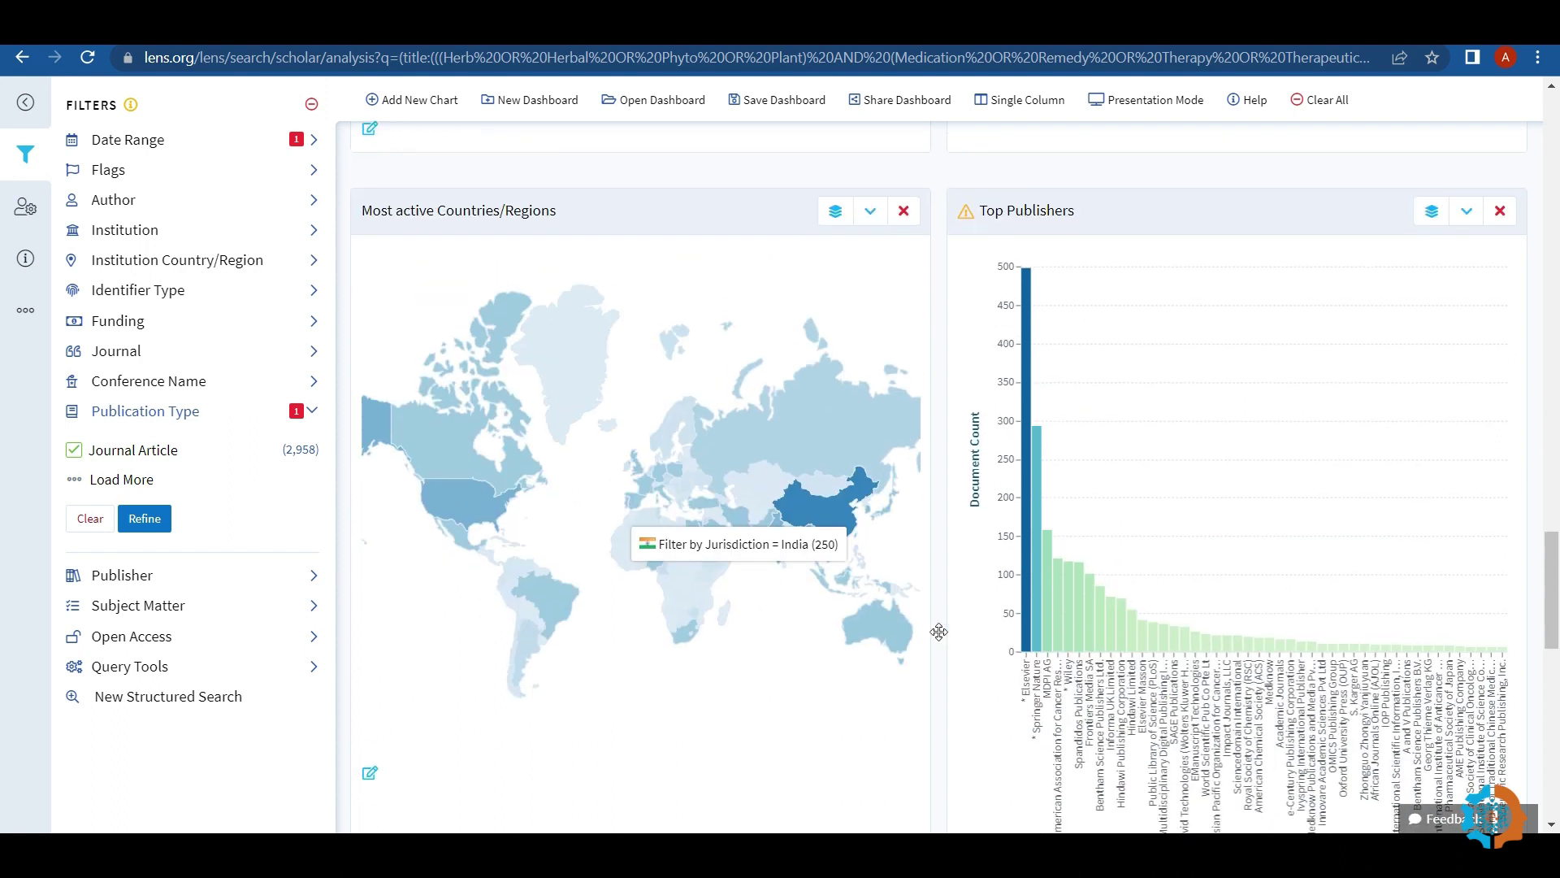
pyautogui.scroll(-2, 1142, 540)
pyautogui.scroll(1, 1144, 560)
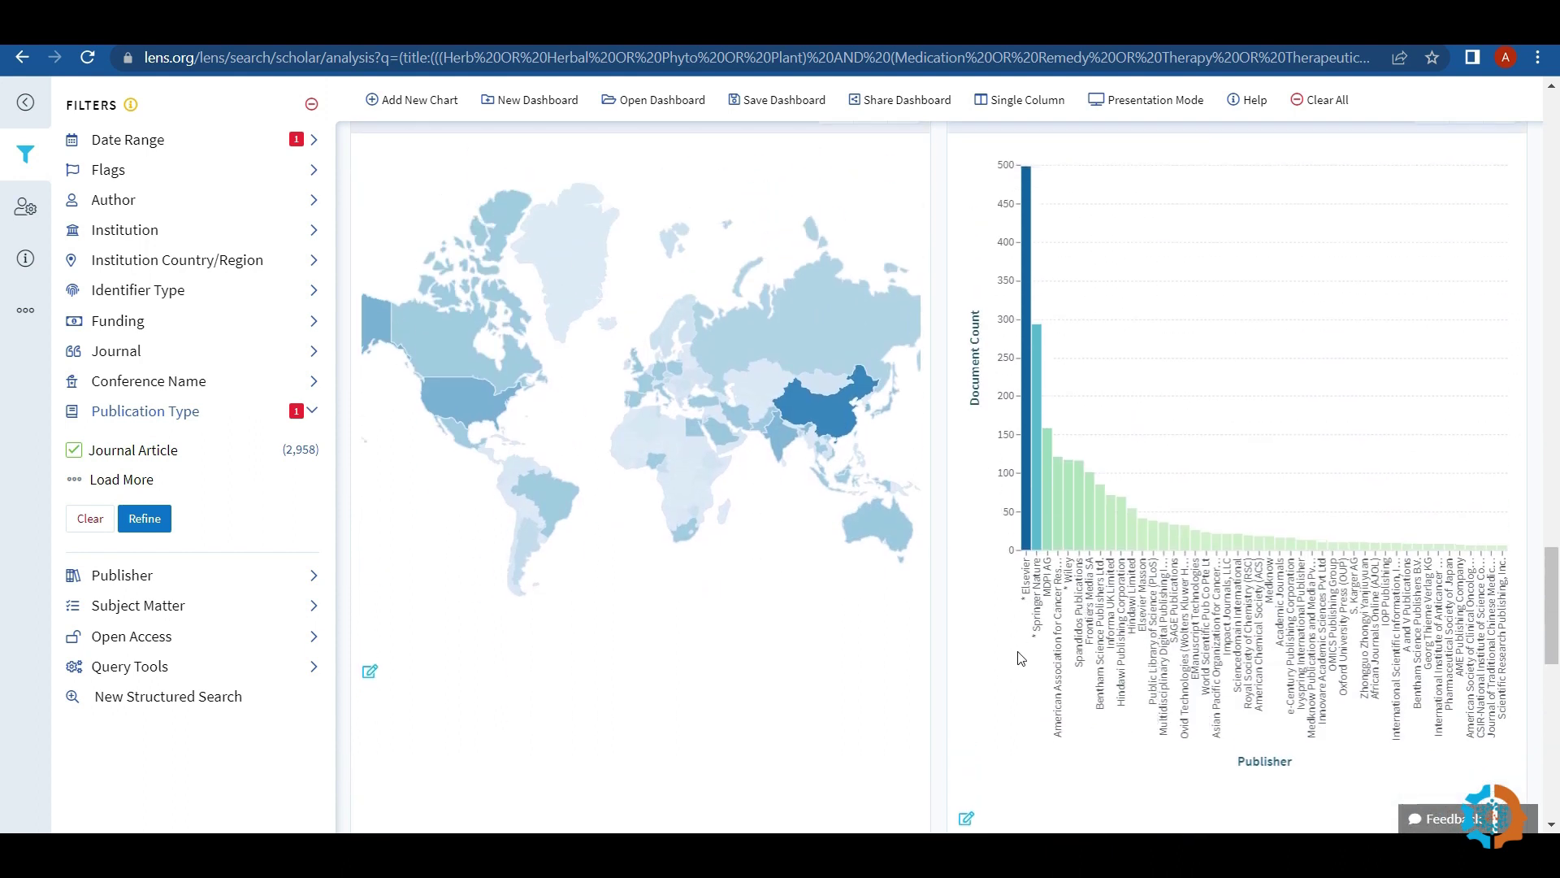
pyautogui.scroll(-5, 1020, 658)
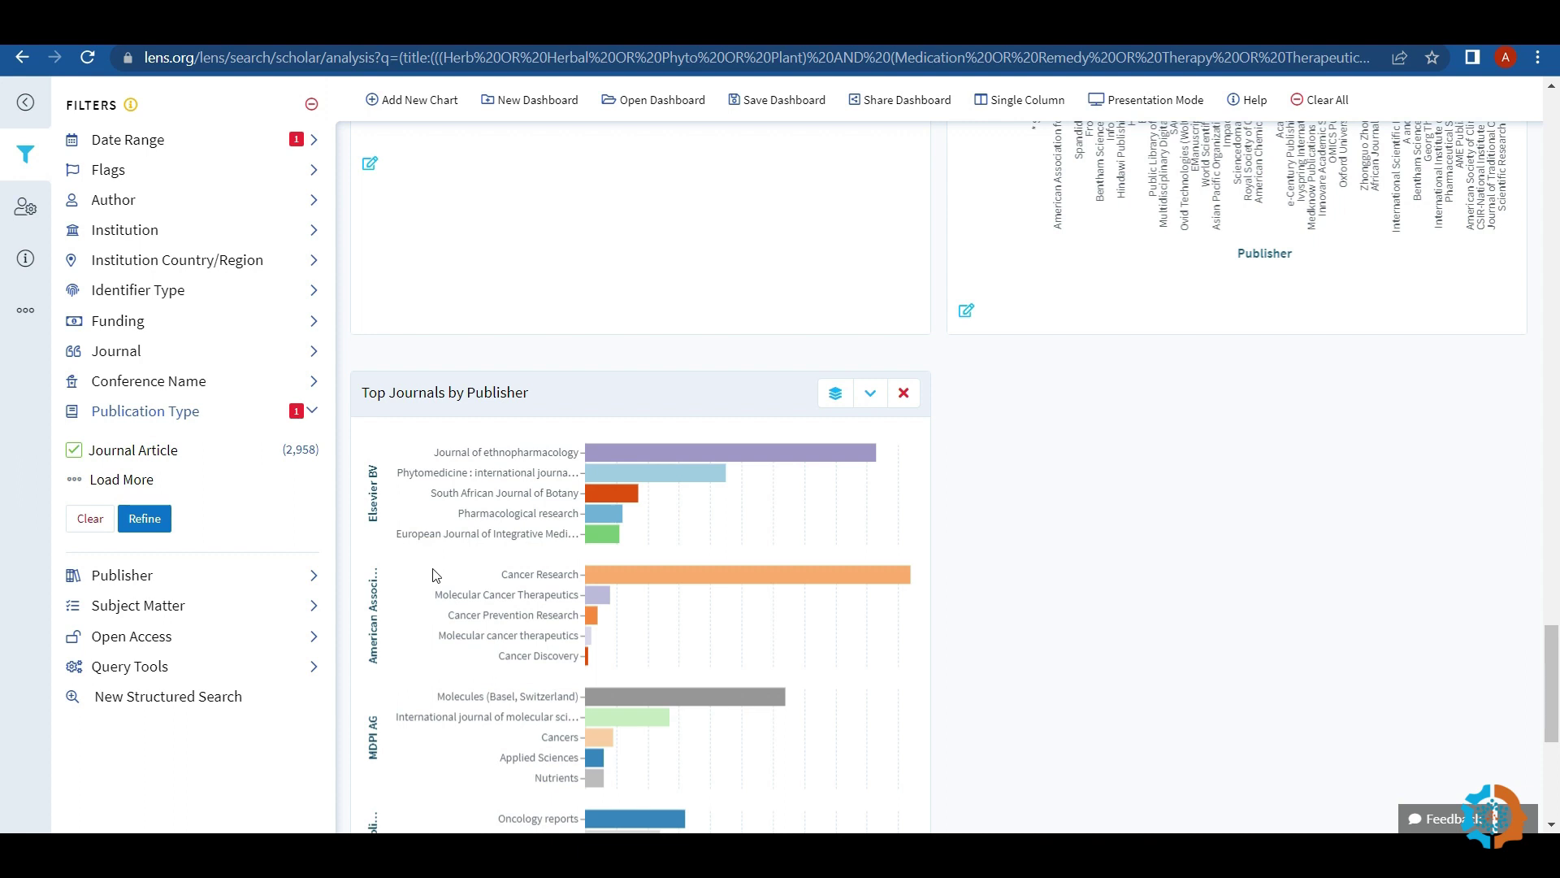
pyautogui.scroll(20, 512, 578)
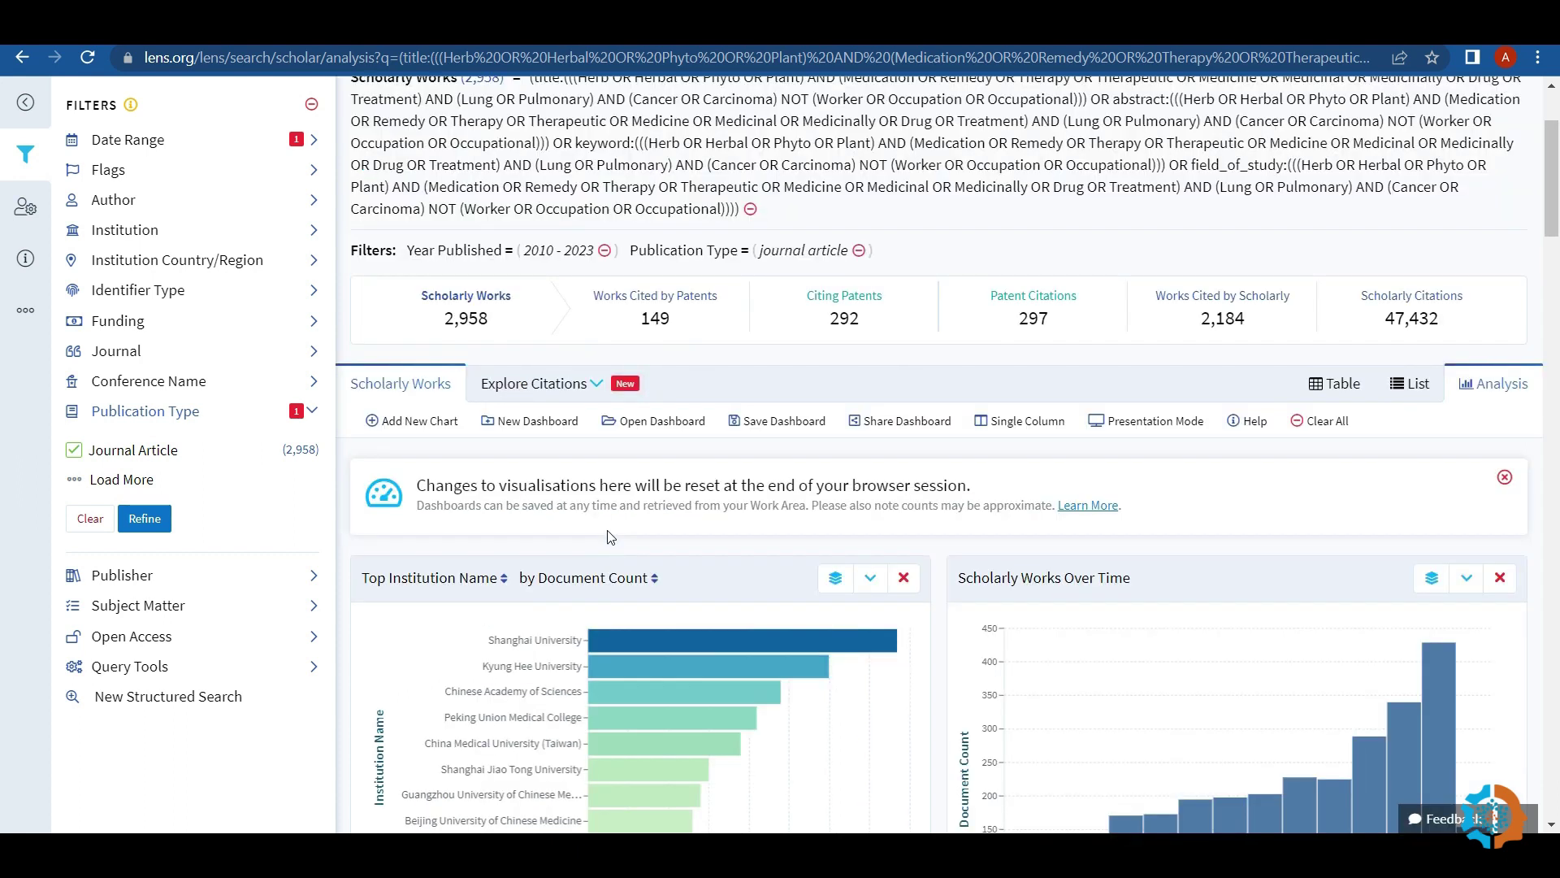
pyautogui.scroll(-1, 610, 538)
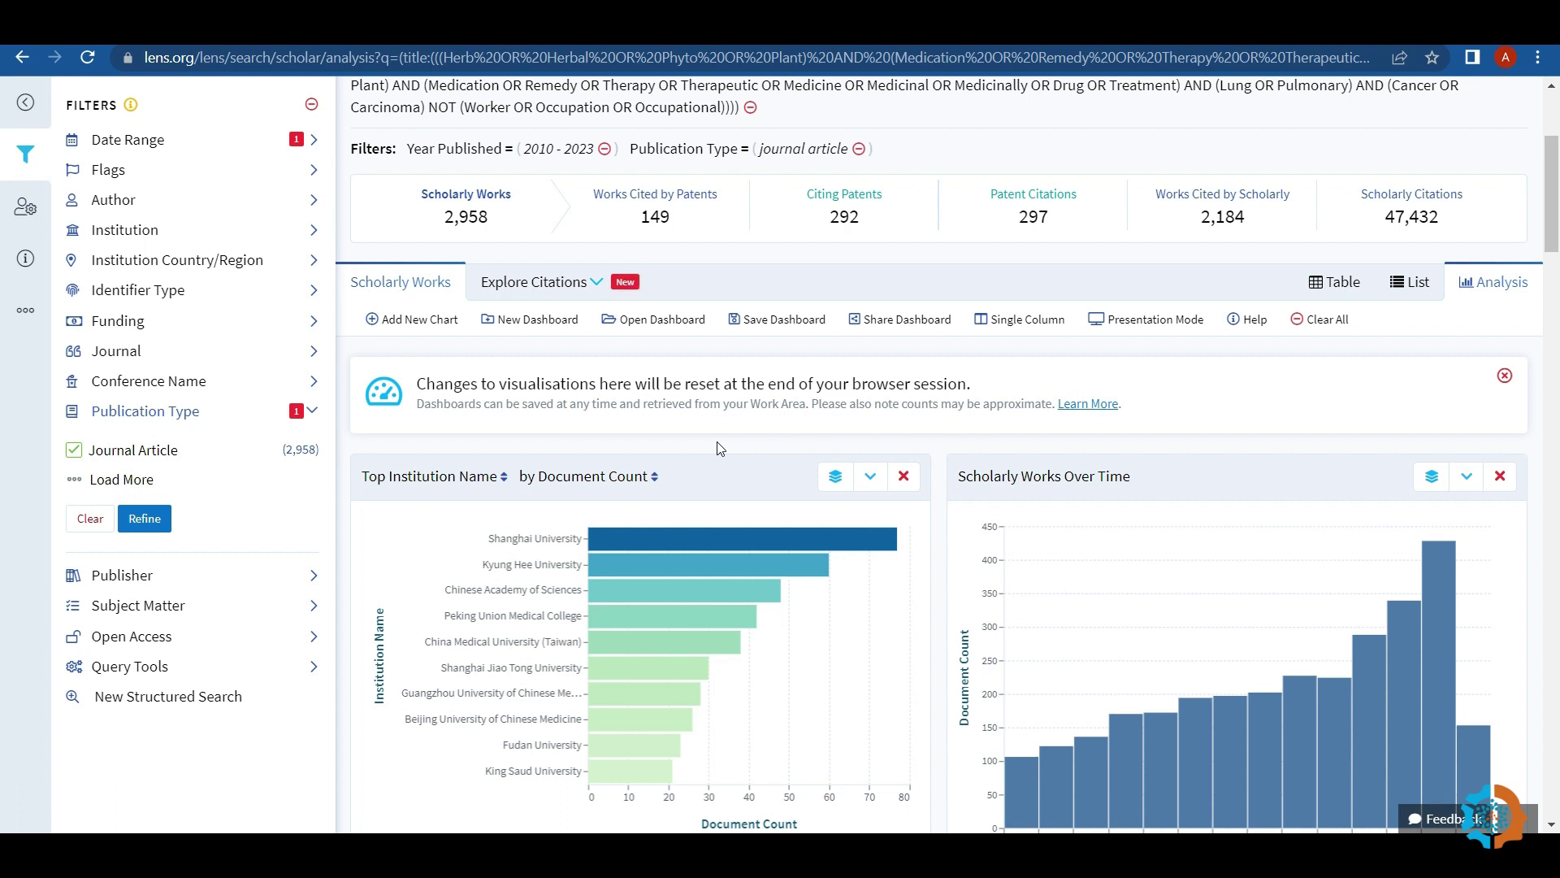
# Return to the result list and prepare an export of 1,000 documents, keeping the CSV format and checking the export fields.
pyautogui.click(1416, 289)
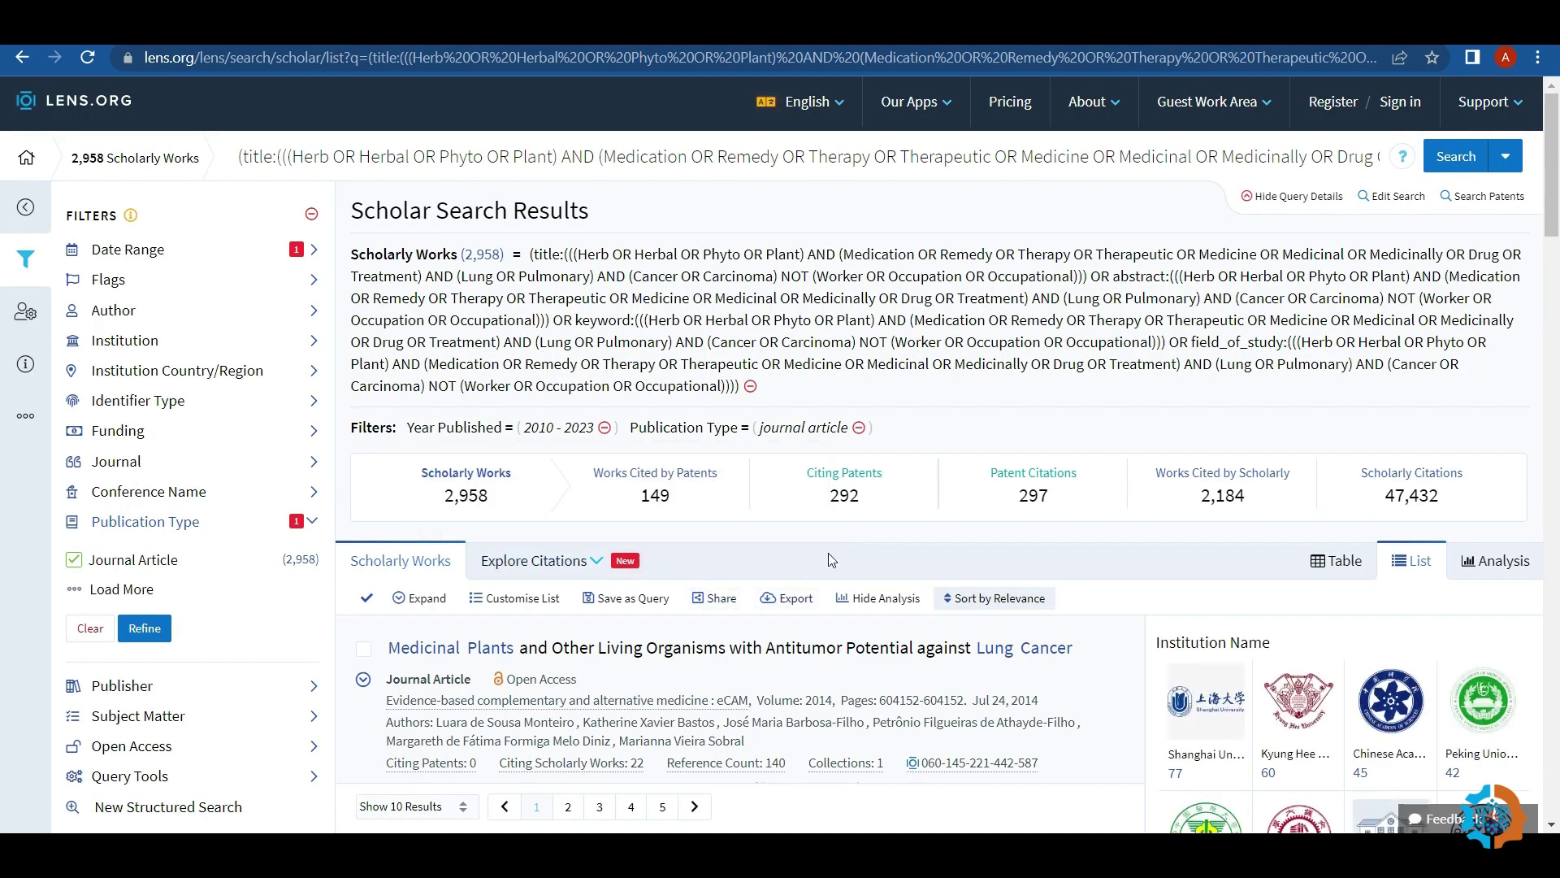
pyautogui.click(786, 599)
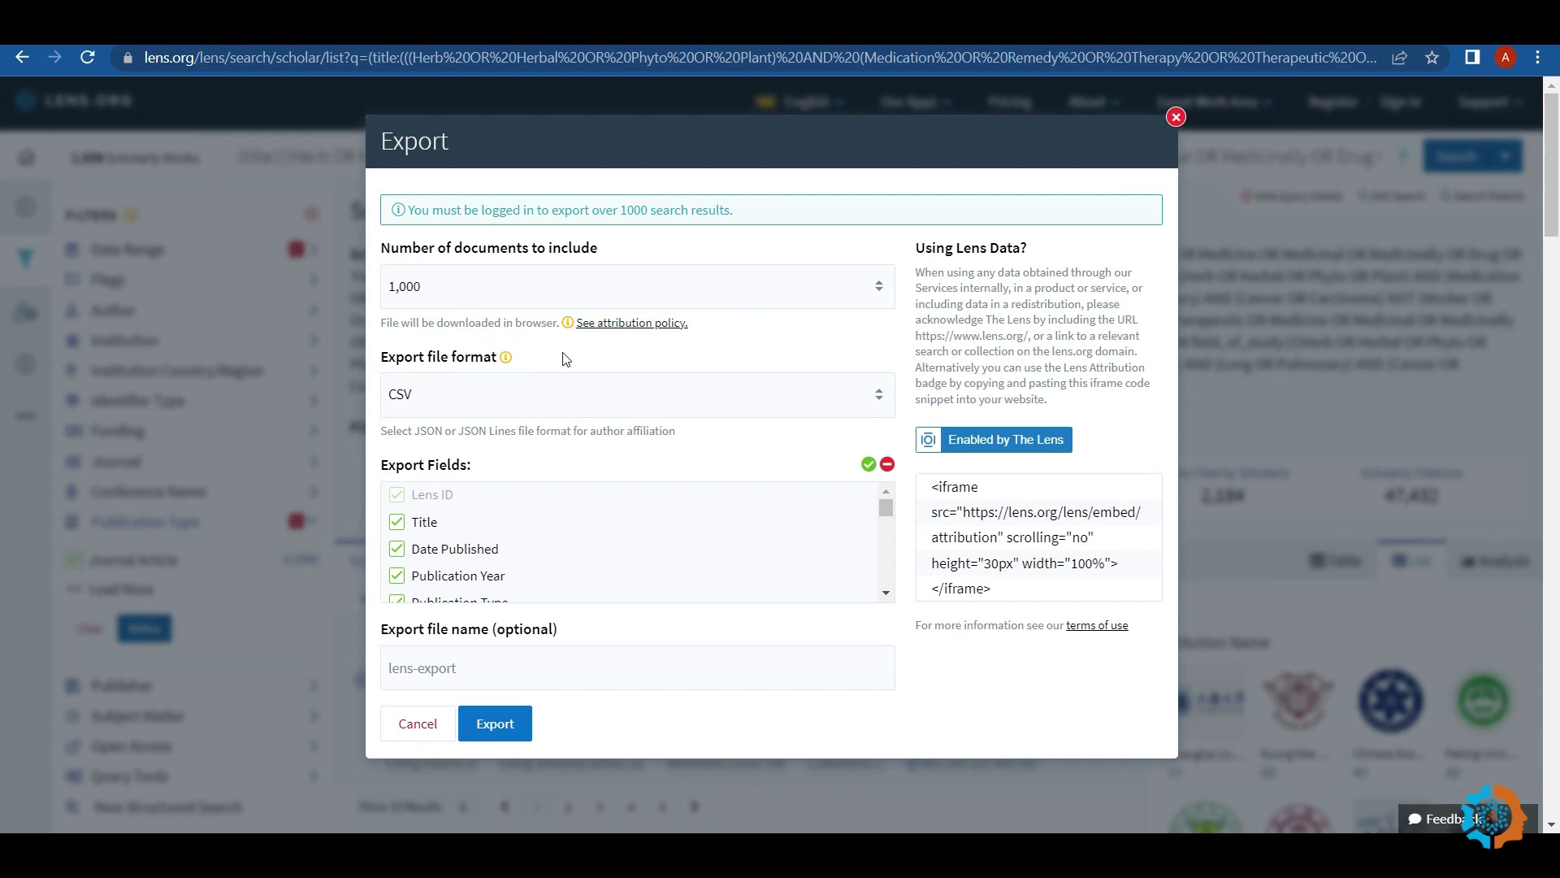
pyautogui.click(583, 406)
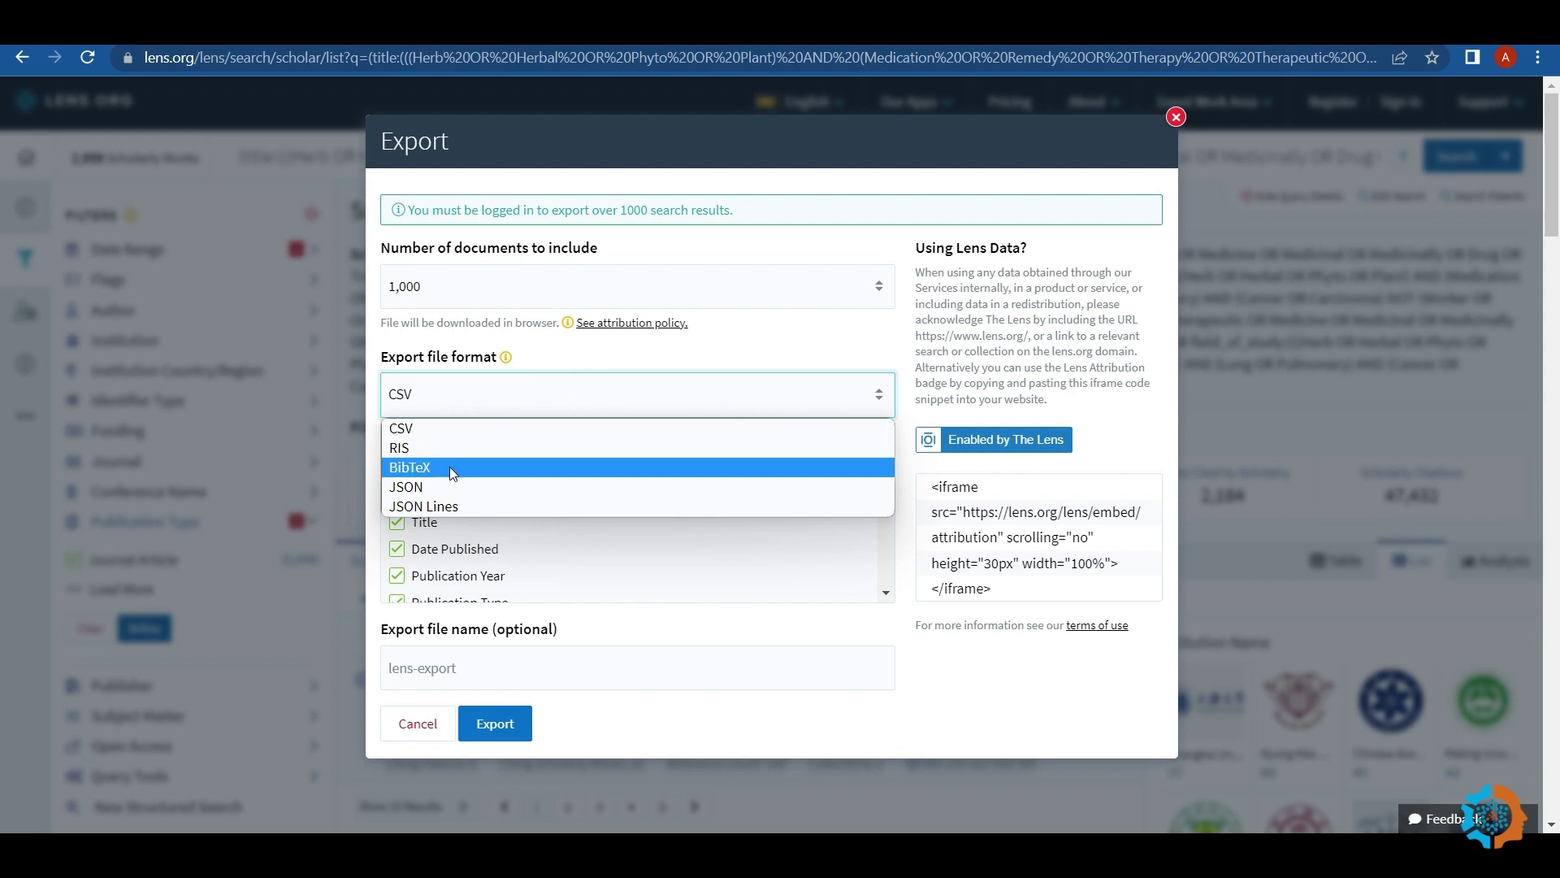
pyautogui.click(610, 382)
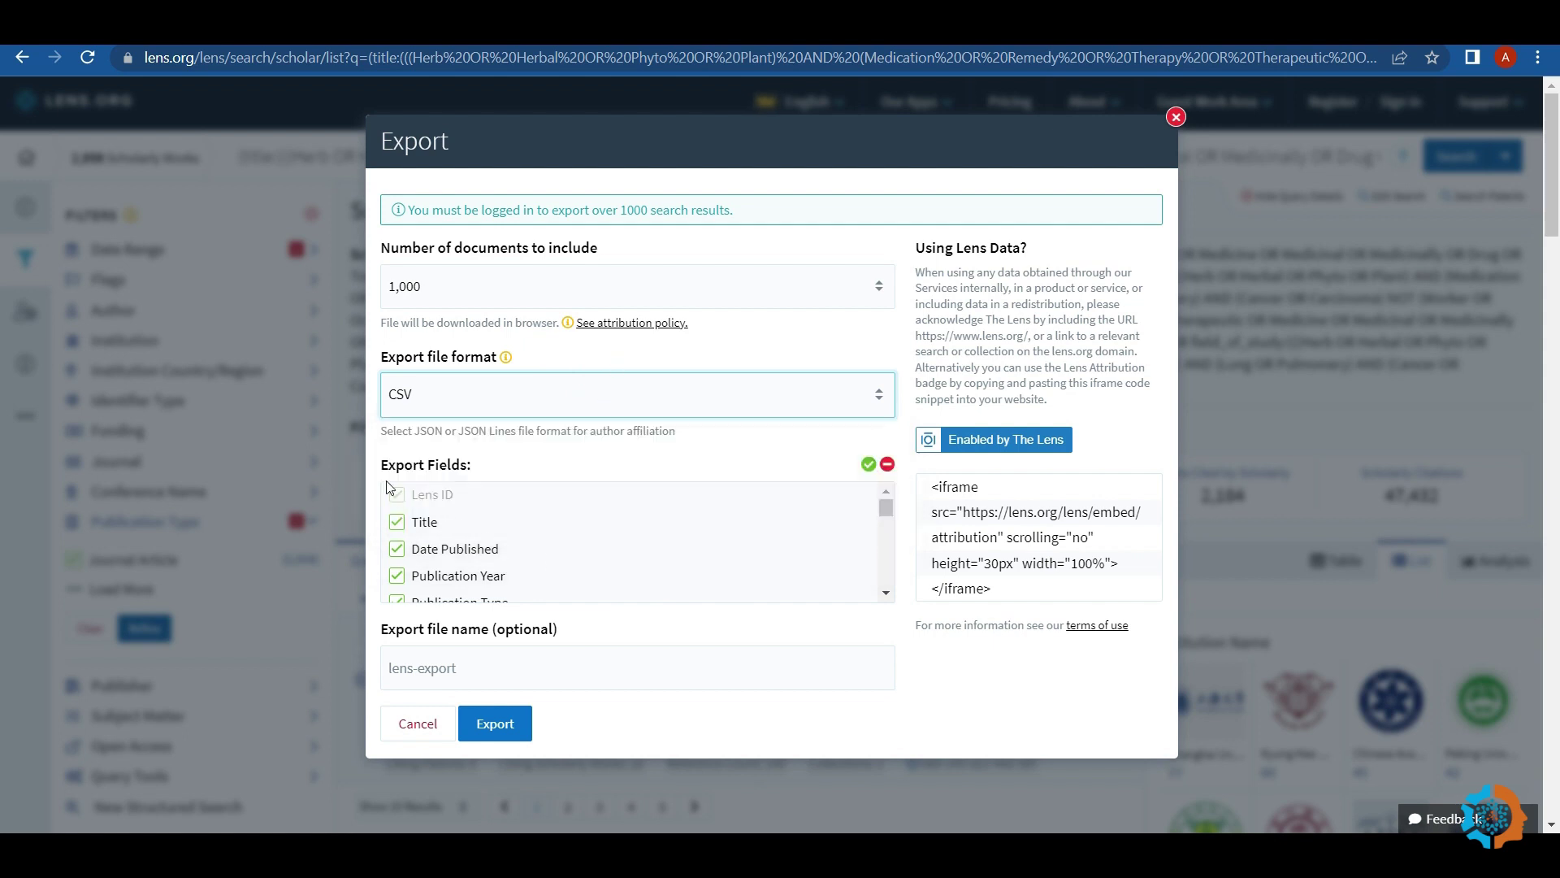
pyautogui.scroll(-10, 542, 508)
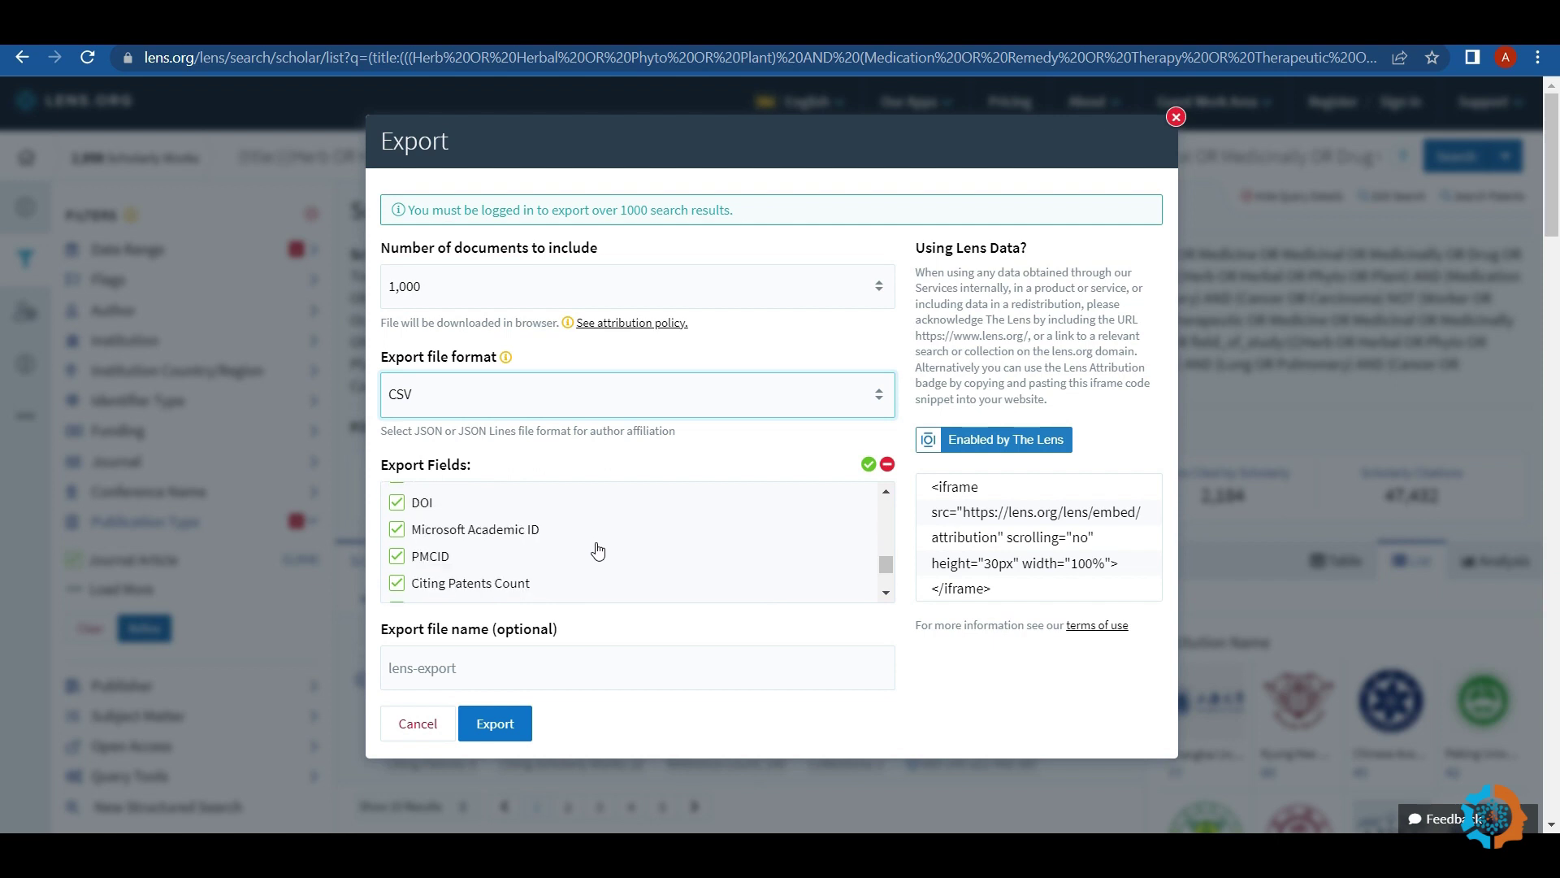
pyautogui.scroll(10, 602, 563)
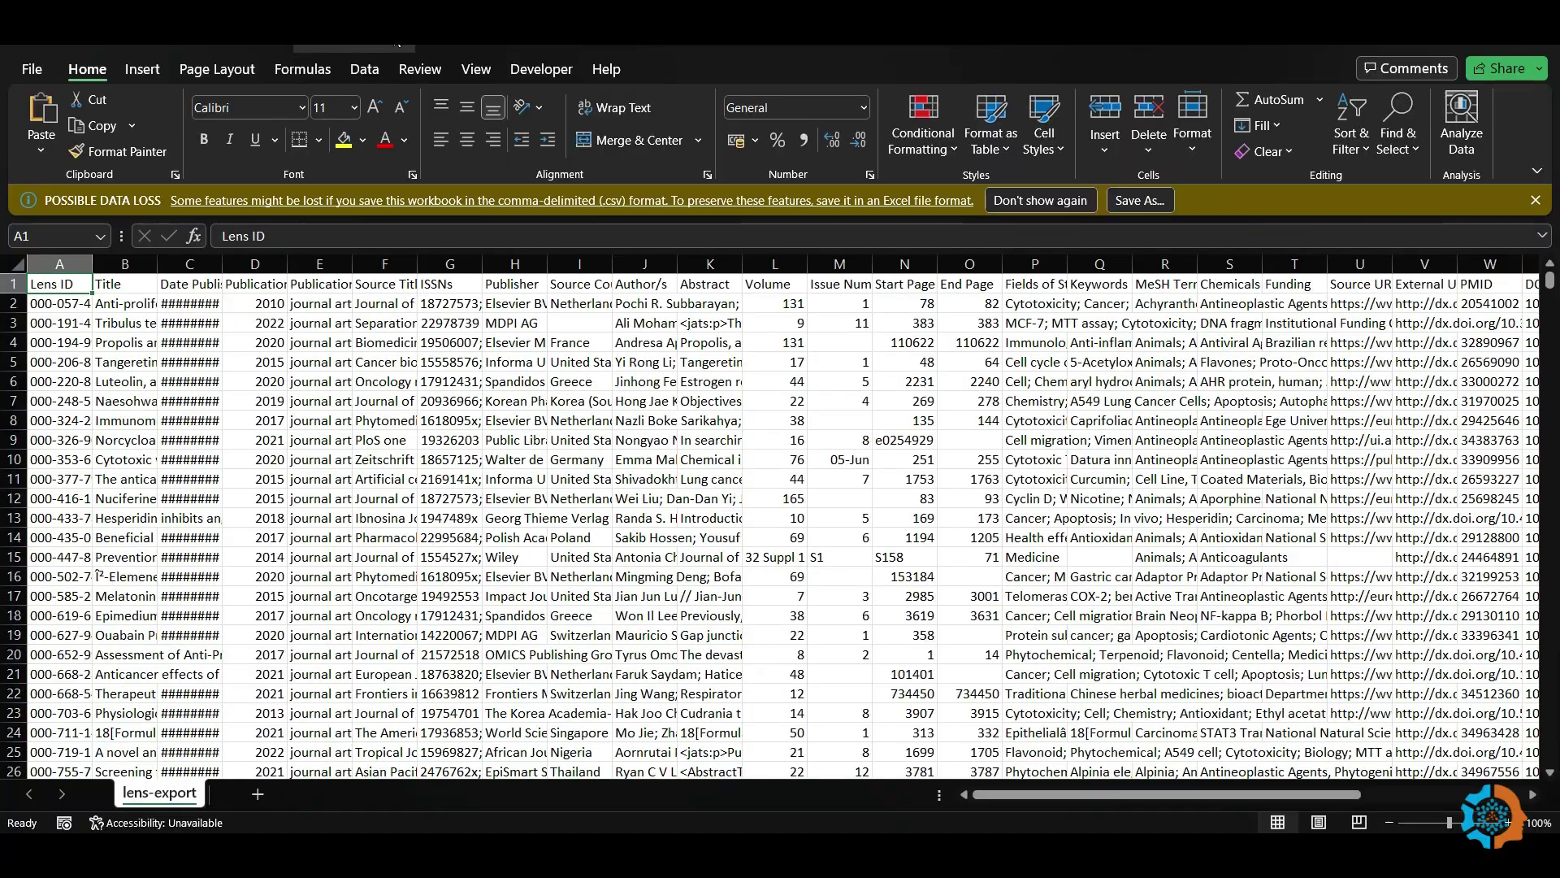
# Switch to the lens-export file in Excel, widen the Date Published column and open the file's saving options.
pyautogui.moveTo(221, 264); pyautogui.dragTo(278, 267)
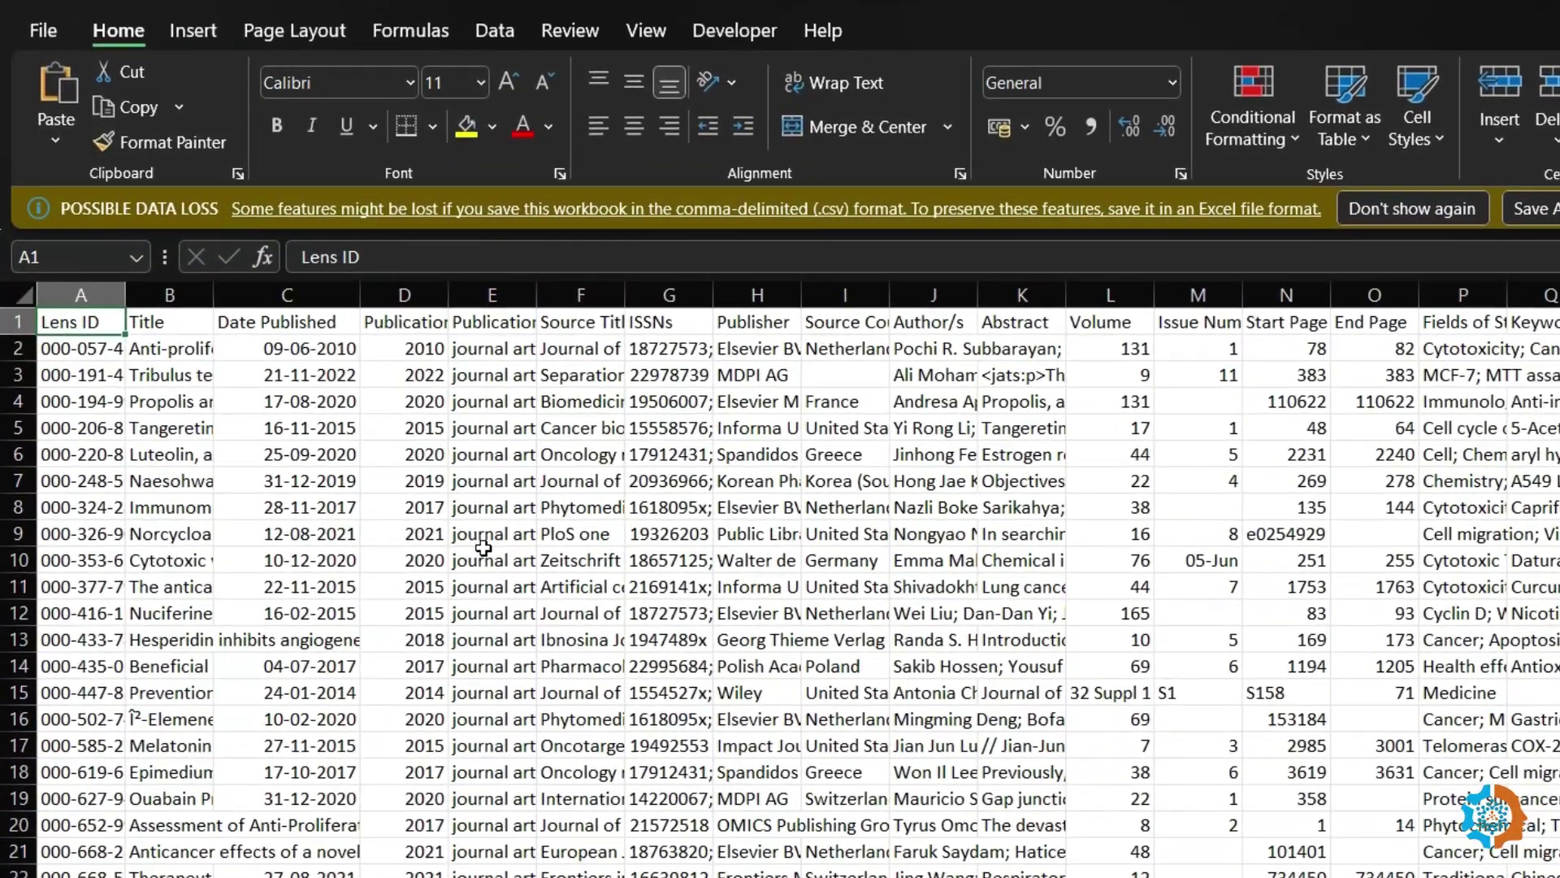
pyautogui.click(43, 30)
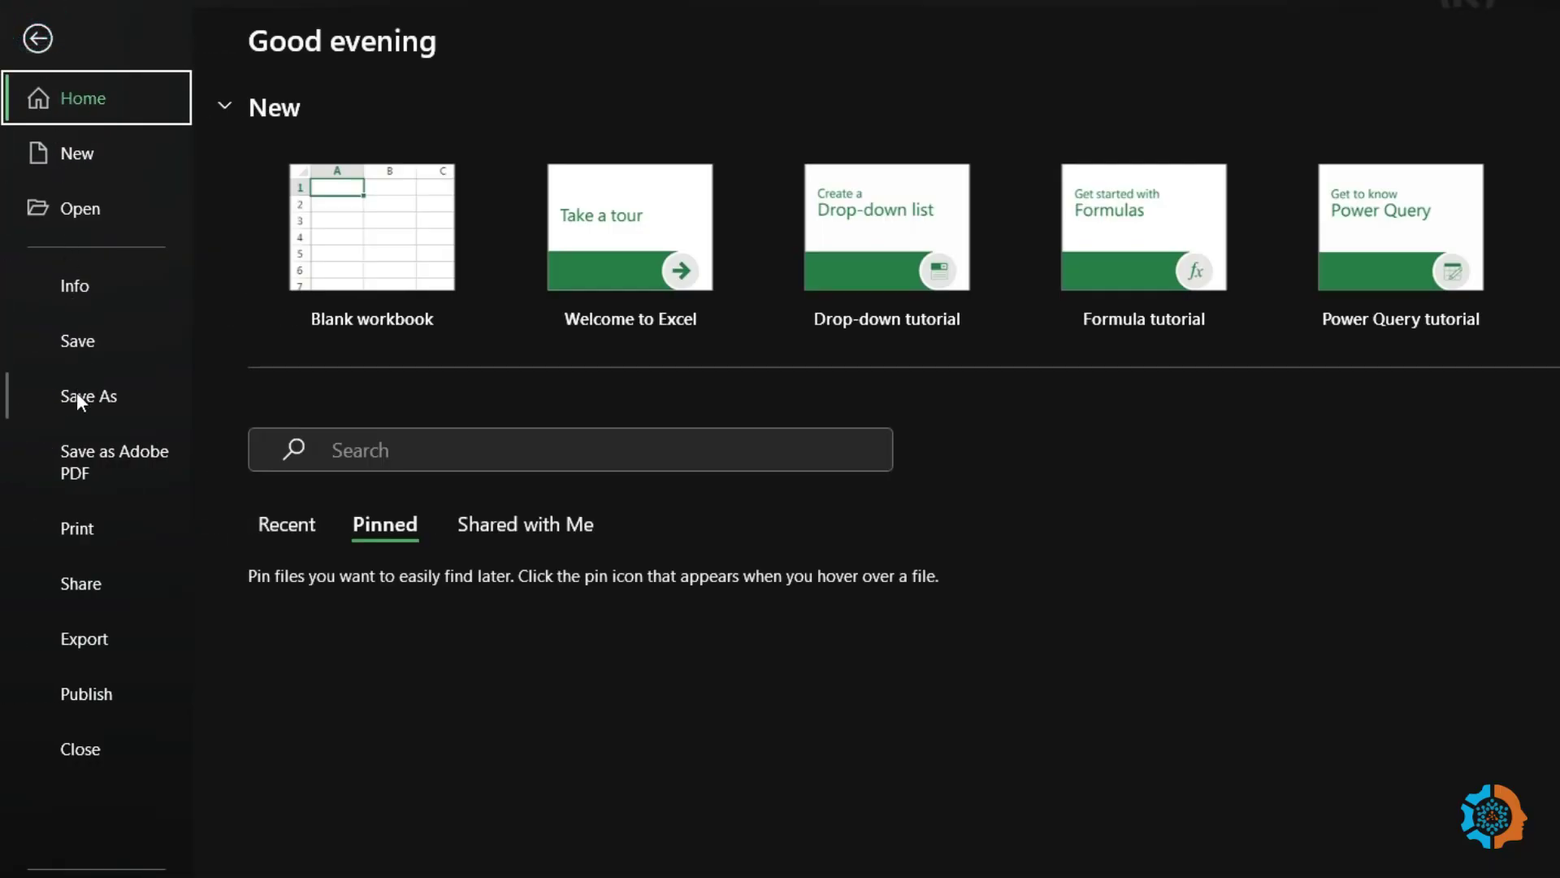
pyautogui.press('Escape')
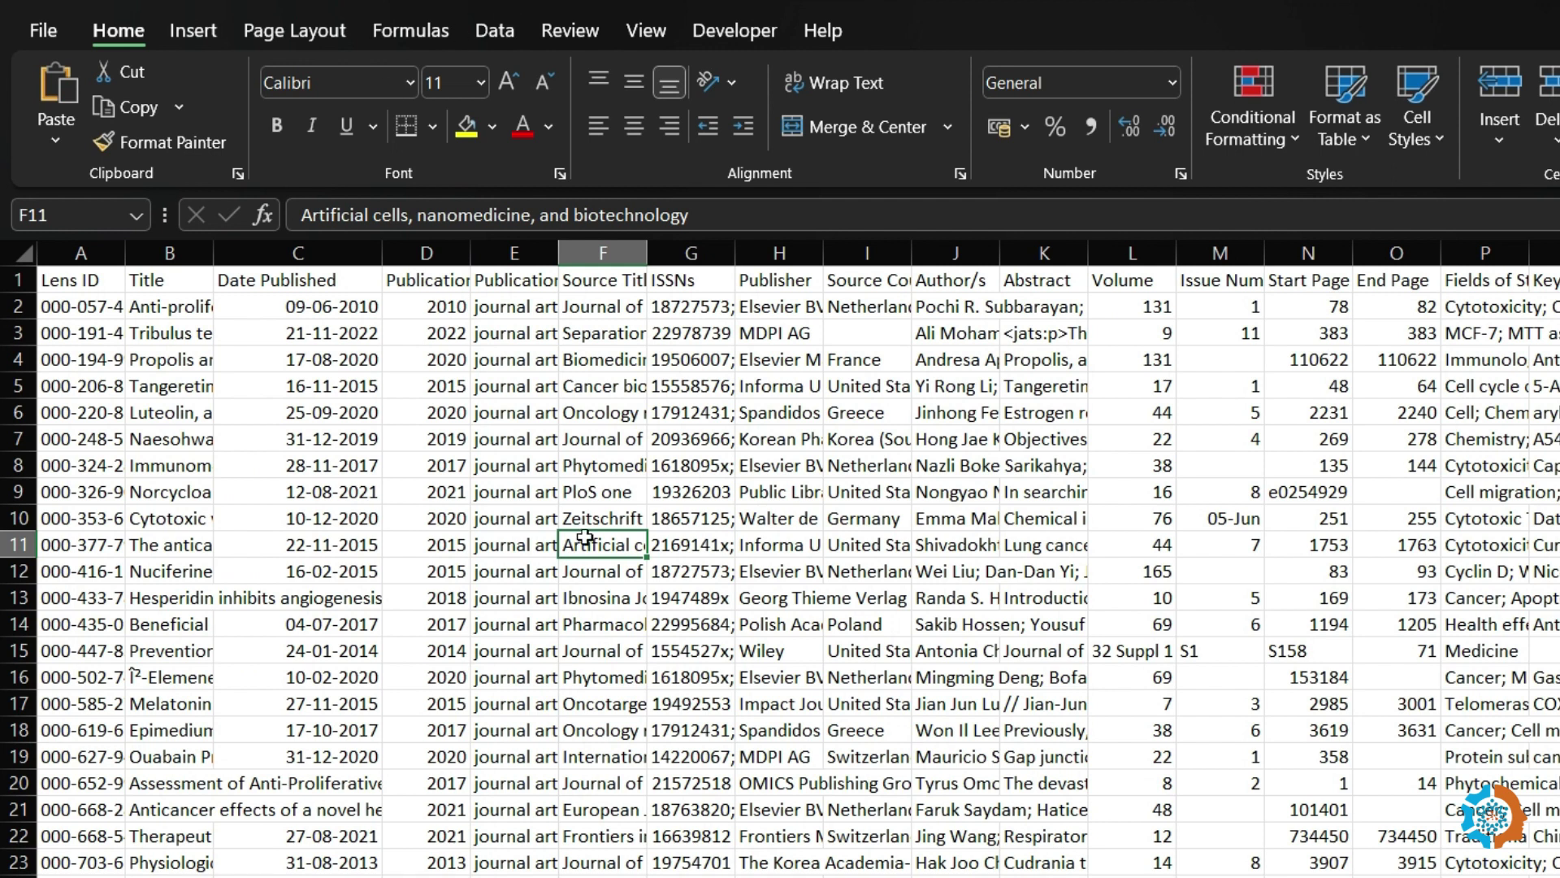
# Select all column headings in row 1 of the lens-export sheet and make them bold.
pyautogui.click(536, 443)
pyautogui.click(638, 496)
pyautogui.hotkey('ctrl', 'Home')
pyautogui.hotkey('ctrl', 'shift', 'Right')
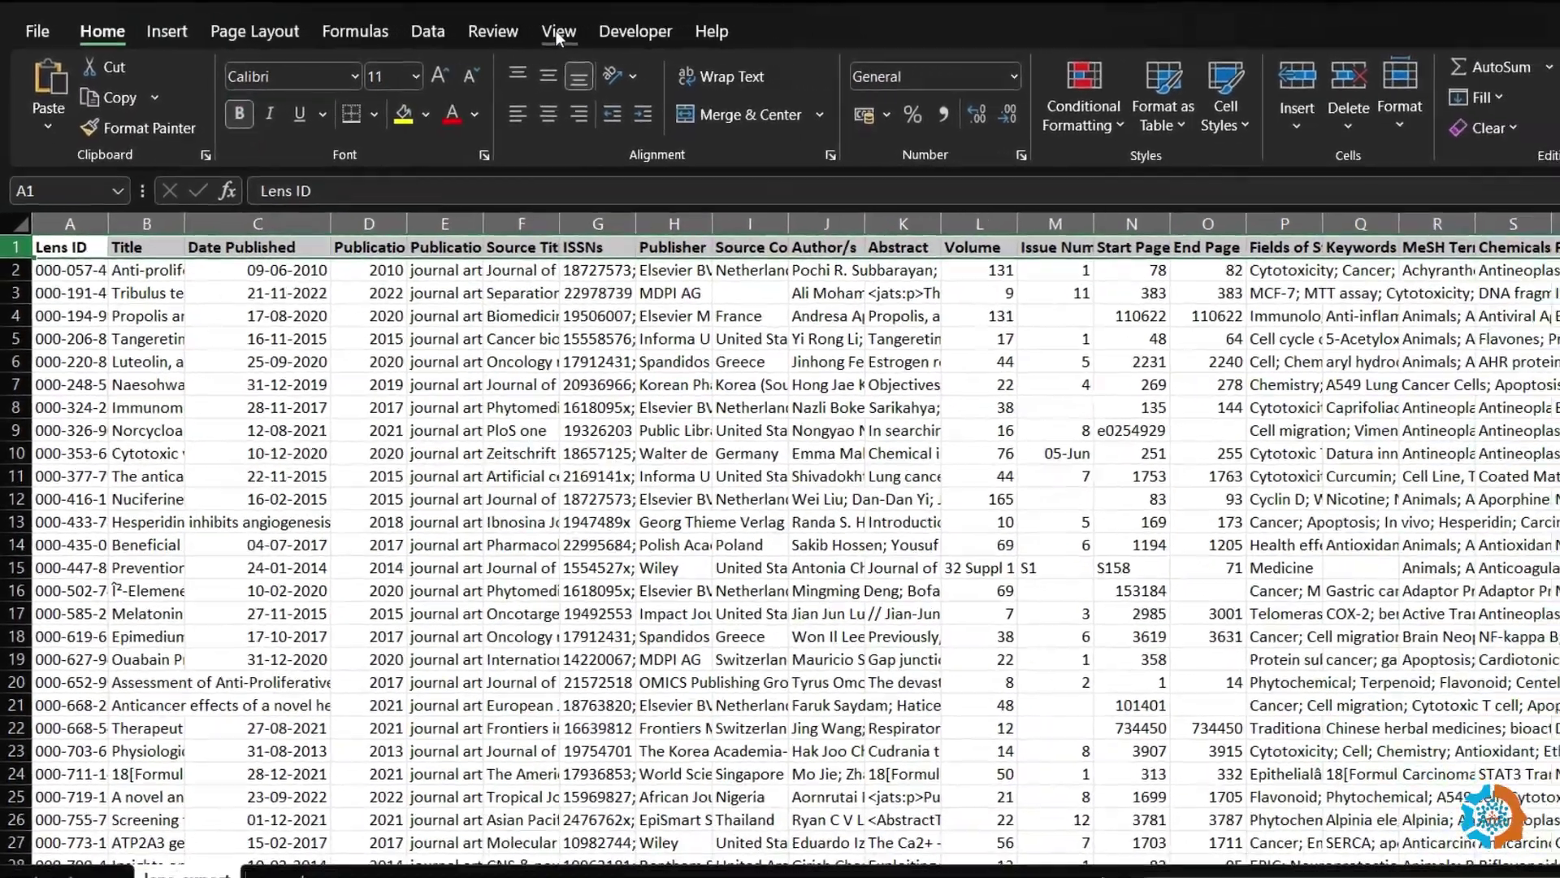
# Freeze the top row of the sheet and check that the headings stay in place while moving through the records.
pyautogui.click(608, 31)
pyautogui.click(1186, 115)
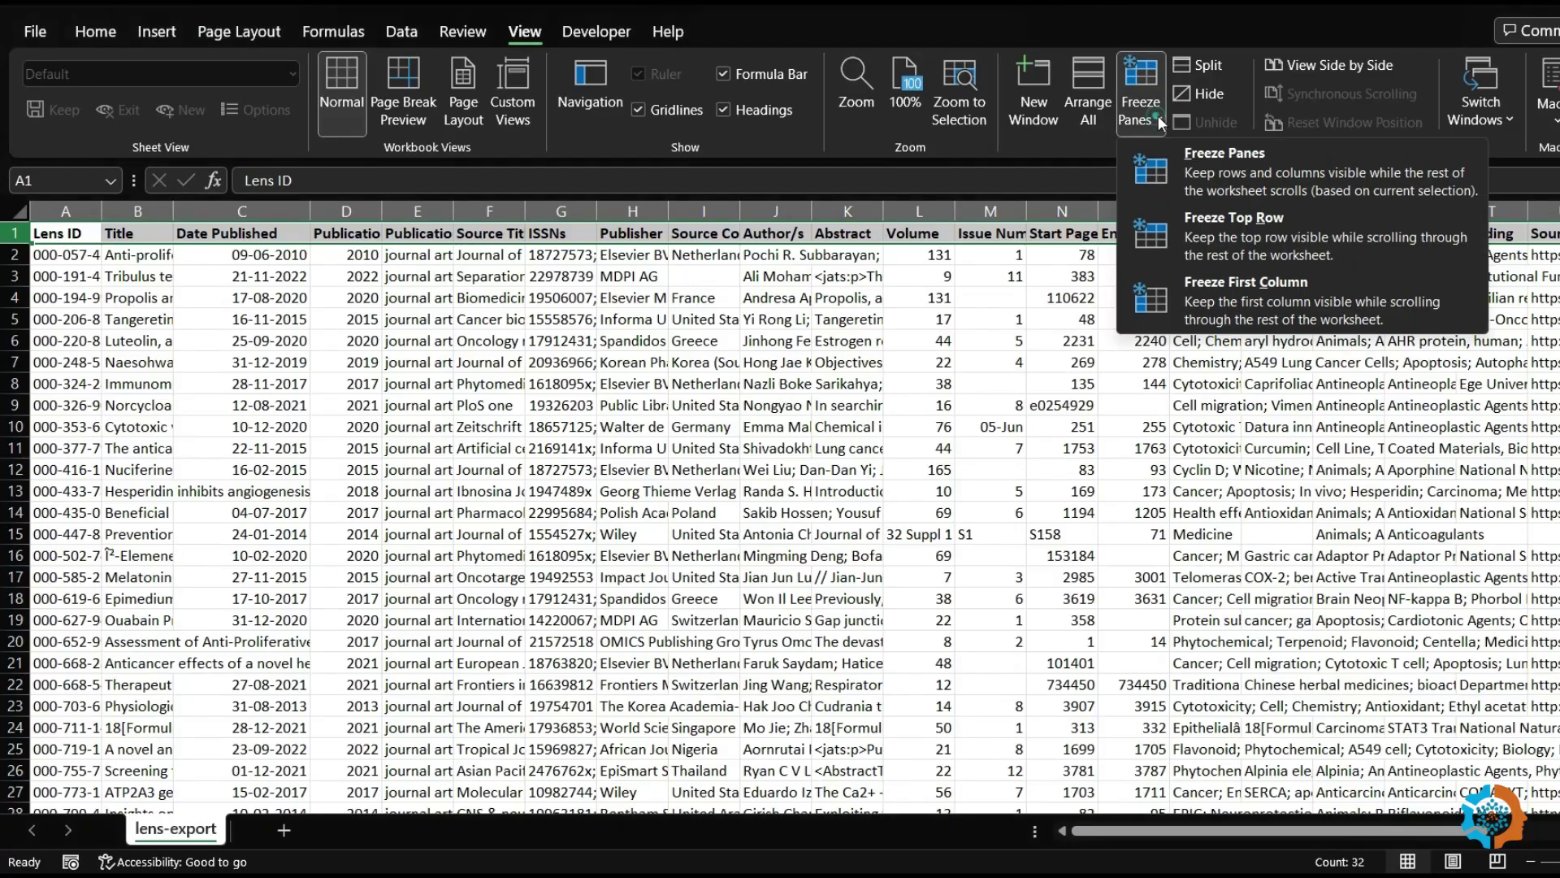
pyautogui.click(1272, 224)
pyautogui.scroll(-10, 556, 494)
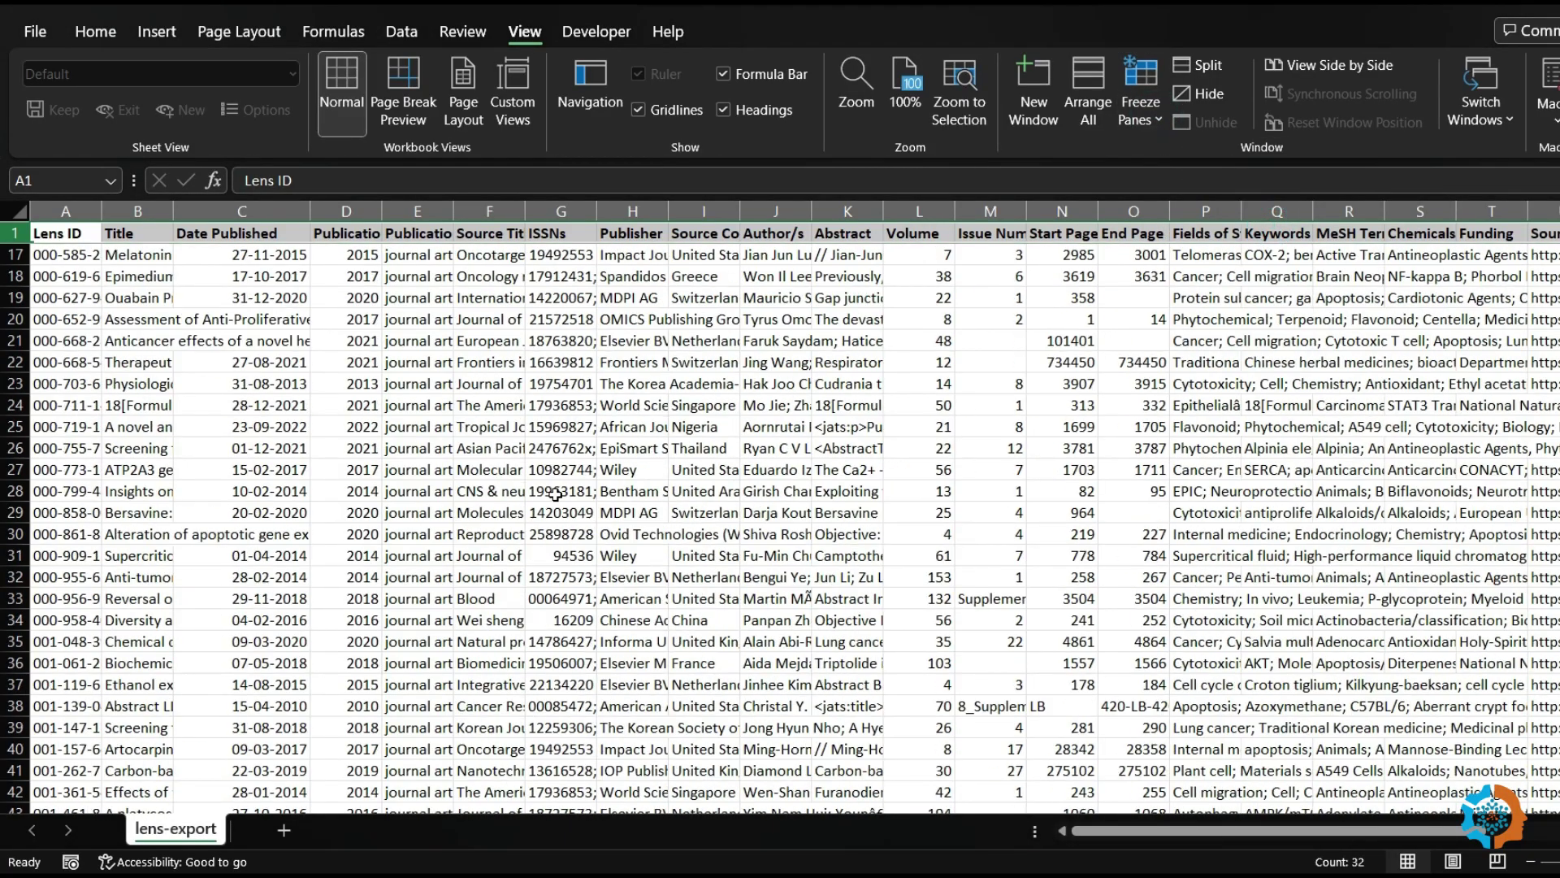
pyautogui.scroll(10, 555, 494)
# Widen the Title column to show more of each article title and select the first title in cell B2.
pyautogui.click(392, 383)
pyautogui.moveTo(173, 213); pyautogui.dragTo(348, 216)
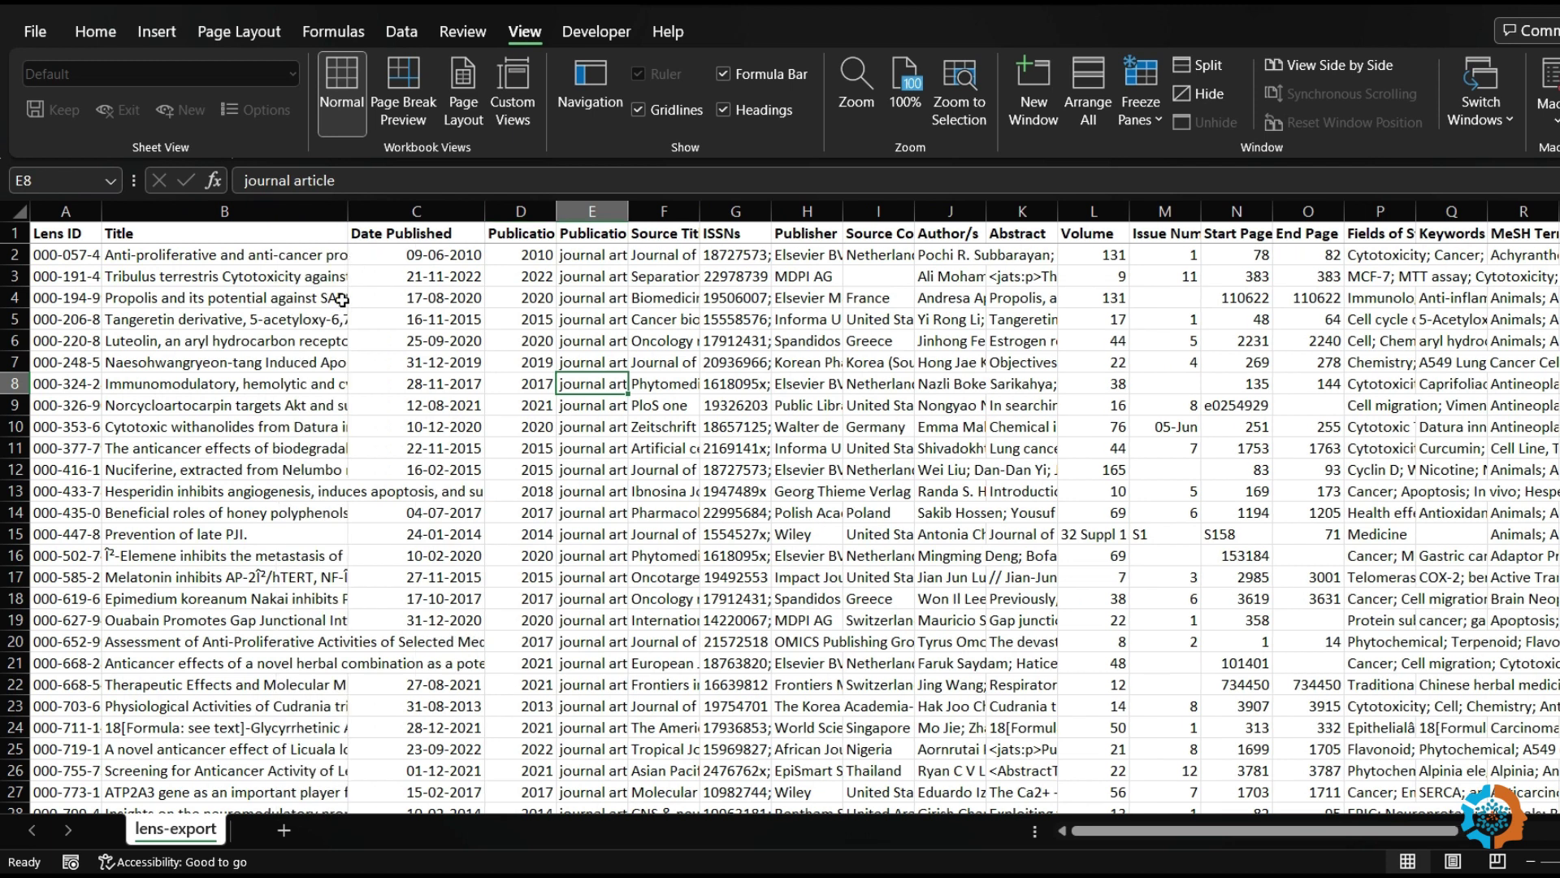
pyautogui.click(156, 255)
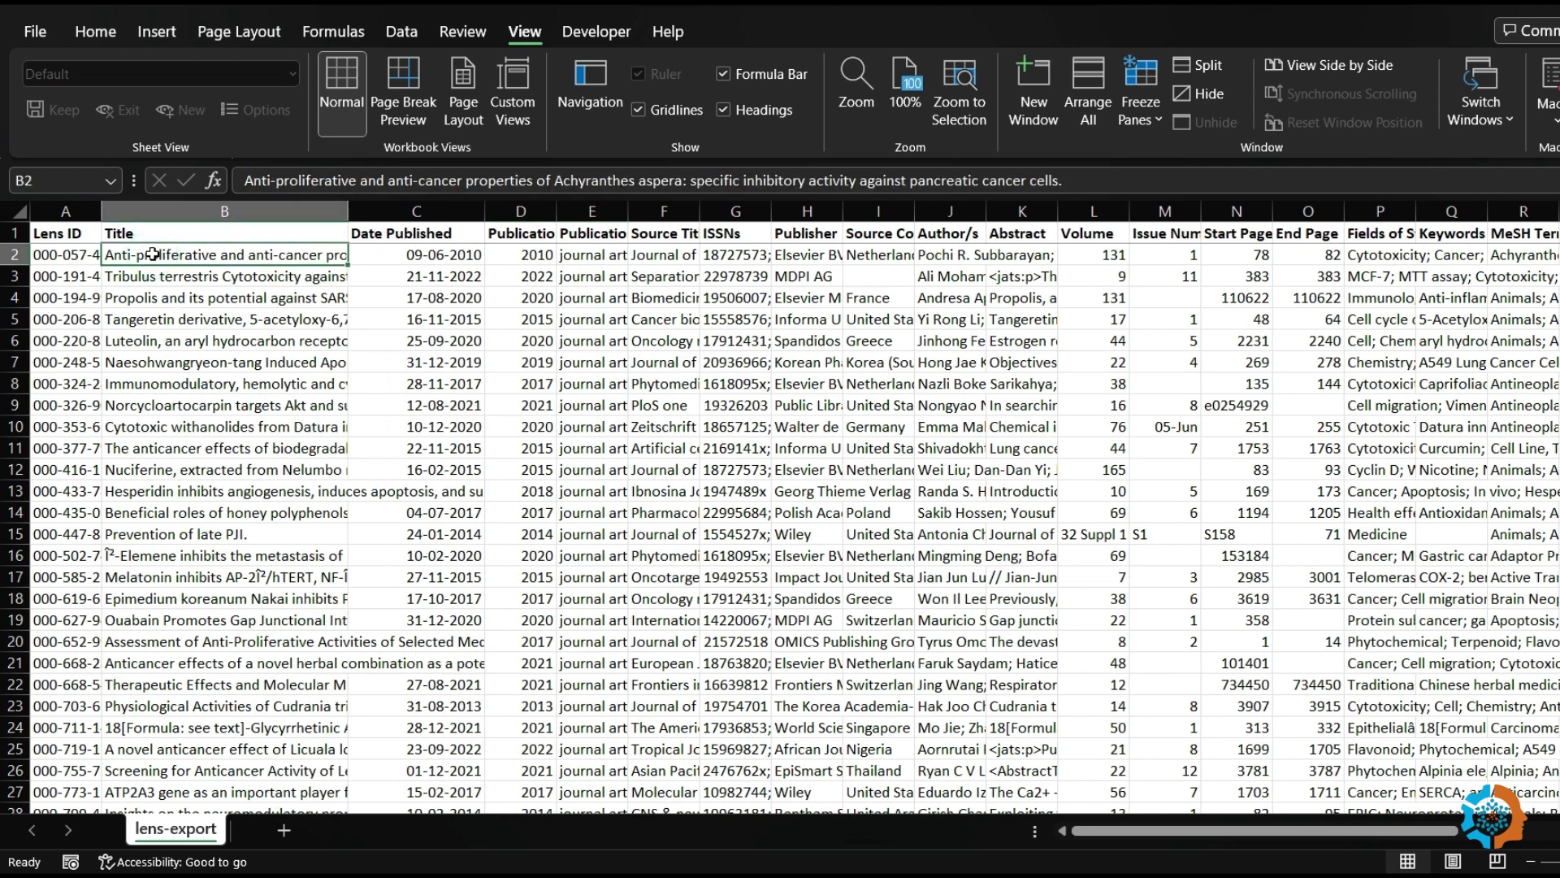
# Sort the records by title from A to Z, expanding the selection to include the neighbouring columns.
pyautogui.hotkey('ctrl', 'shift', 'Down')
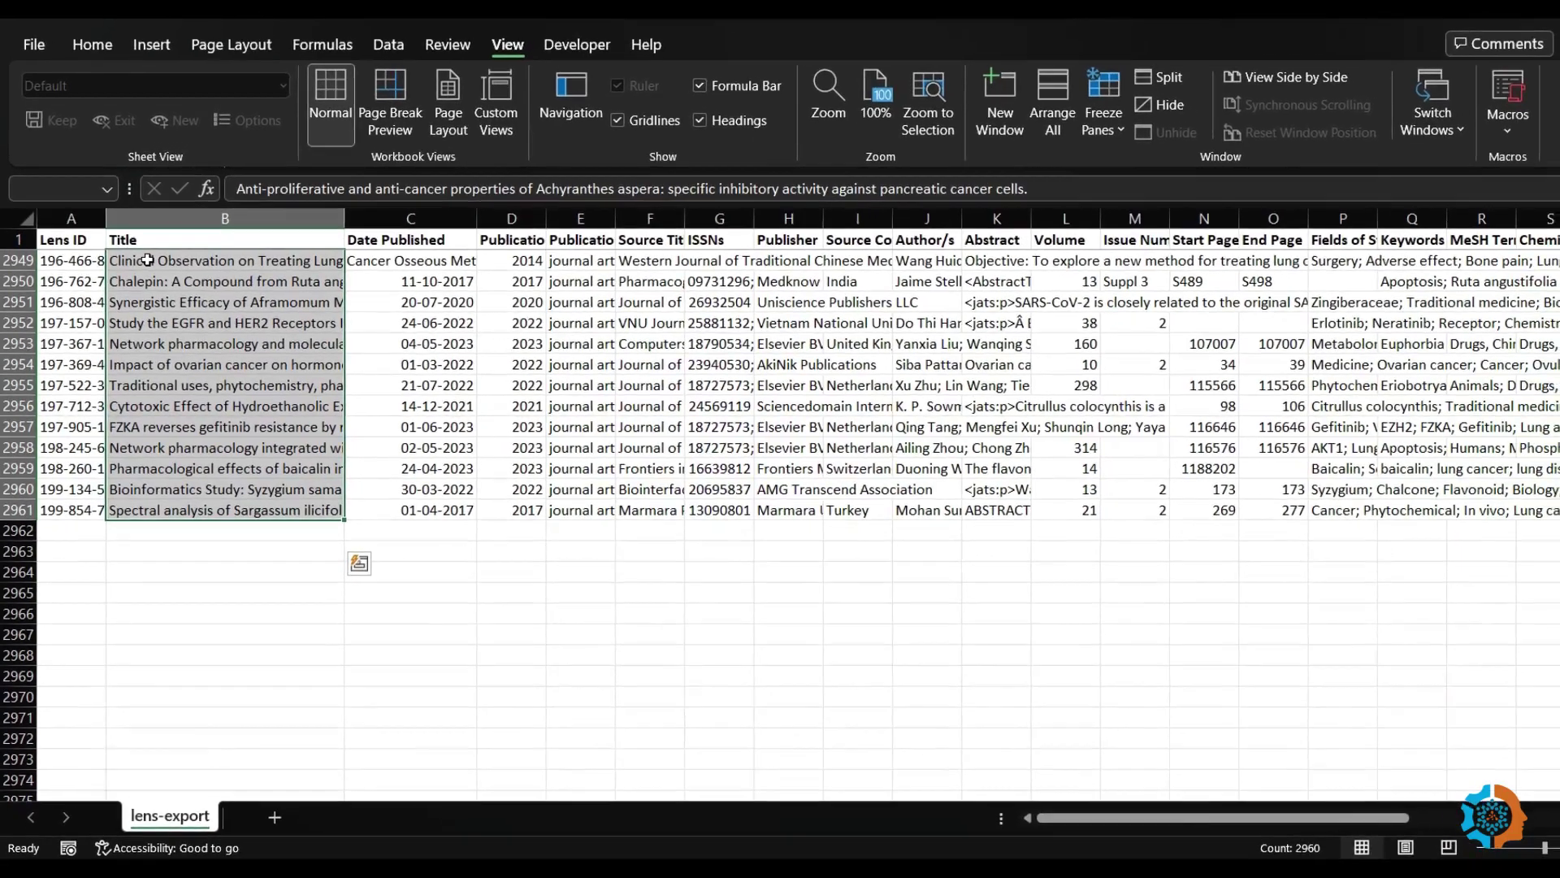
pyautogui.click(94, 39)
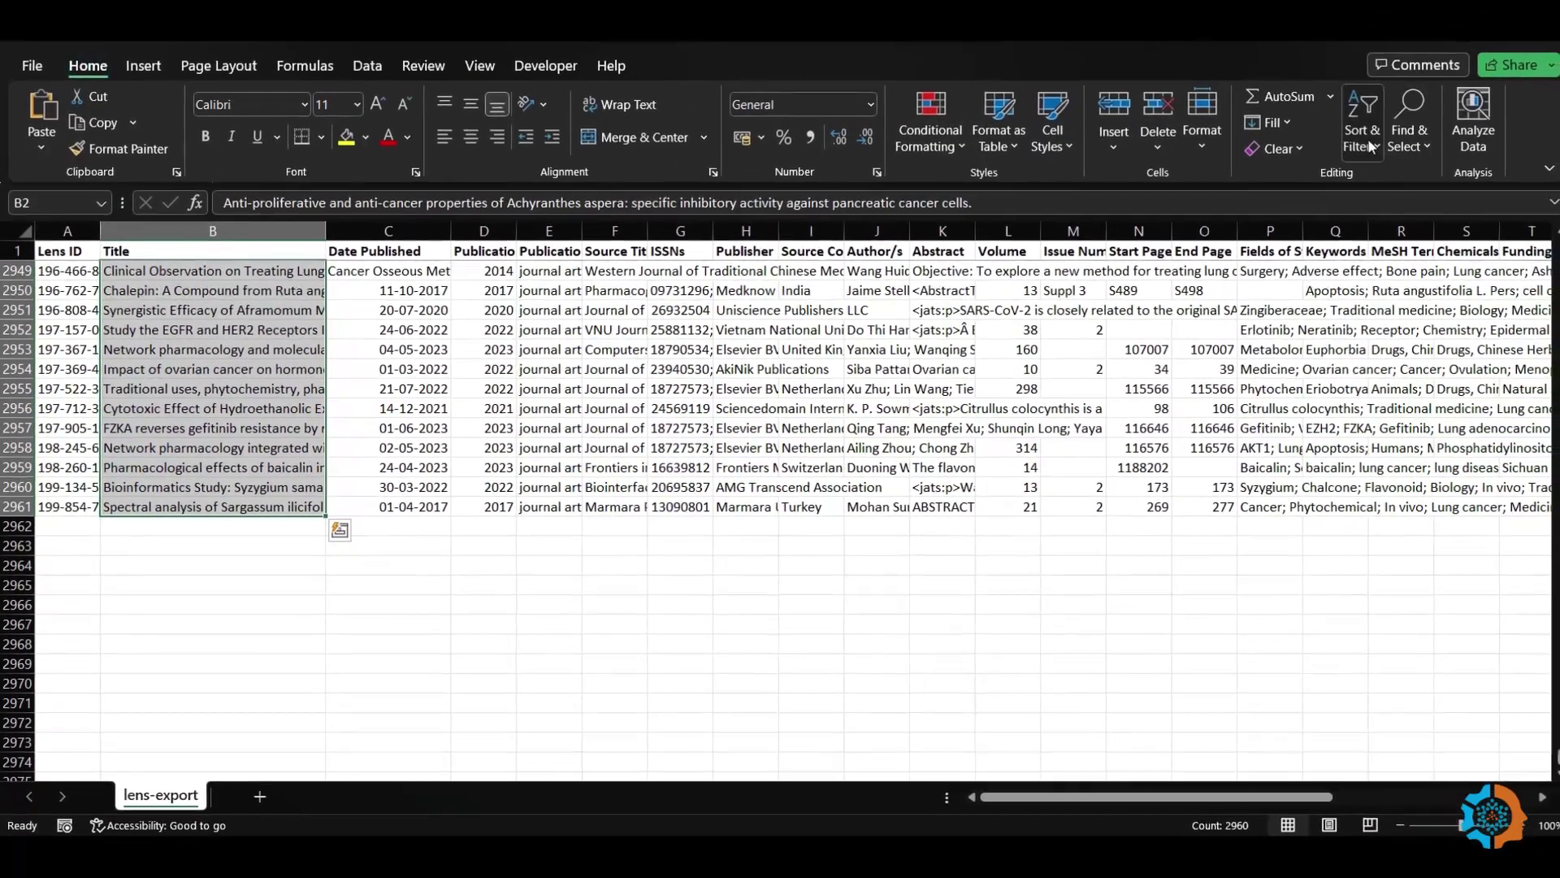
pyautogui.click(1380, 134)
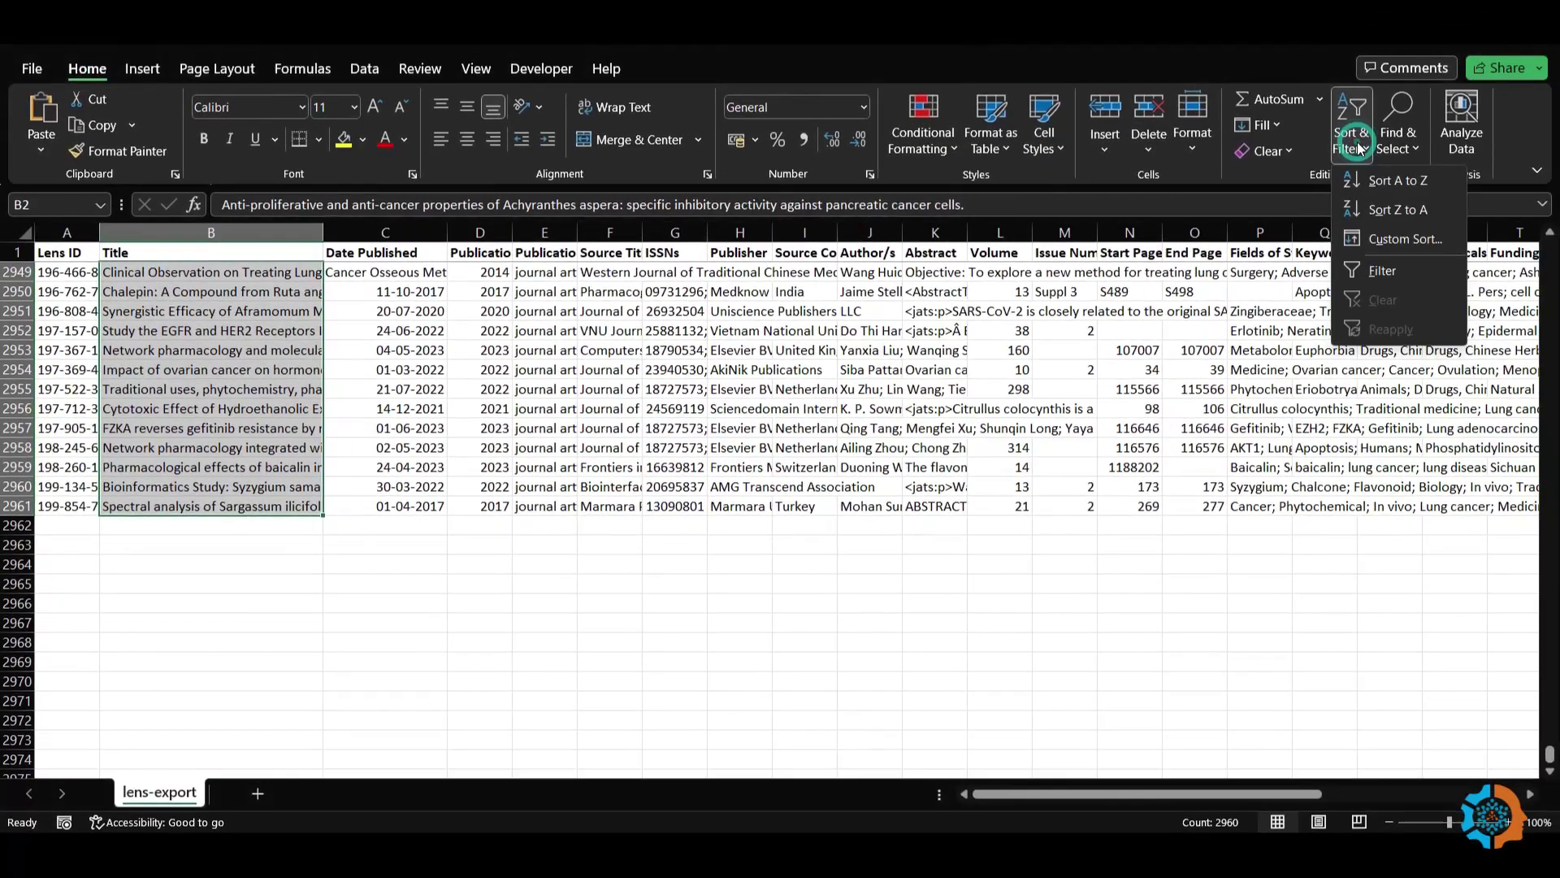
pyautogui.click(1391, 183)
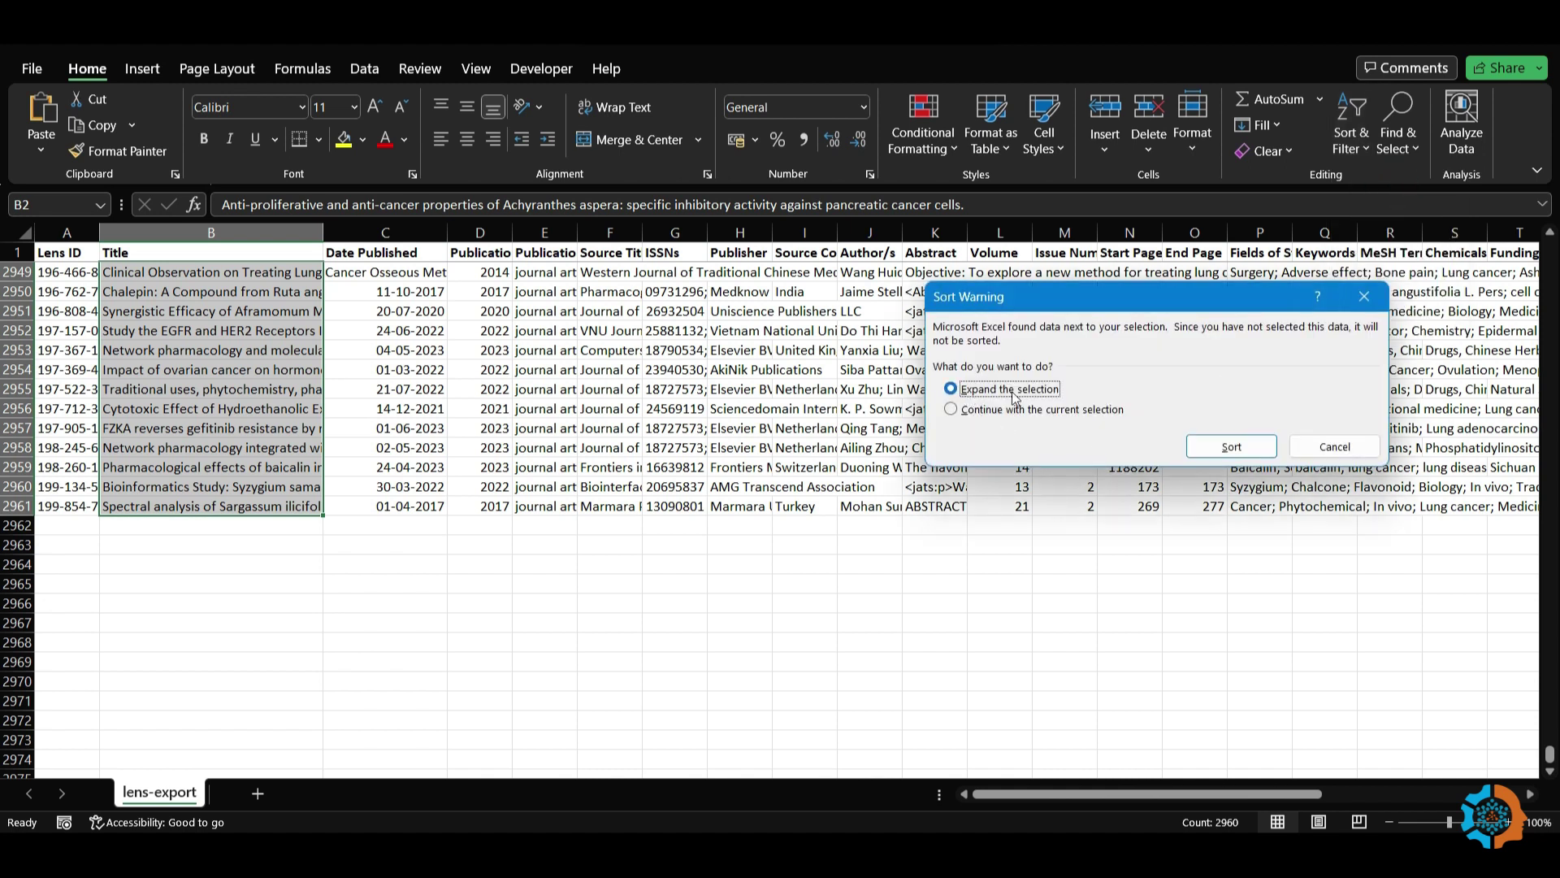
pyautogui.click(1223, 445)
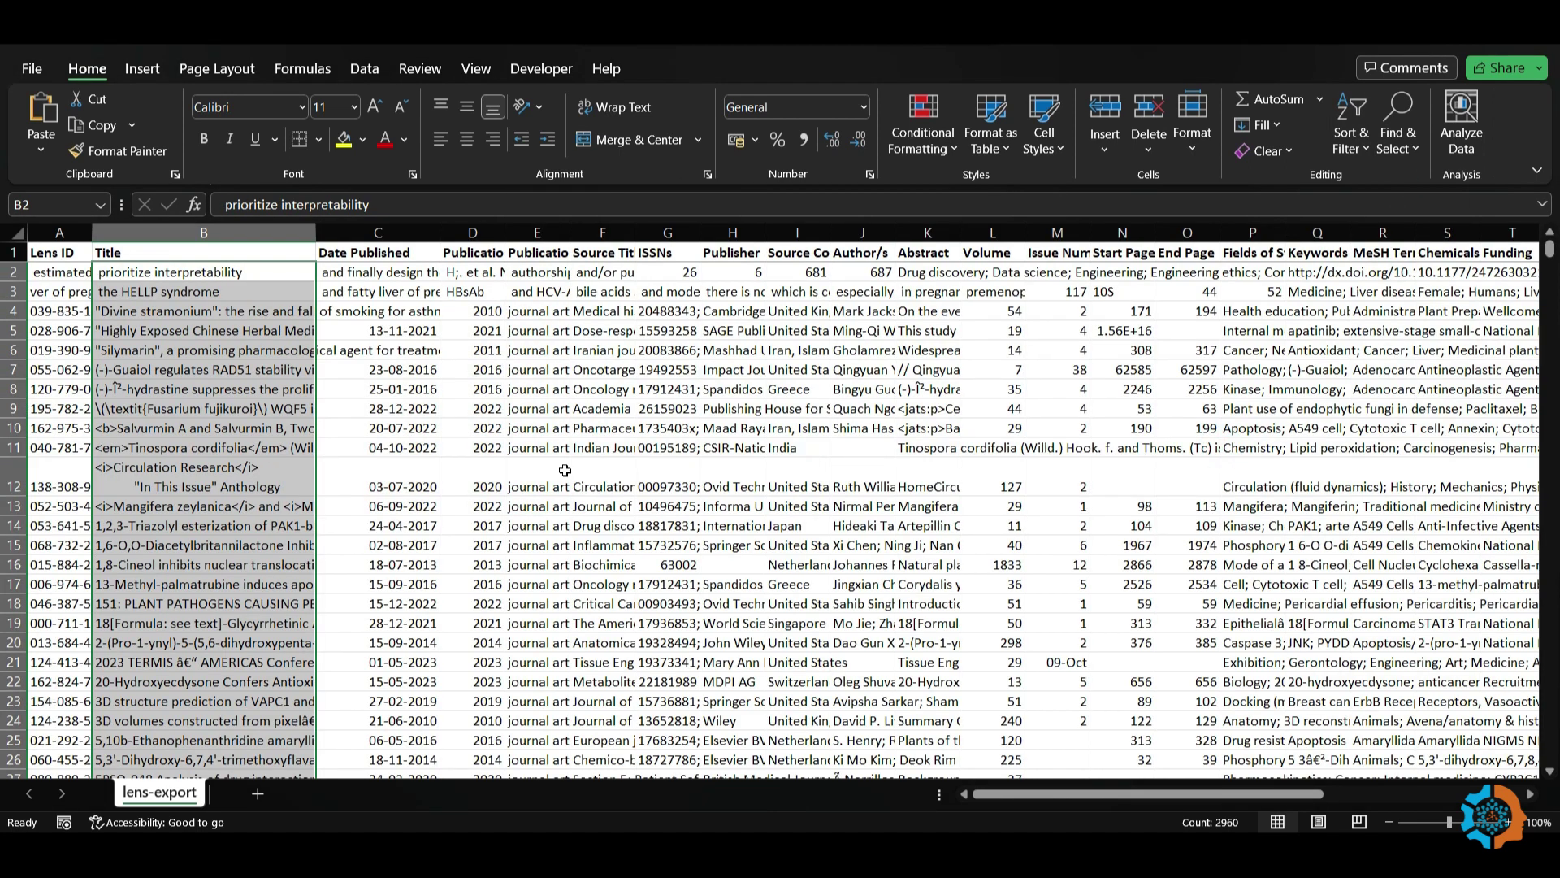
# Examine the Lens ID and Title cells of rows 2 and 3 for misplaced text that is not a real record.
pyautogui.click(196, 372)
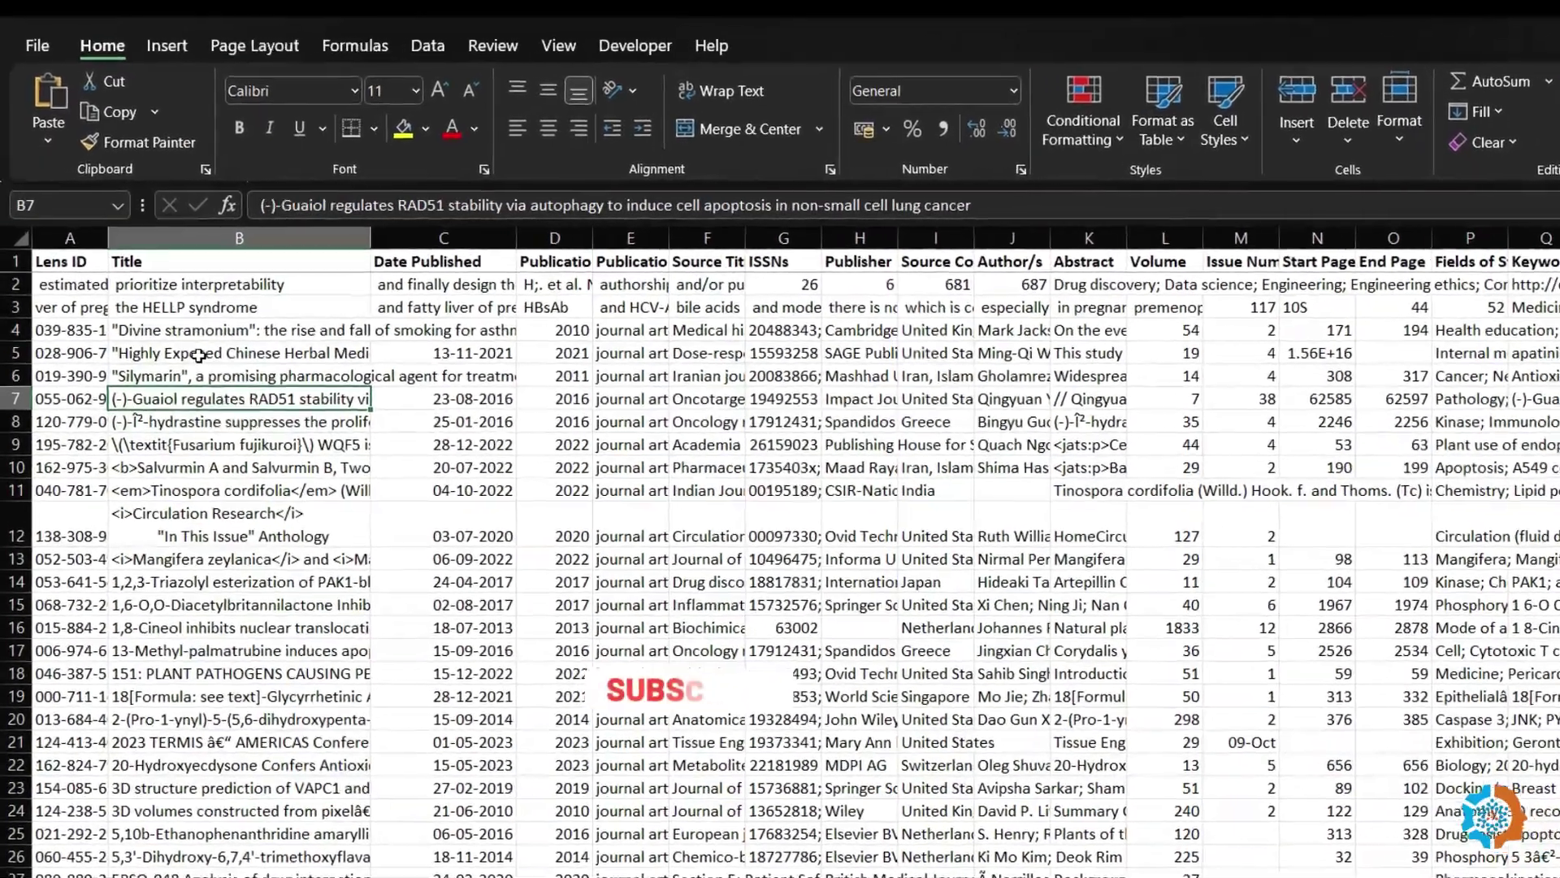
pyautogui.click(163, 326)
pyautogui.click(170, 290)
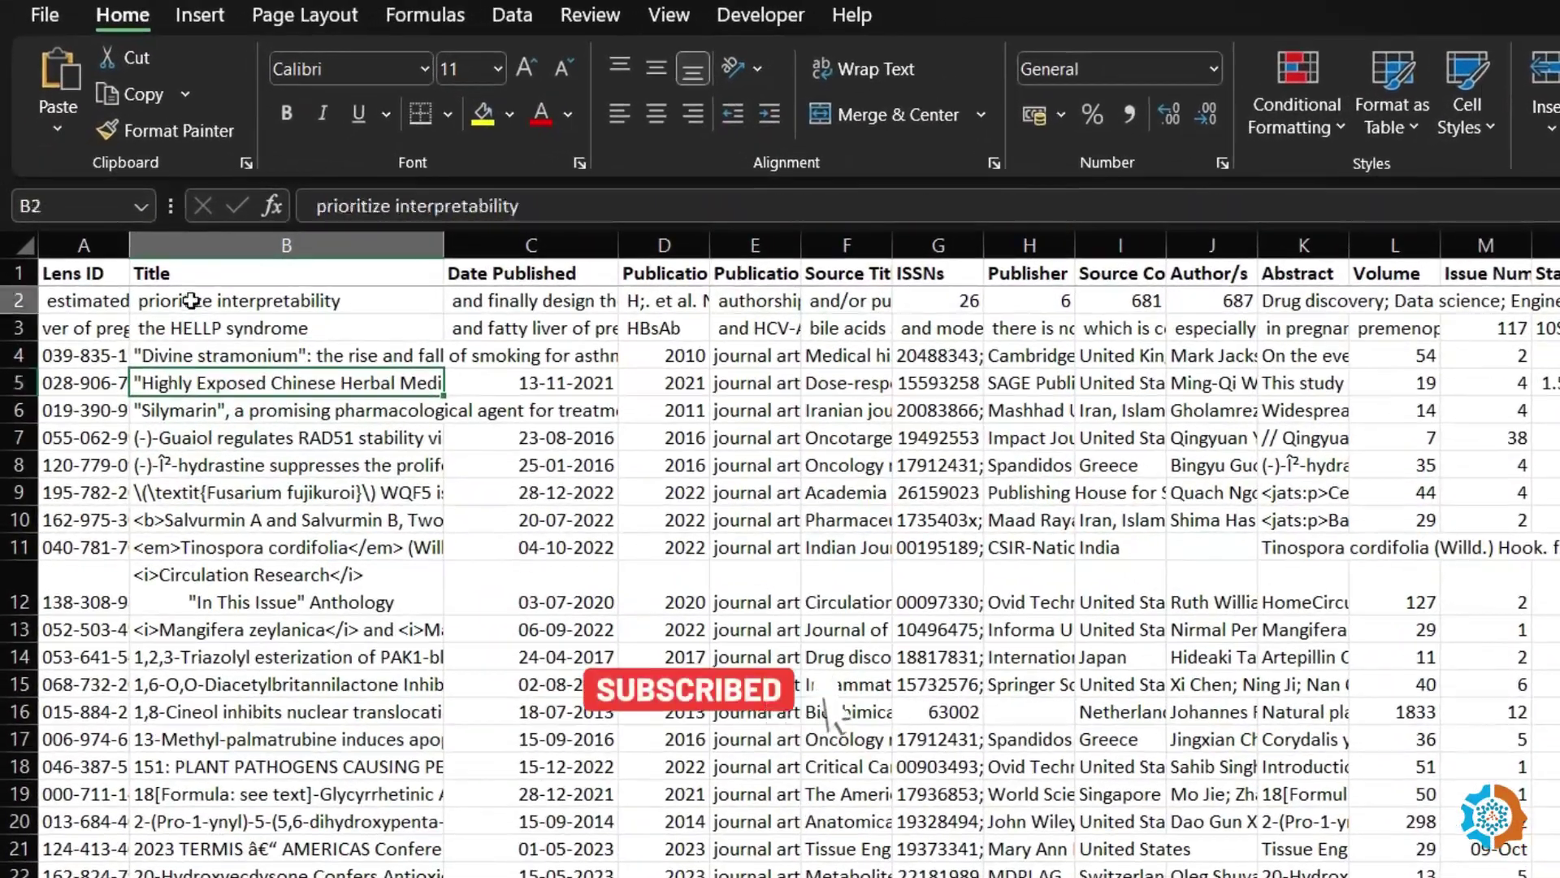
pyautogui.click(79, 328)
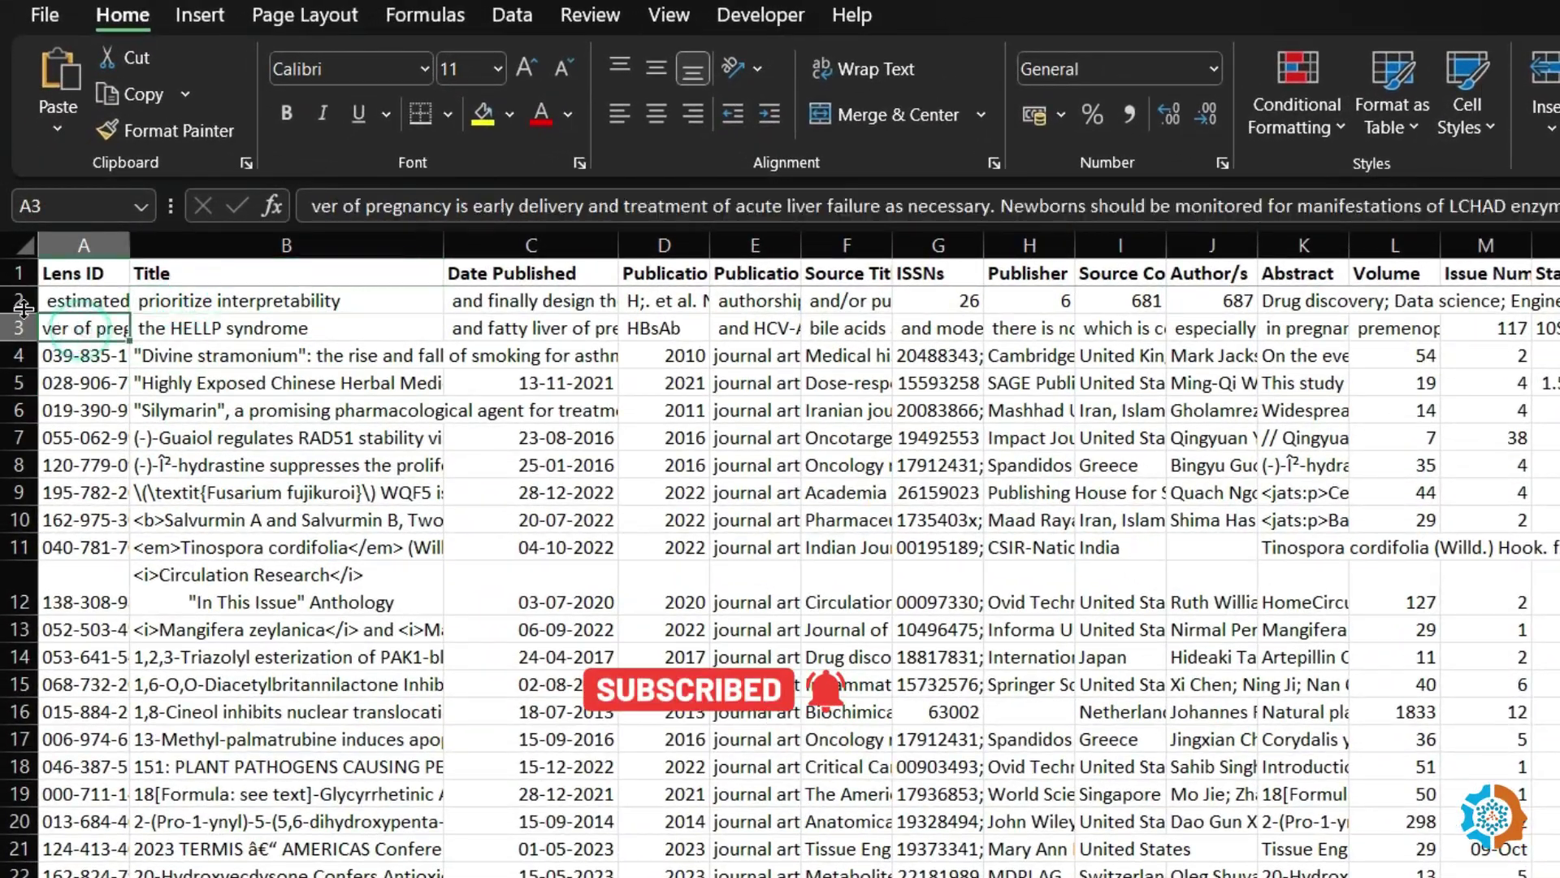
pyautogui.click(66, 302)
pyautogui.click(69, 331)
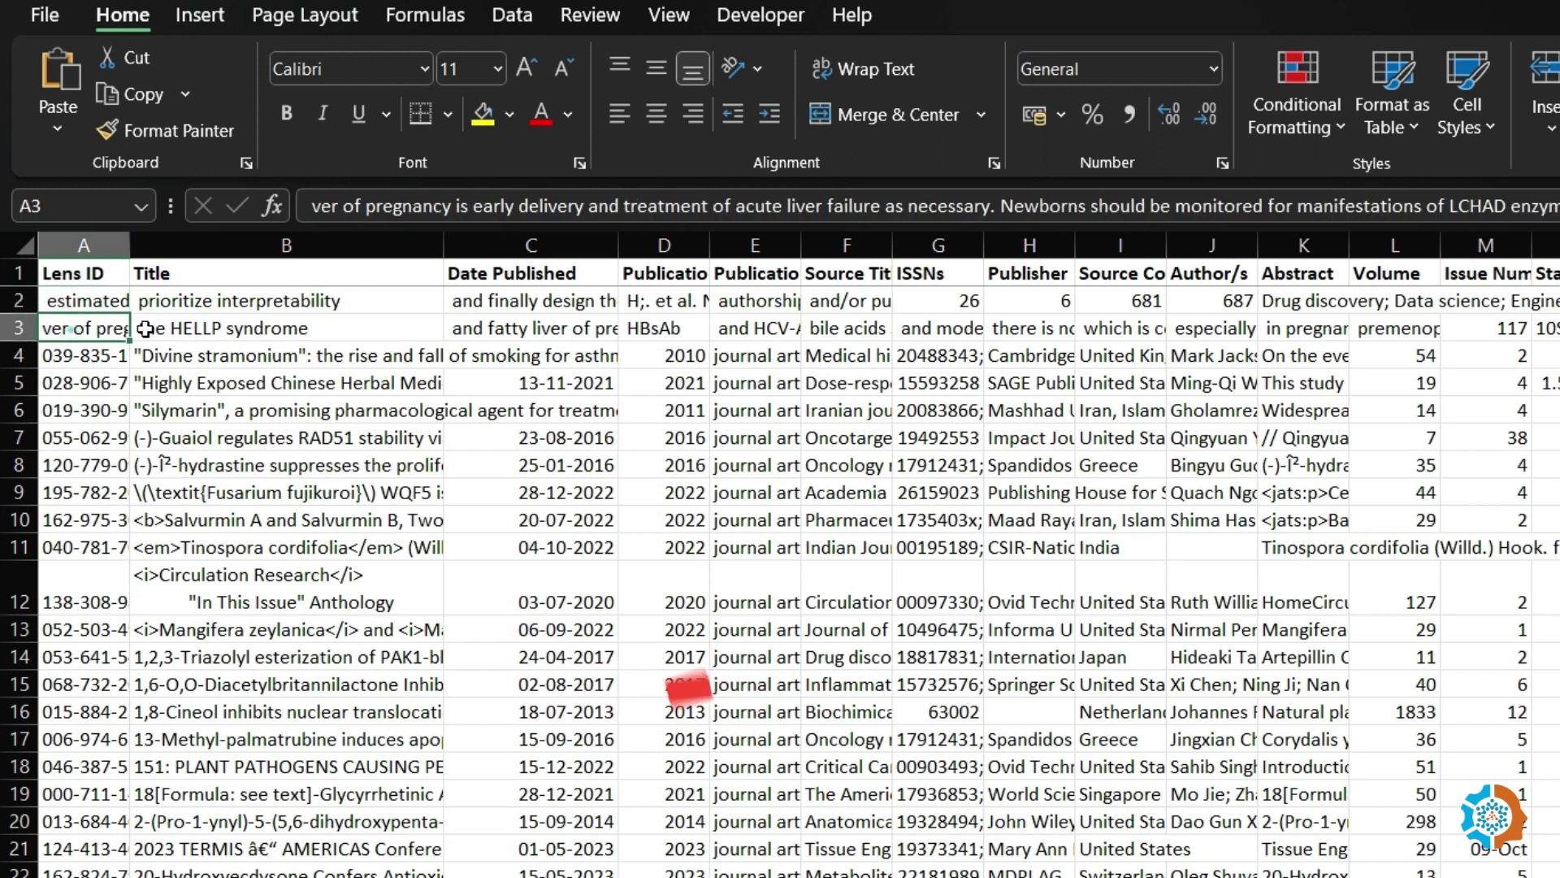
pyautogui.click(191, 303)
pyautogui.click(197, 329)
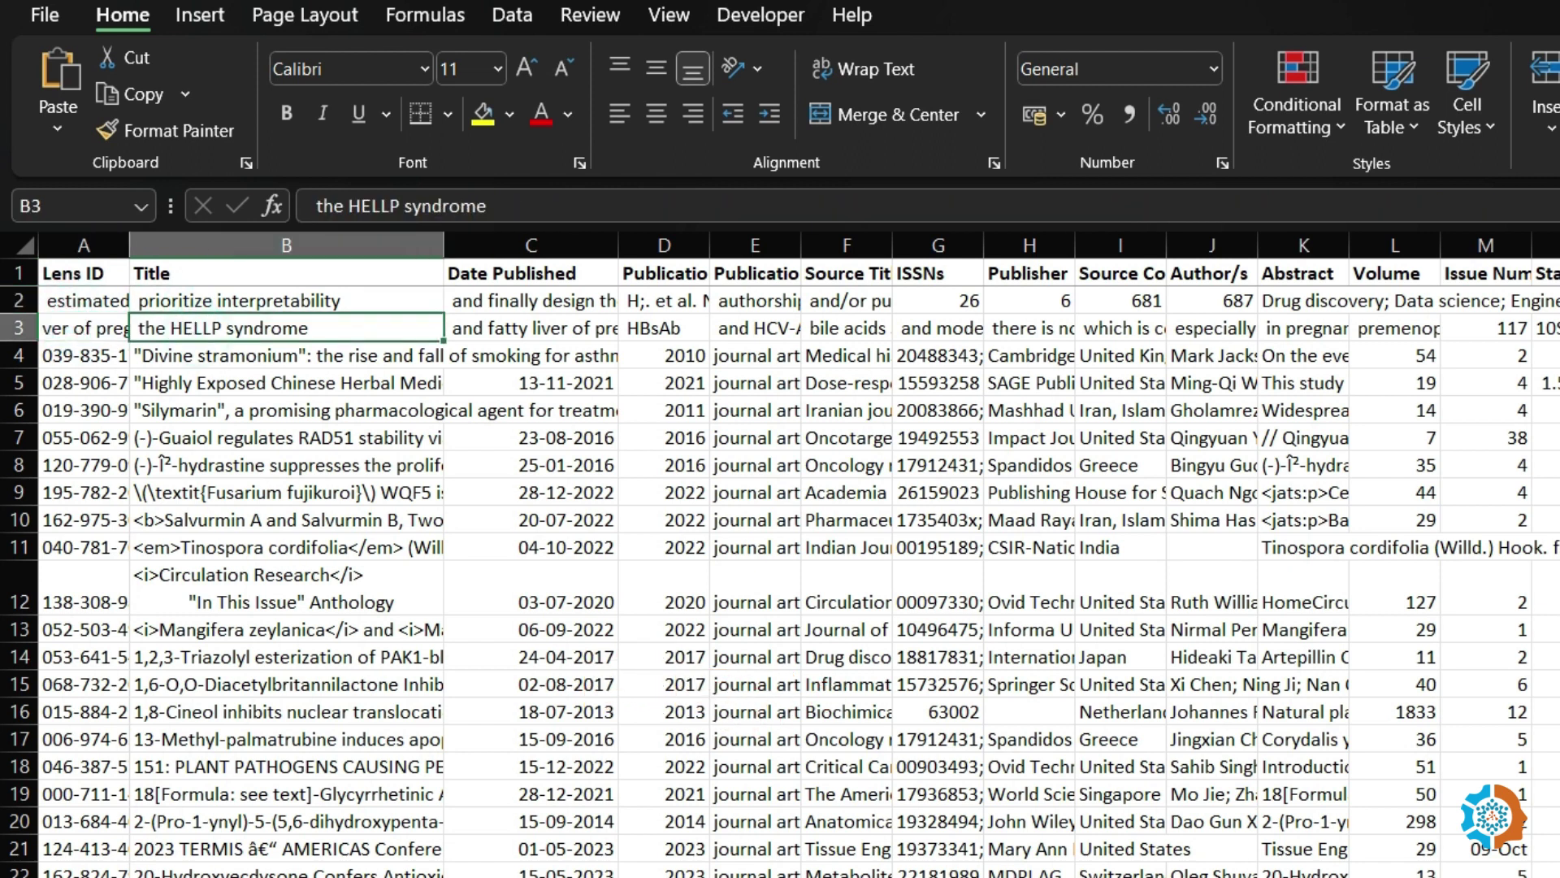
# Delete the two malformed records in rows 2 and 3 of the sorted sheet.
pyautogui.rightClick(13, 300)
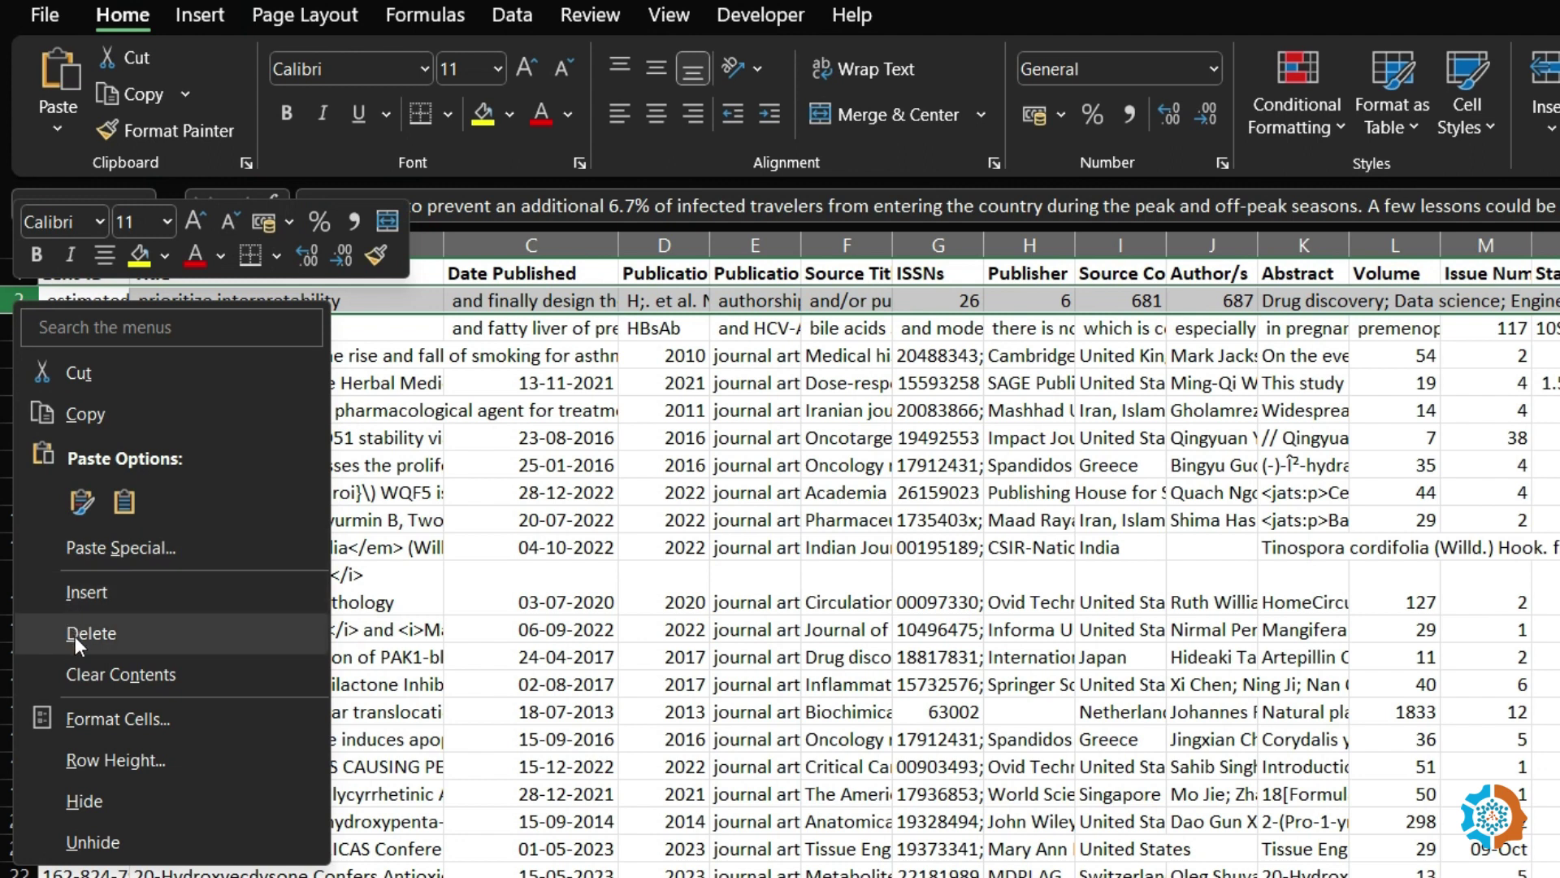
pyautogui.click(75, 636)
pyautogui.rightClick(13, 300)
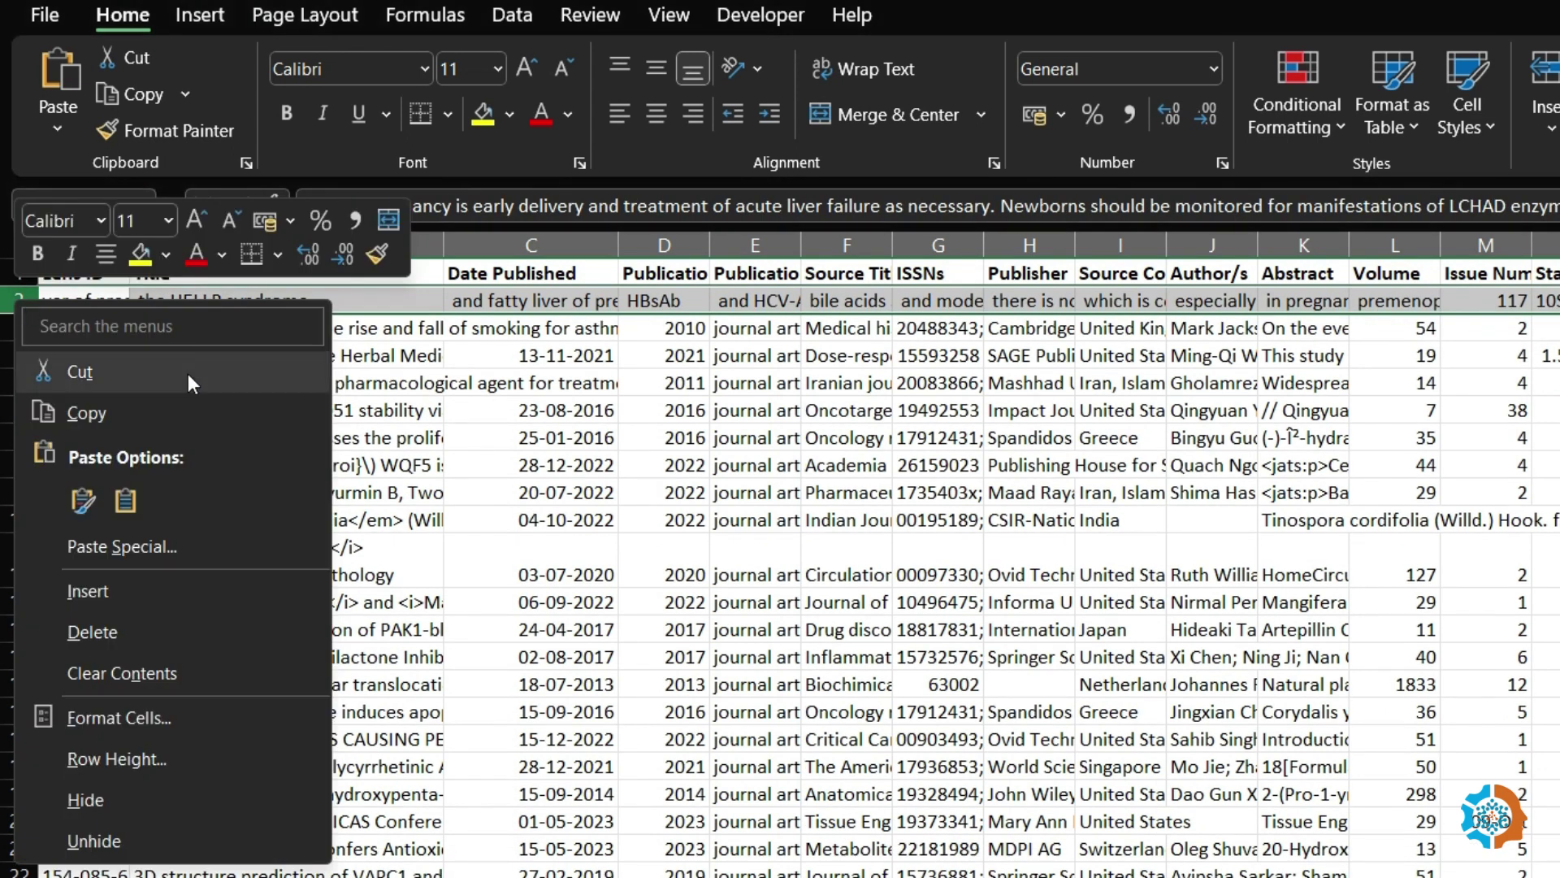
pyautogui.click(85, 624)
pyautogui.click(265, 300)
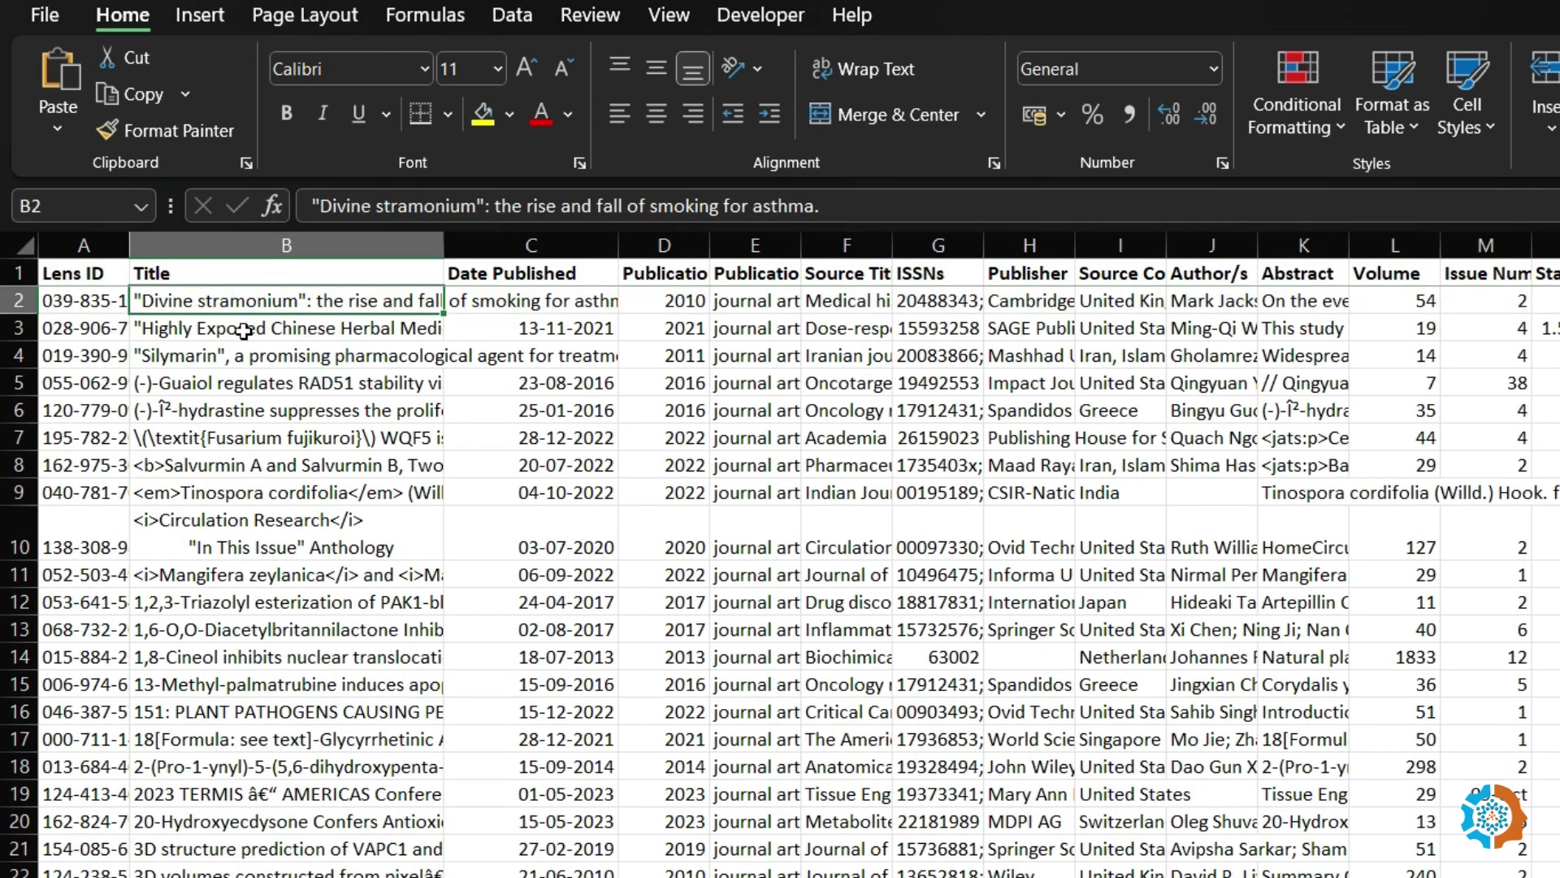
# Review the titles in B3 to B7 and remove the LaTeX markup around "Fusarium fujikuroi" in the B7 title.
pyautogui.click(242, 329)
pyautogui.click(232, 356)
pyautogui.click(220, 383)
pyautogui.click(215, 412)
pyautogui.click(196, 433)
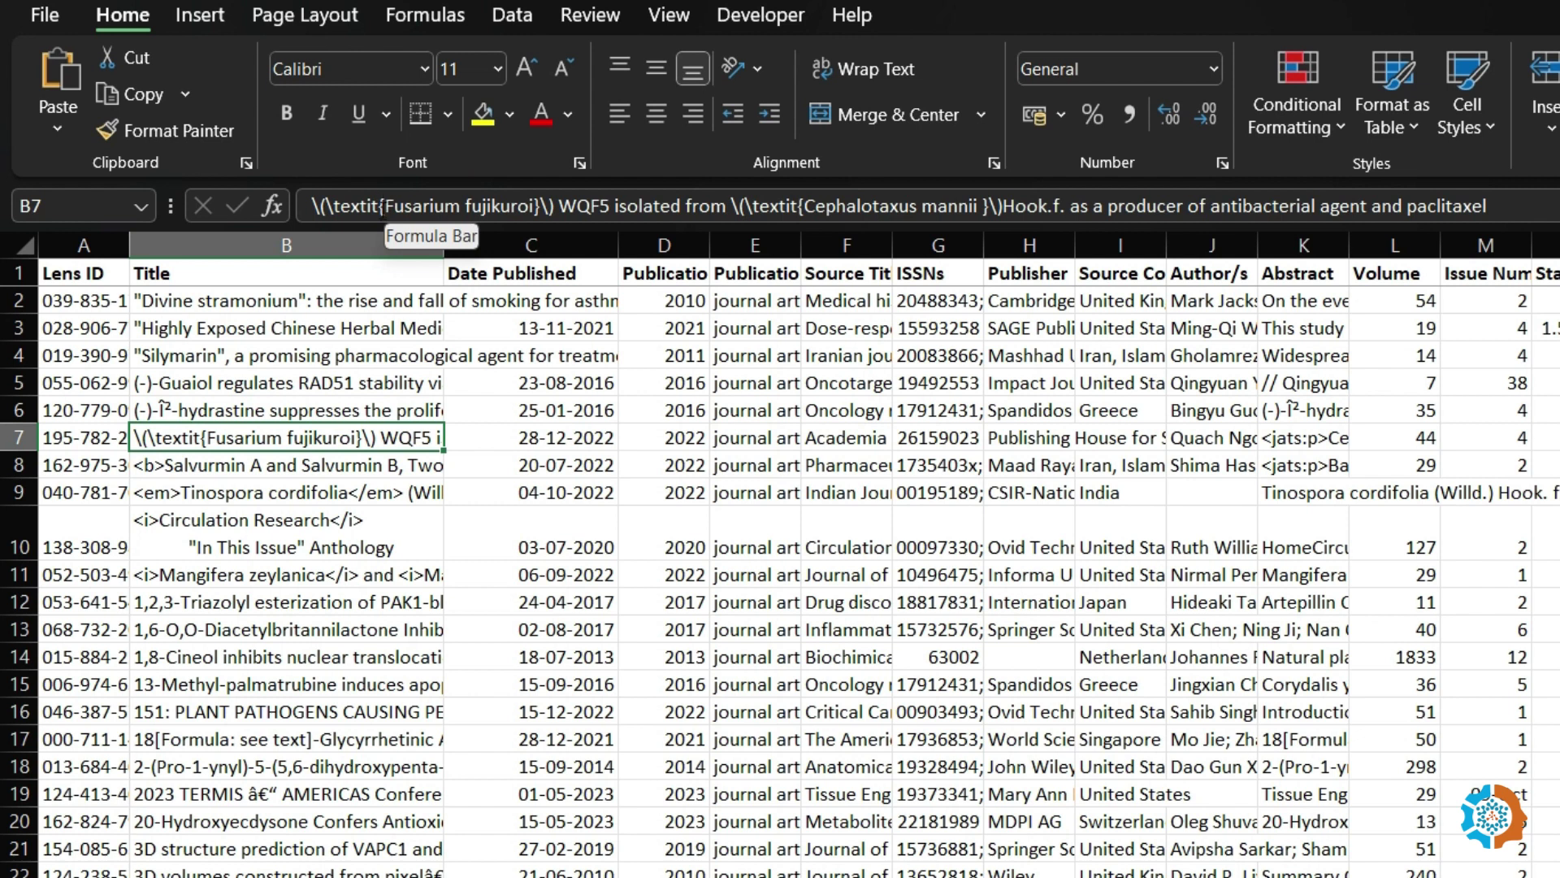
pyautogui.click(383, 205)
pyautogui.press('BackSpace')
pyautogui.press('BackSpace')
pyautogui.press('BackSpace')
pyautogui.press('BackSpace')
pyautogui.press('BackSpace')
pyautogui.press('BackSpace')
pyautogui.press('BackSpace')
pyautogui.press('BackSpace')
pyautogui.press('BackSpace')
pyautogui.press('BackSpace')
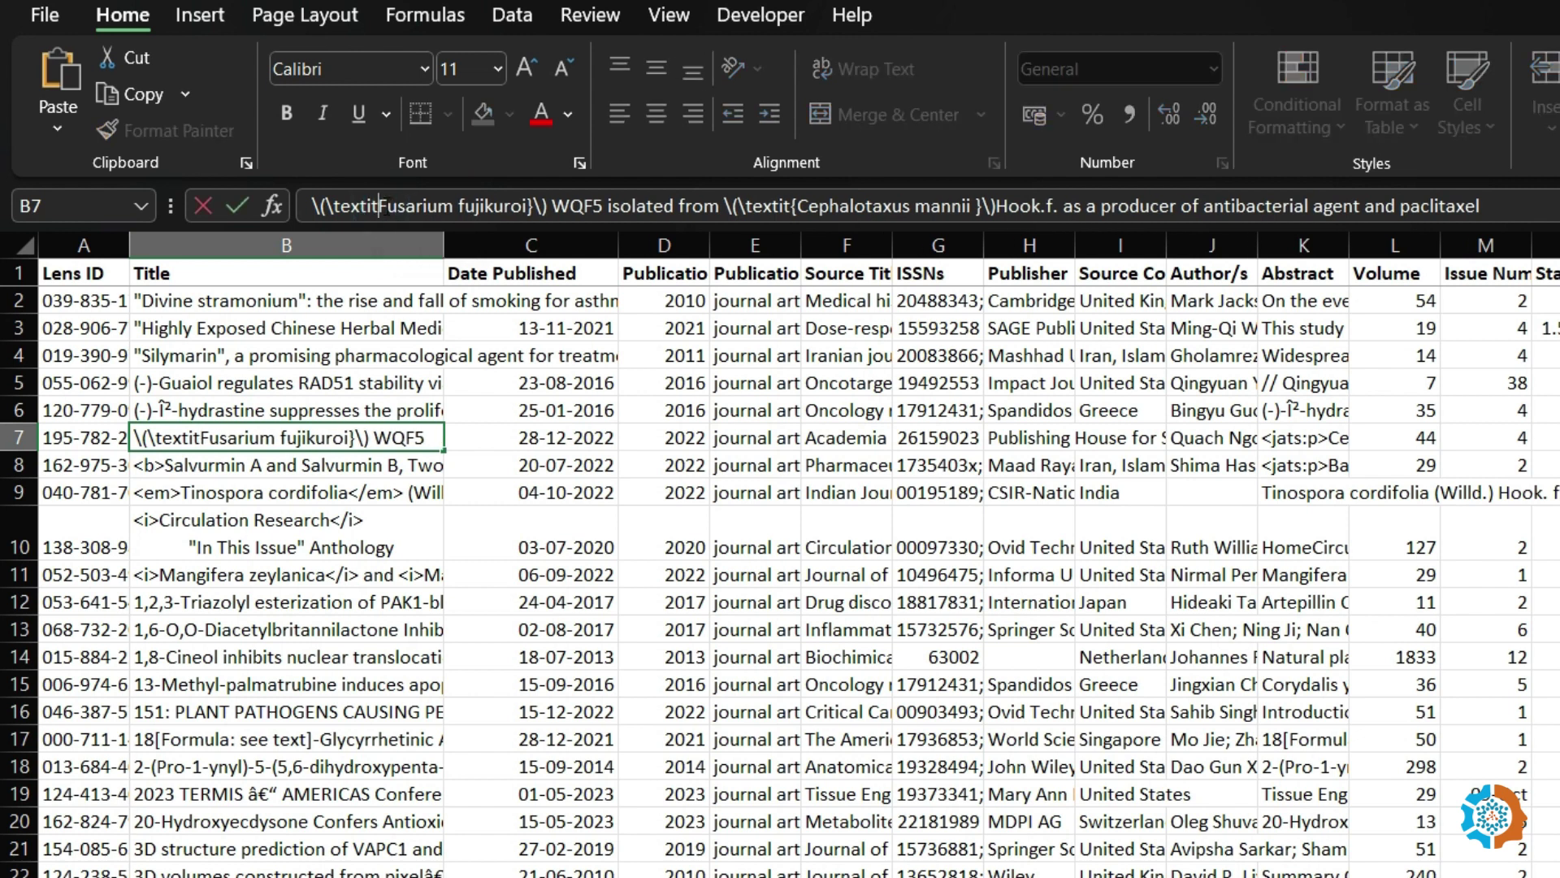
pyautogui.click(486, 205)
pyautogui.press('BackSpace')
pyautogui.press('BackSpace')
pyautogui.press('BackSpace')
pyautogui.press('BackSpace')
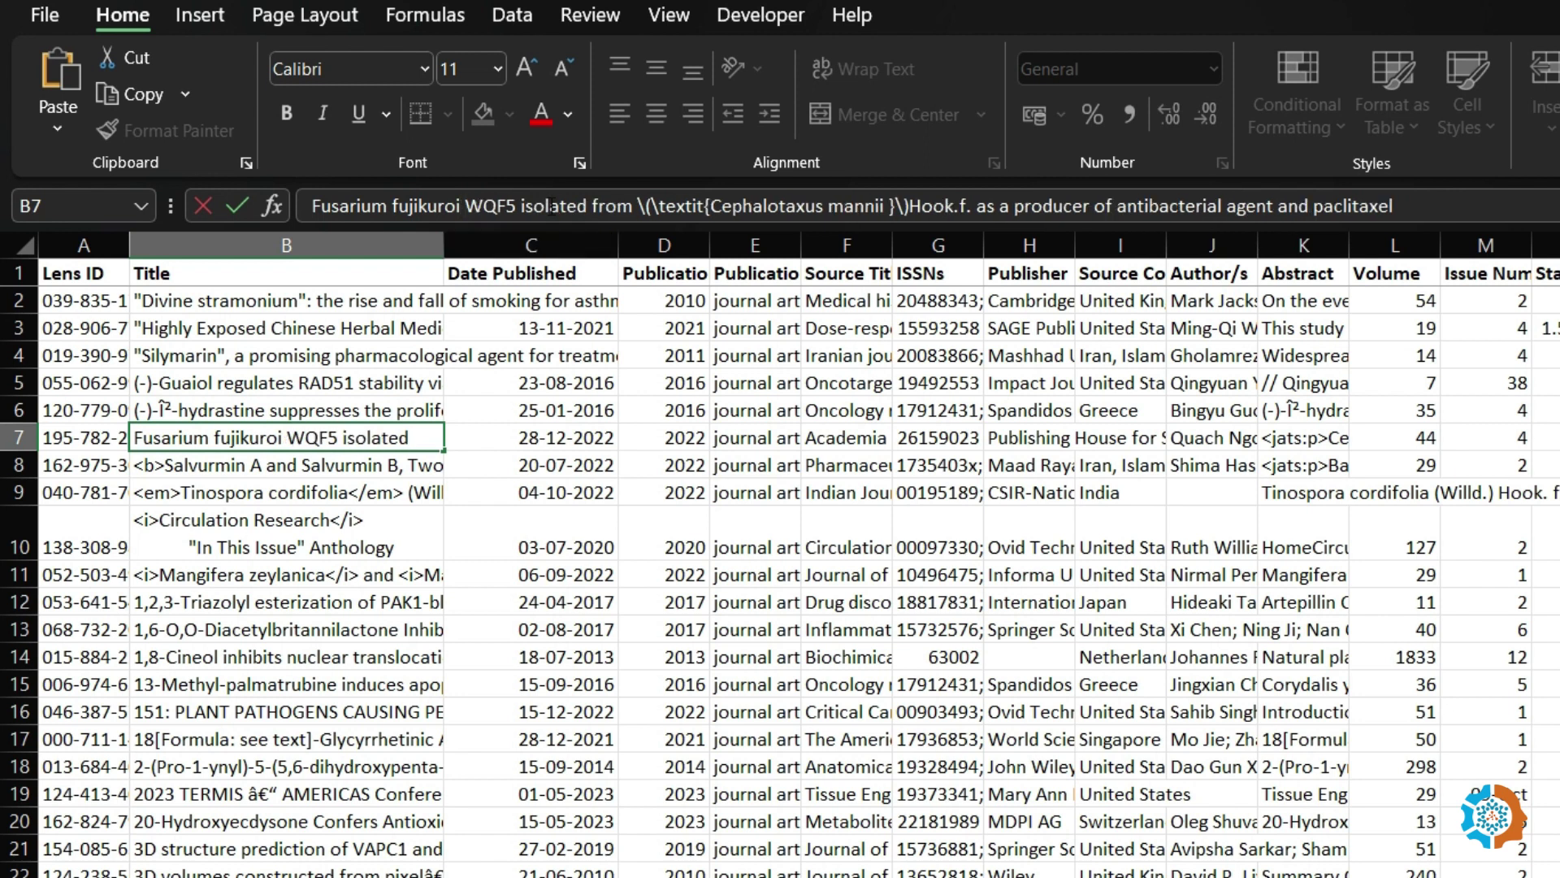
# Remove the LaTeX markup around "Cephalotaxus mannii" in the B7 title and save the cell.
pyautogui.click(661, 205)
pyautogui.press('BackSpace')
pyautogui.press('BackSpace')
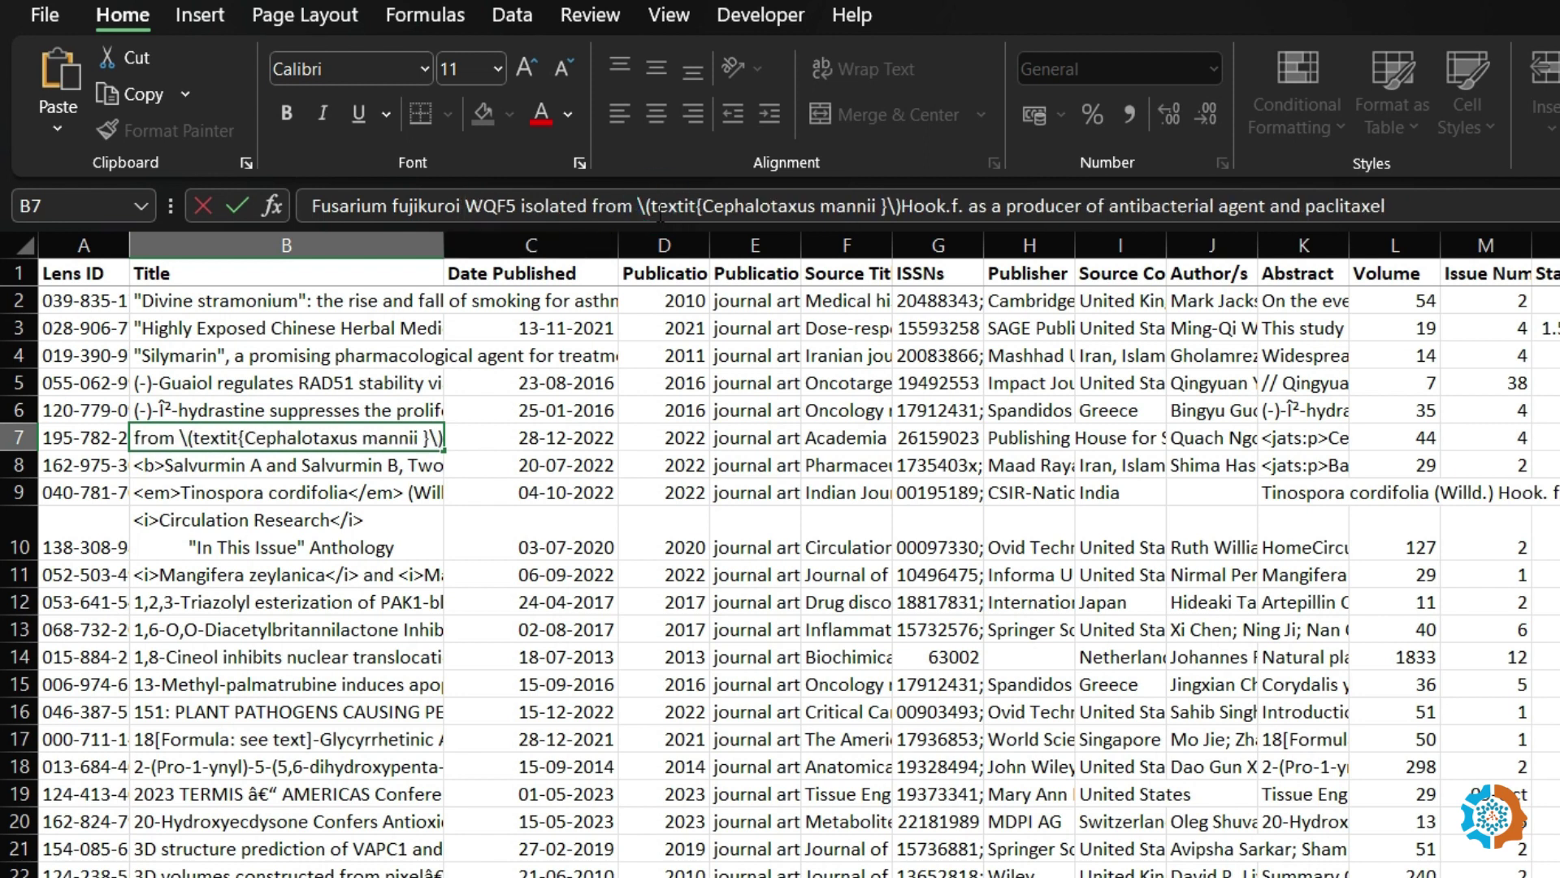
pyautogui.press('BackSpace')
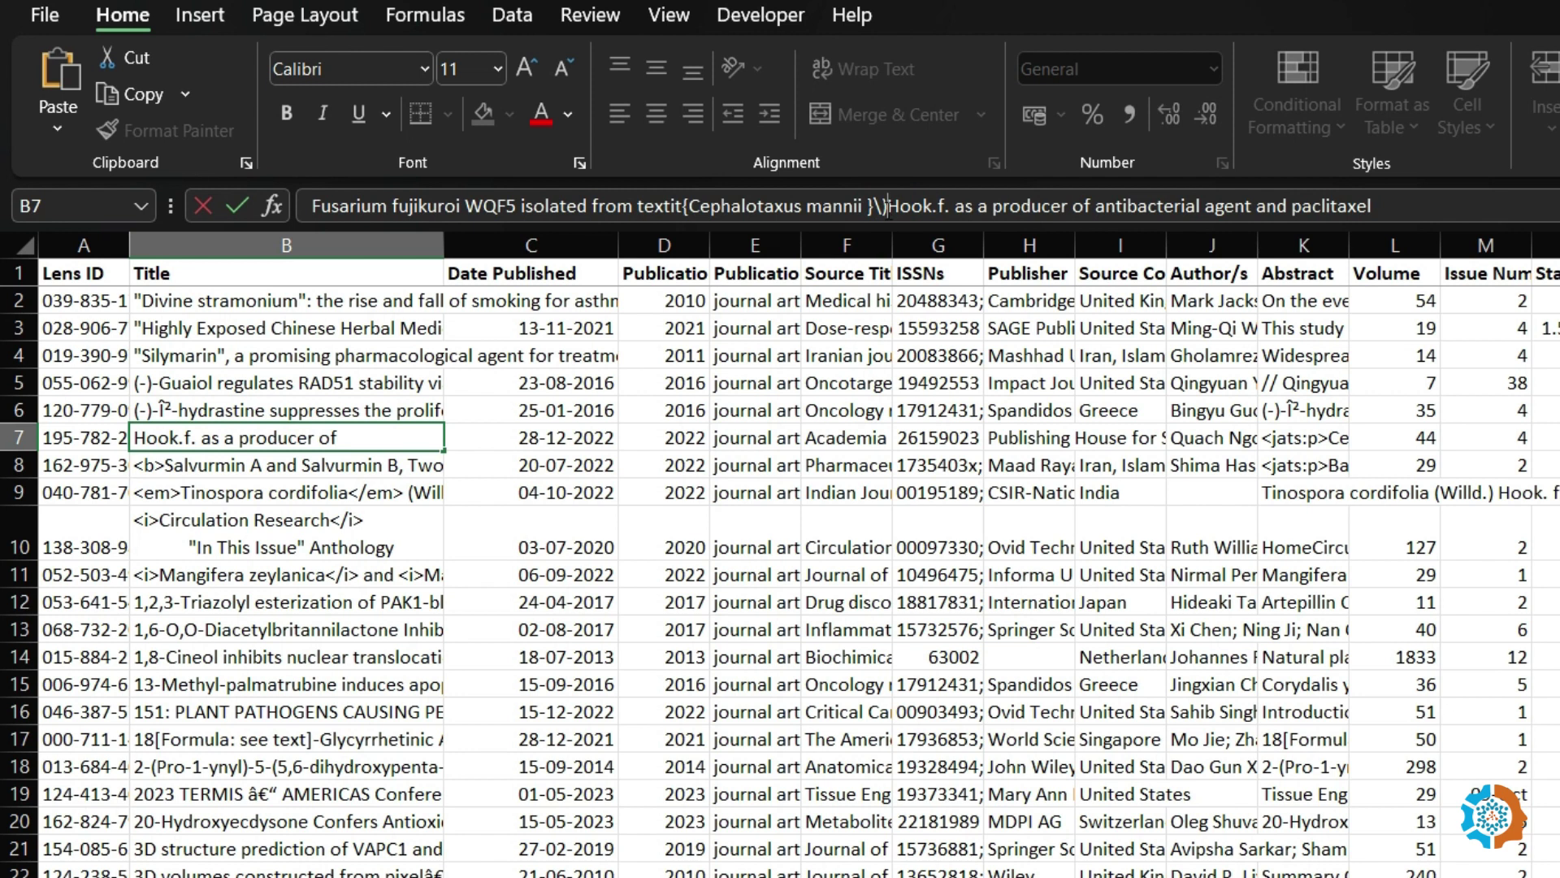
pyautogui.press('BackSpace')
pyautogui.press('BackSpace')
pyautogui.press('BackSpace')
pyautogui.press('Return')
# Remove the opening and closing <b> tags from the Salvurmin A and Salvurmin B title in B8.
pyautogui.click(322, 207)
pyautogui.press('Delete')
pyautogui.press('Delete')
pyautogui.press('Delete')
pyautogui.press('End')
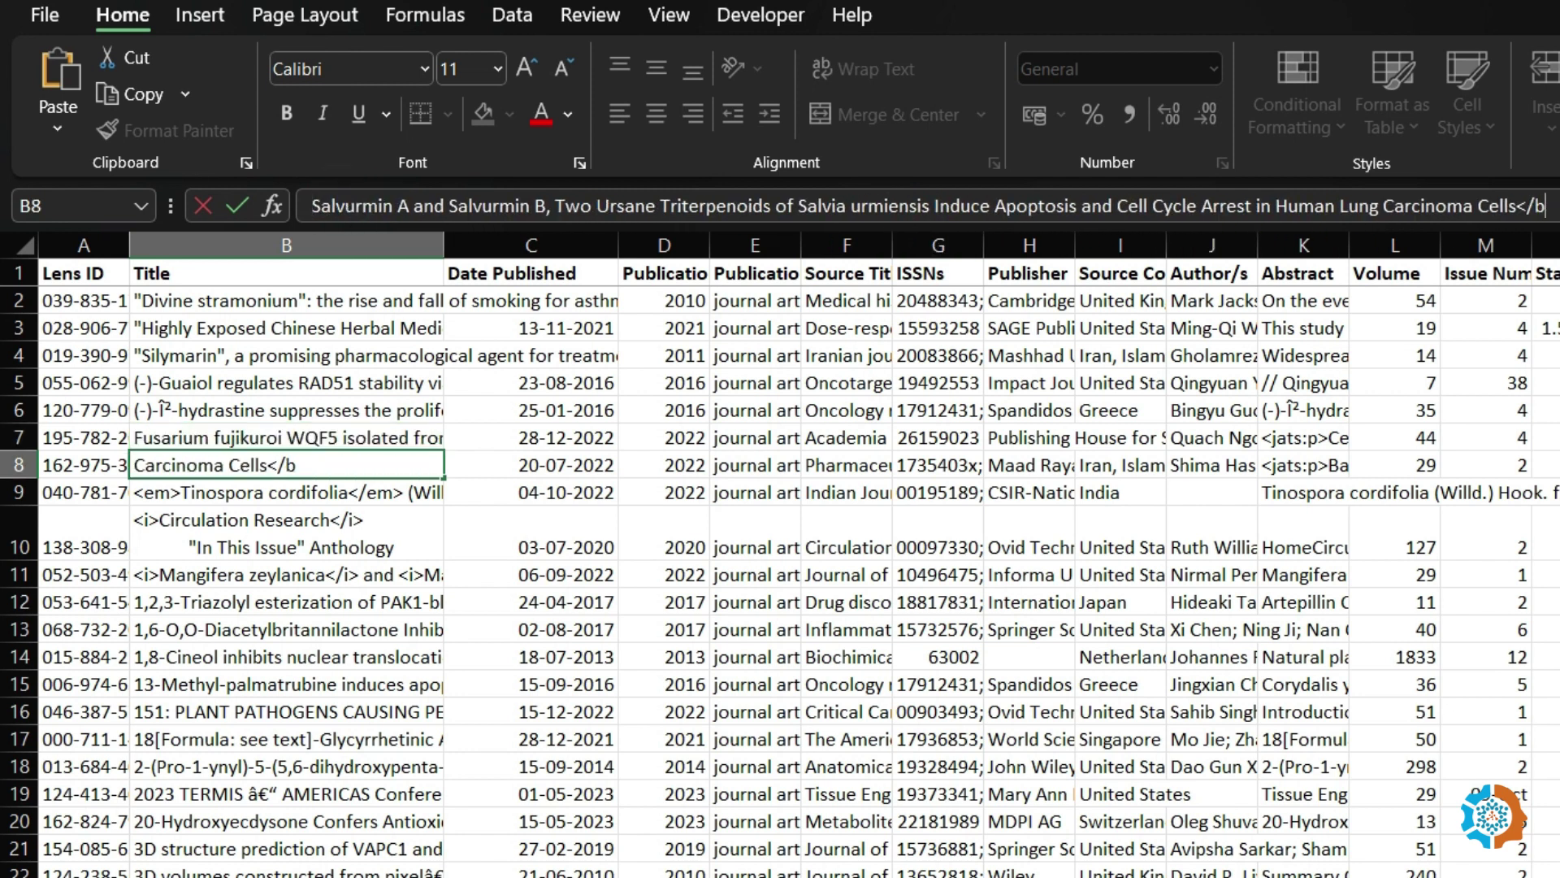
pyautogui.click(296, 588)
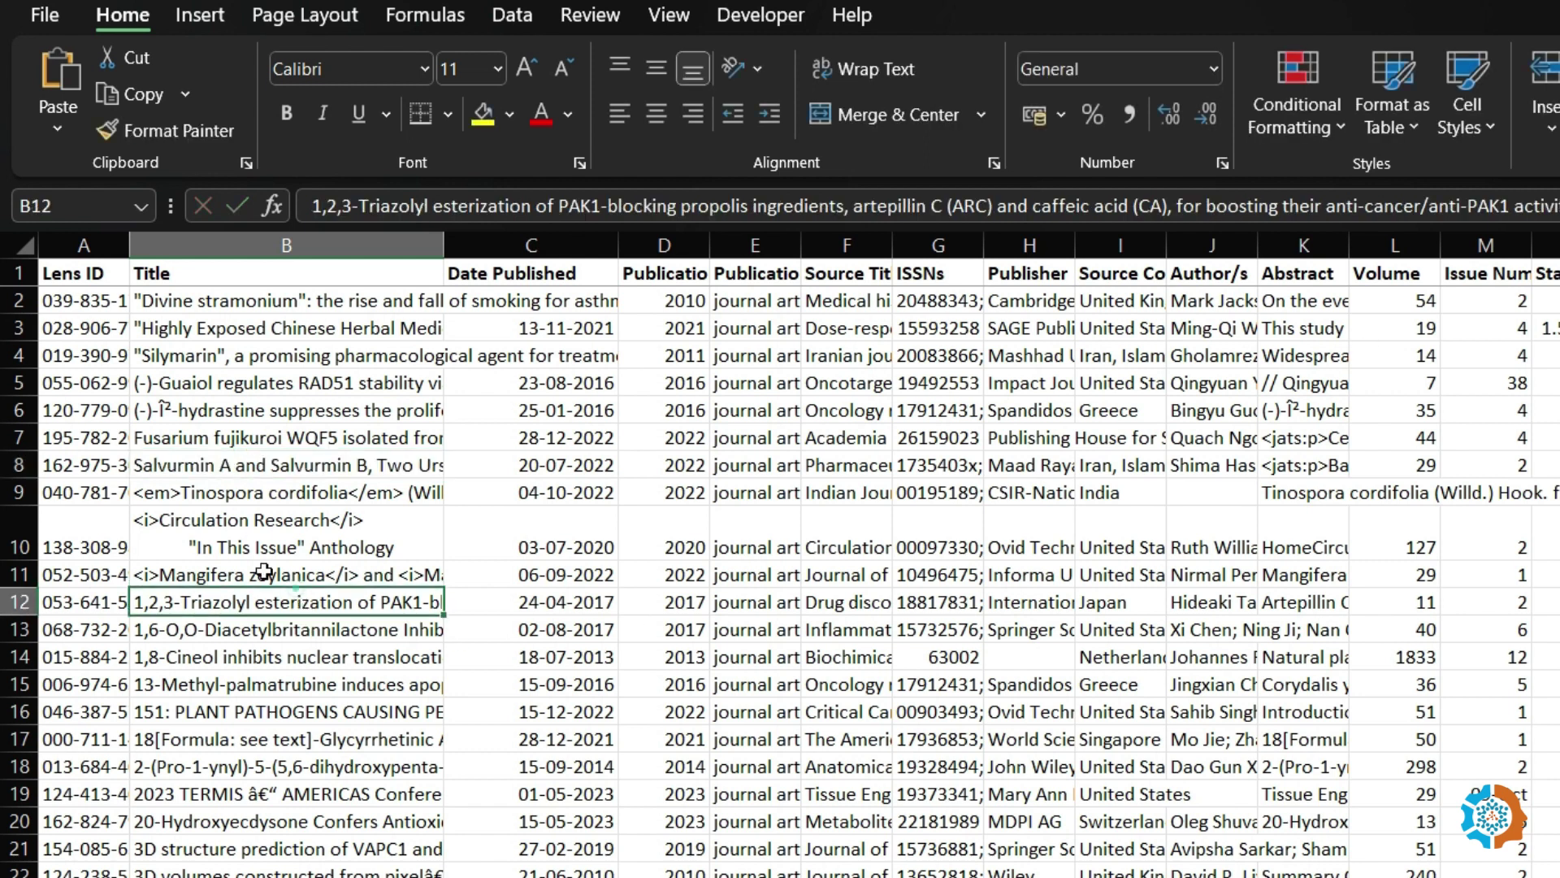
# Remove the leading <em> tag in B9 and the <i> tags around "Circulation Research" in B10 and "Mangifera zeylanica" in B11.
pyautogui.click(166, 490)
pyautogui.click(366, 205)
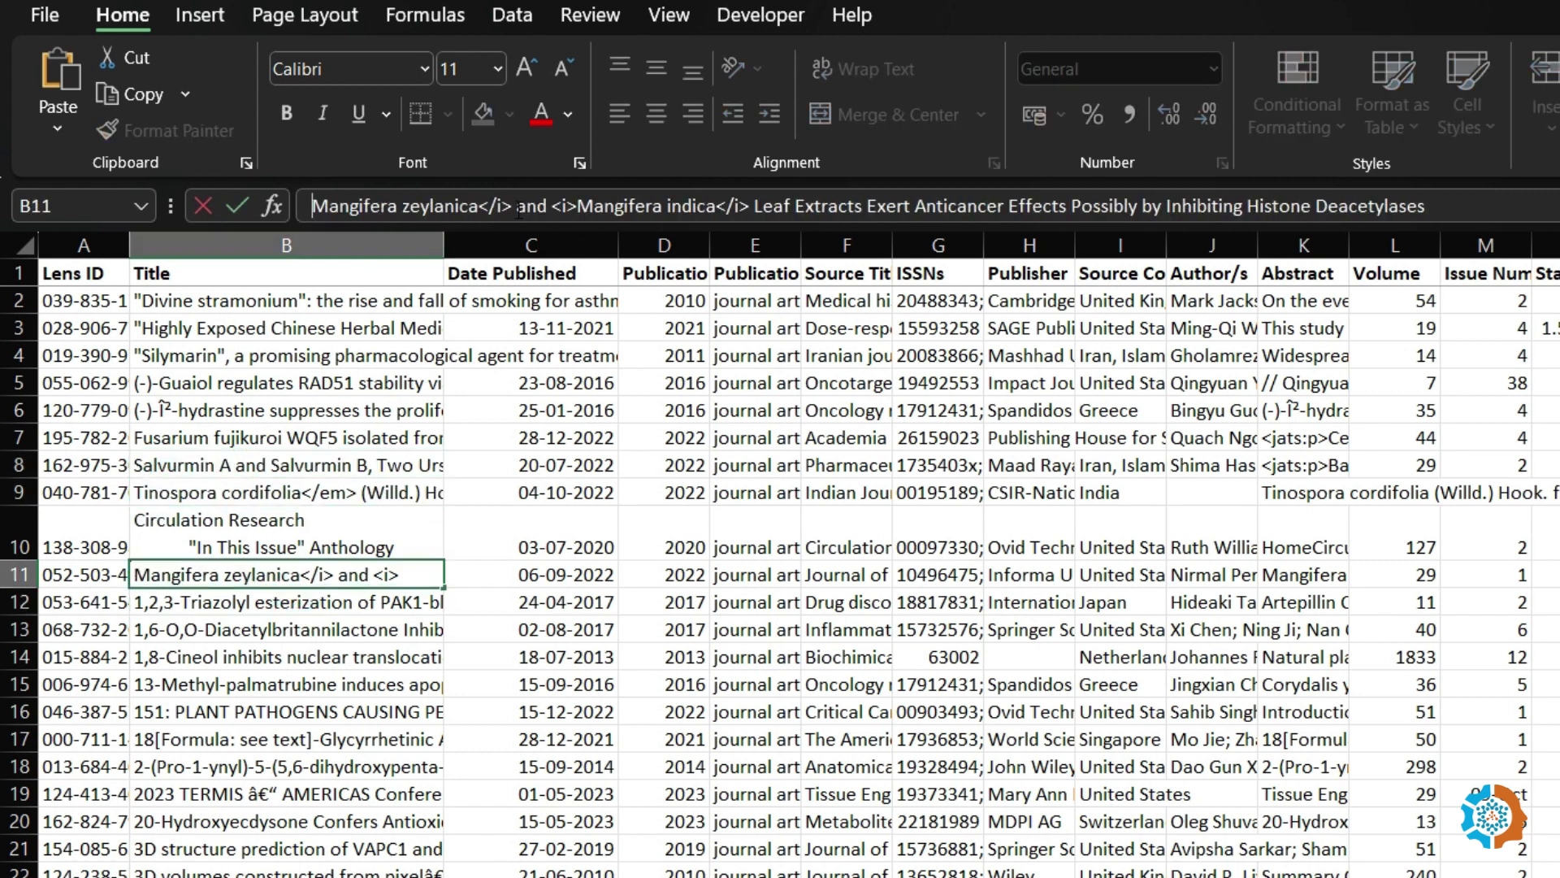
pyautogui.click(504, 208)
pyautogui.press('Delete')
pyautogui.press('Delete')
pyautogui.press('BackSpace')
pyautogui.press('BackSpace')
pyautogui.press('BackSpace')
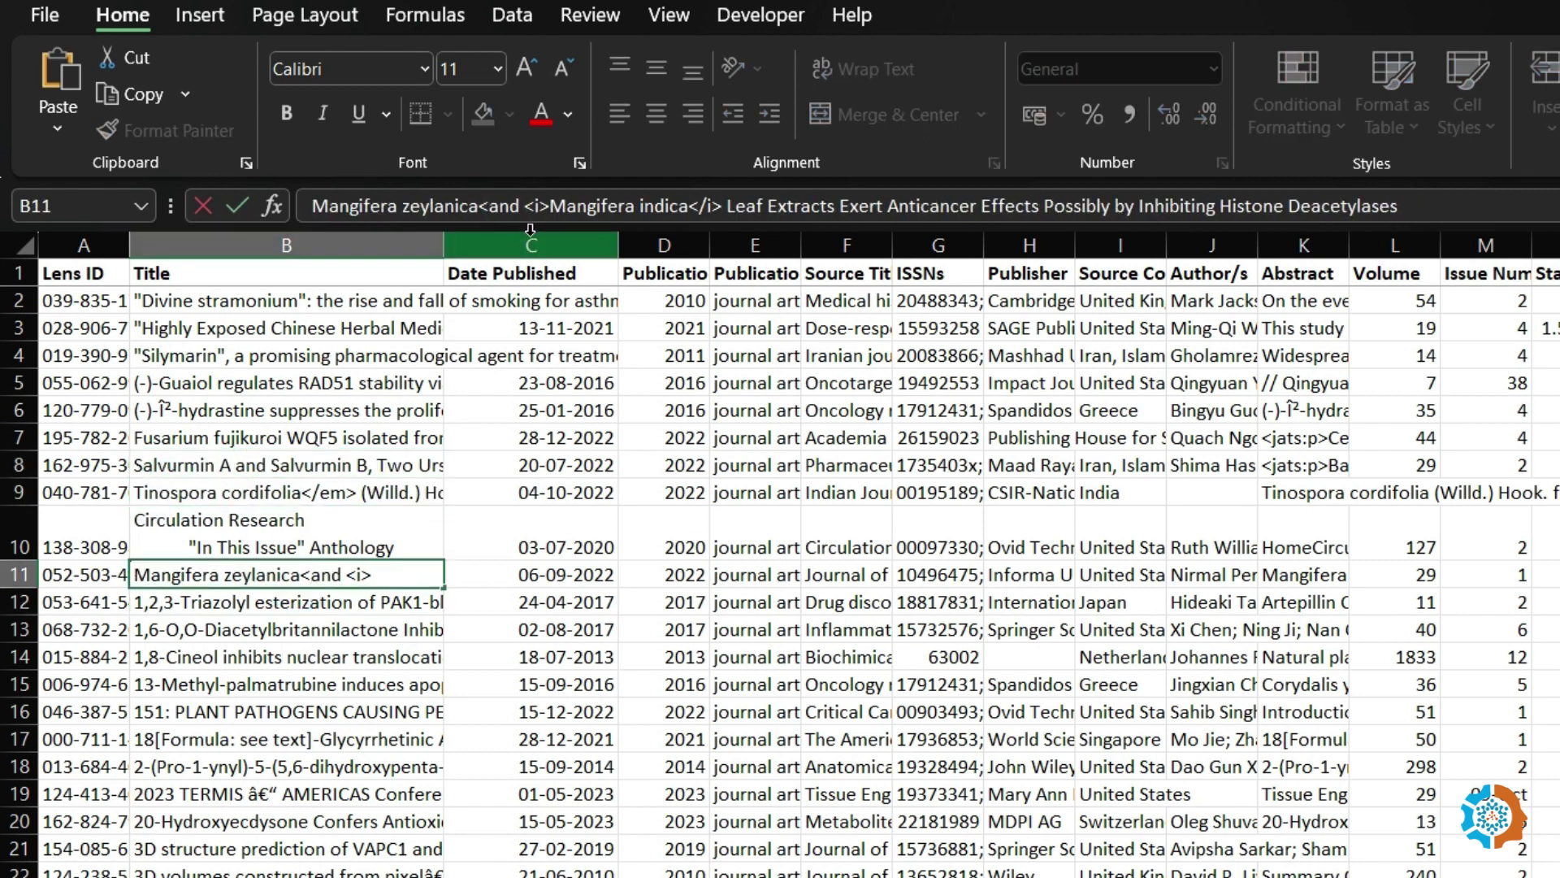
# Remove the <i> and </i> tags around "Mangifera indica" in the B11 title and save the cell.
pyautogui.click(547, 212)
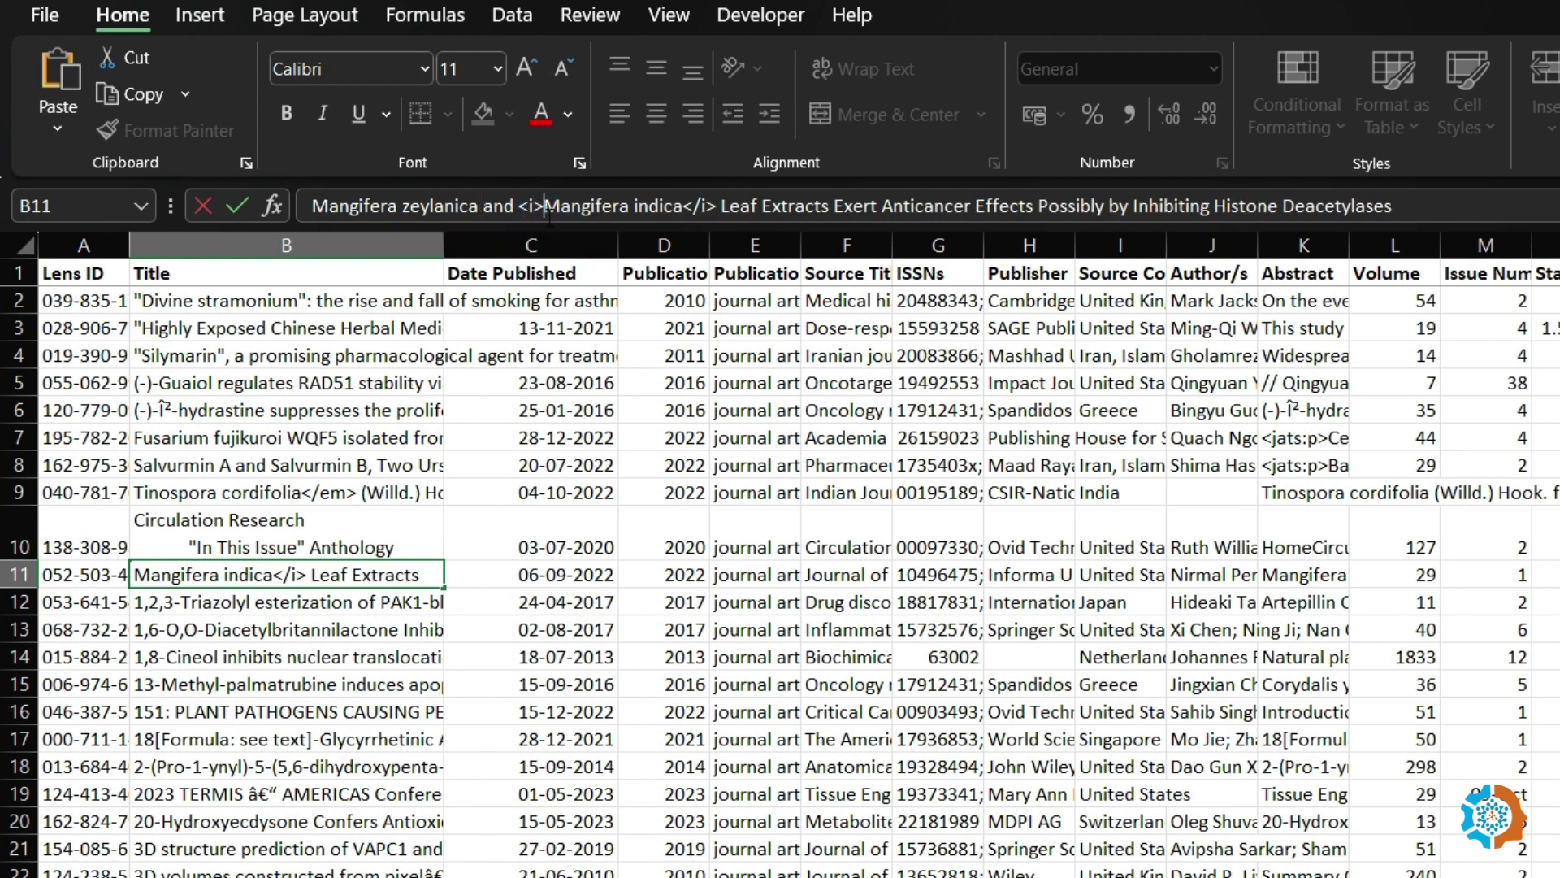
pyautogui.press('BackSpace')
pyautogui.press('BackSpace')
pyautogui.press('BackSpace')
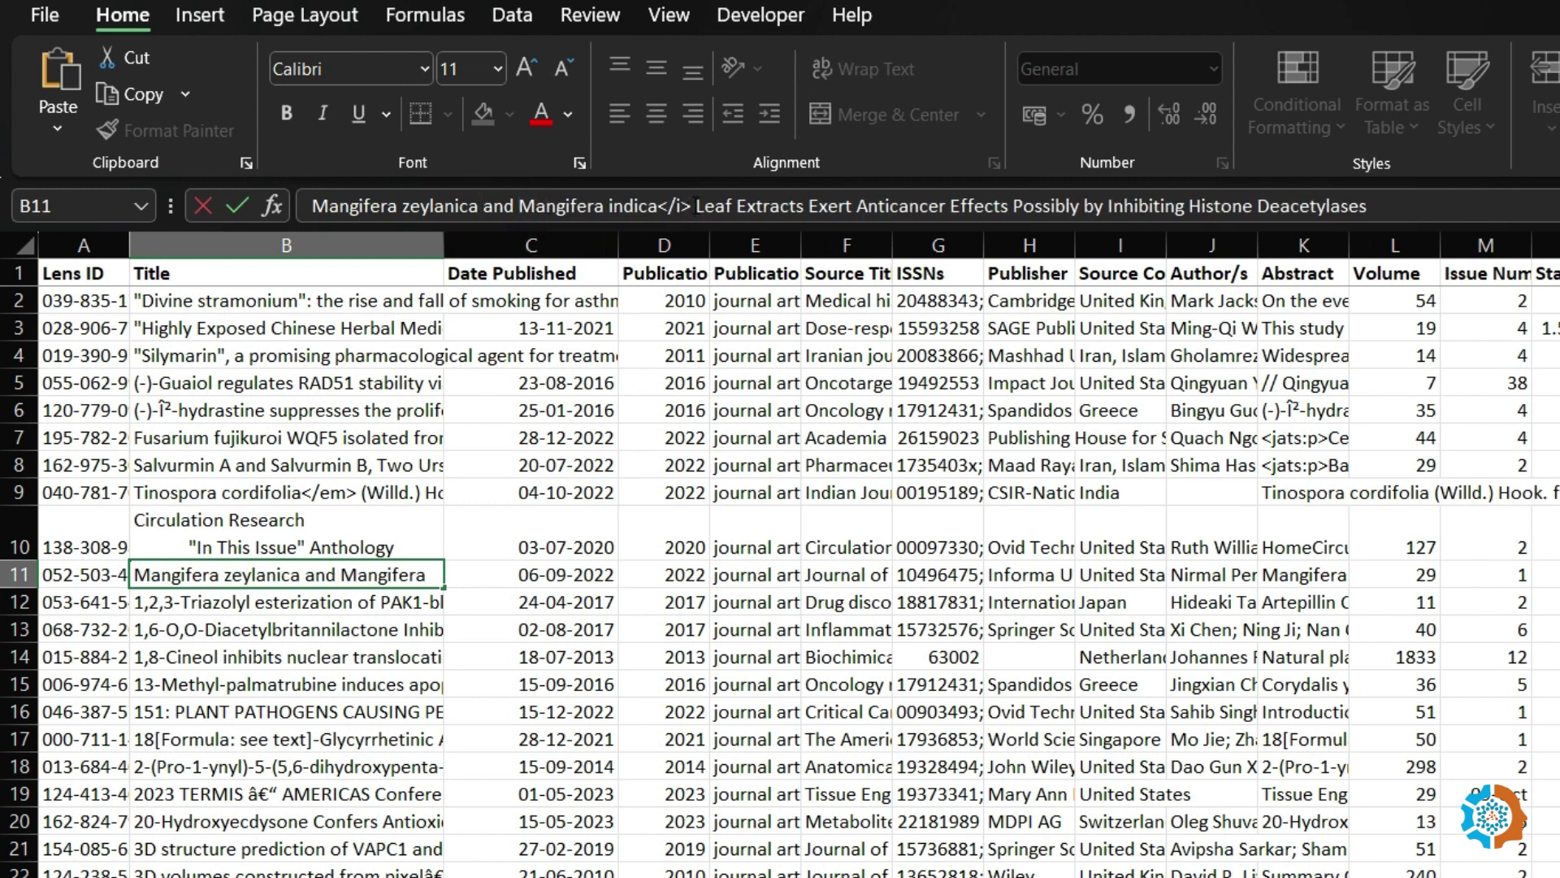
pyautogui.click(692, 206)
pyautogui.press('BackSpace')
pyautogui.press('BackSpace')
pyautogui.press('BackSpace')
pyautogui.press('BackSpace')
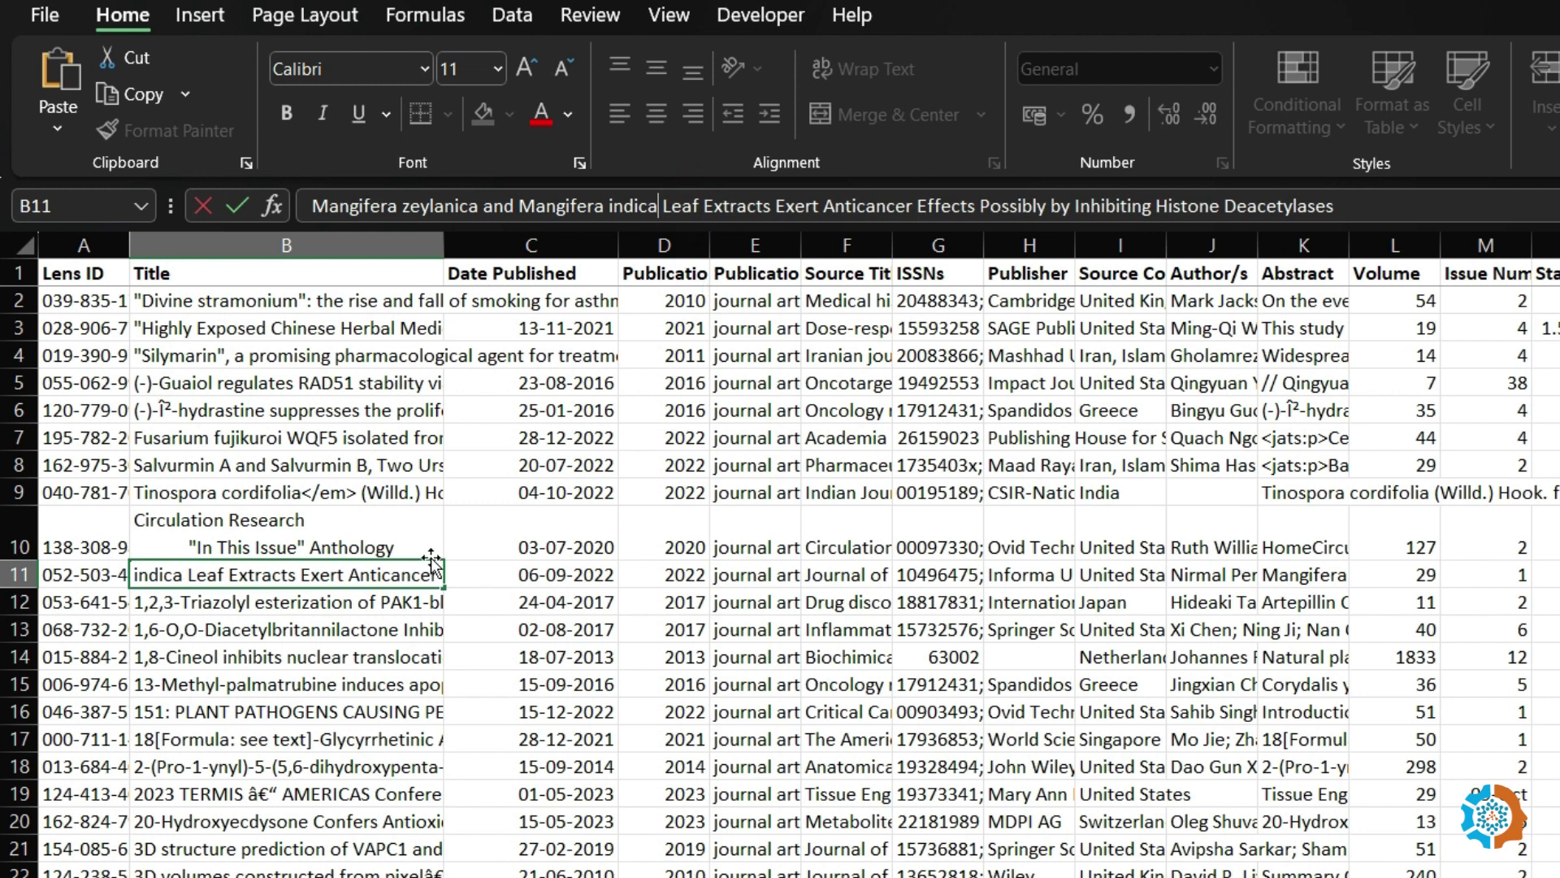
pyautogui.click(251, 674)
pyautogui.click(231, 579)
pyautogui.click(350, 536)
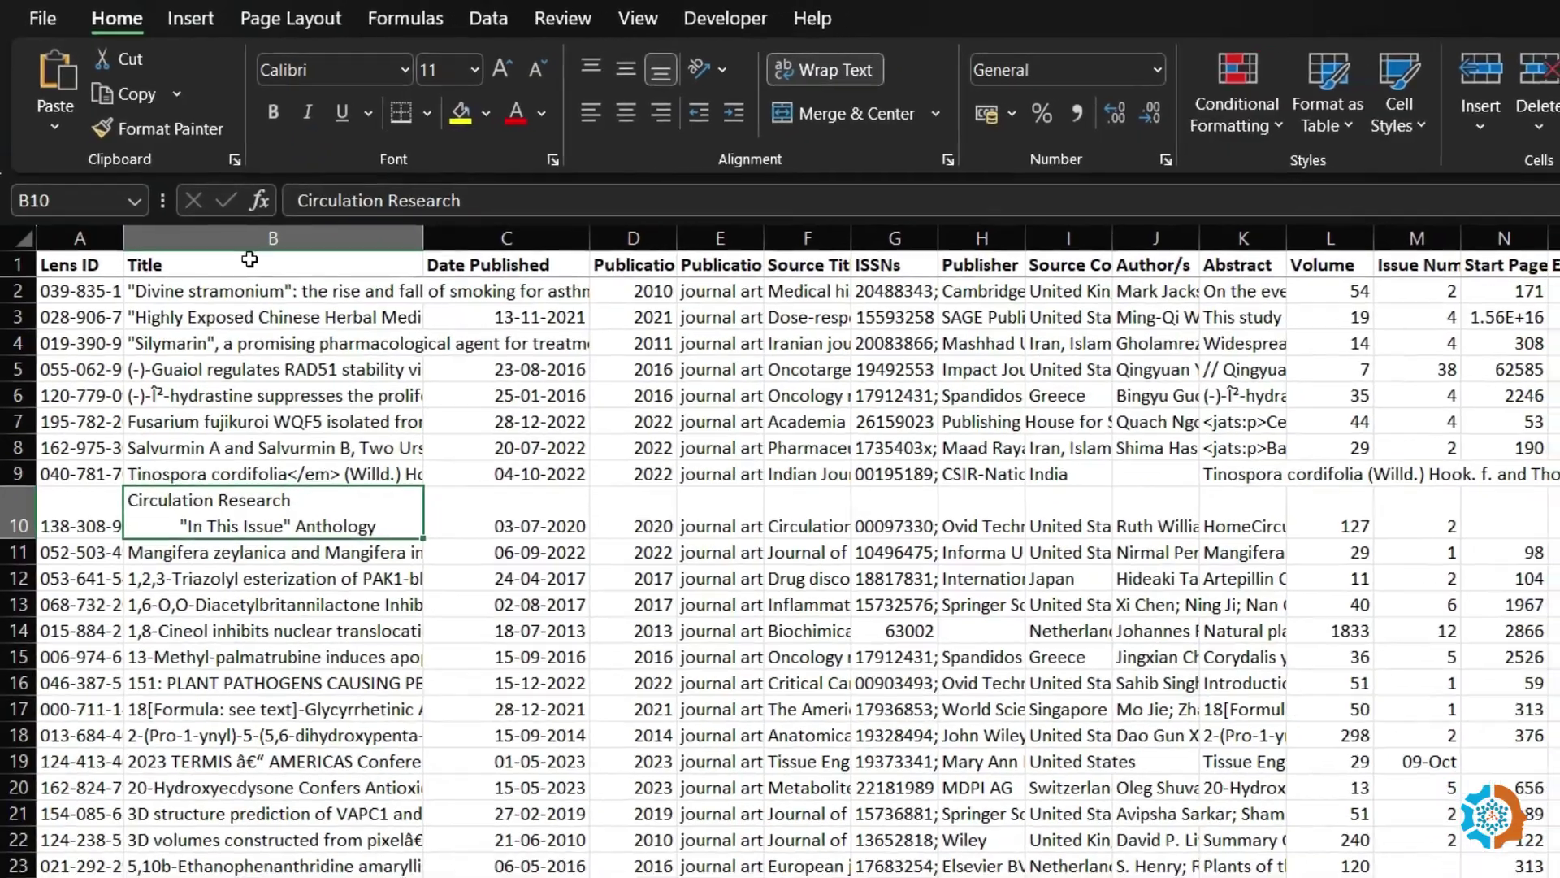
# Highlight duplicate values in the Title column with a conditional format of light red fill with dark red text.
pyautogui.click(250, 238)
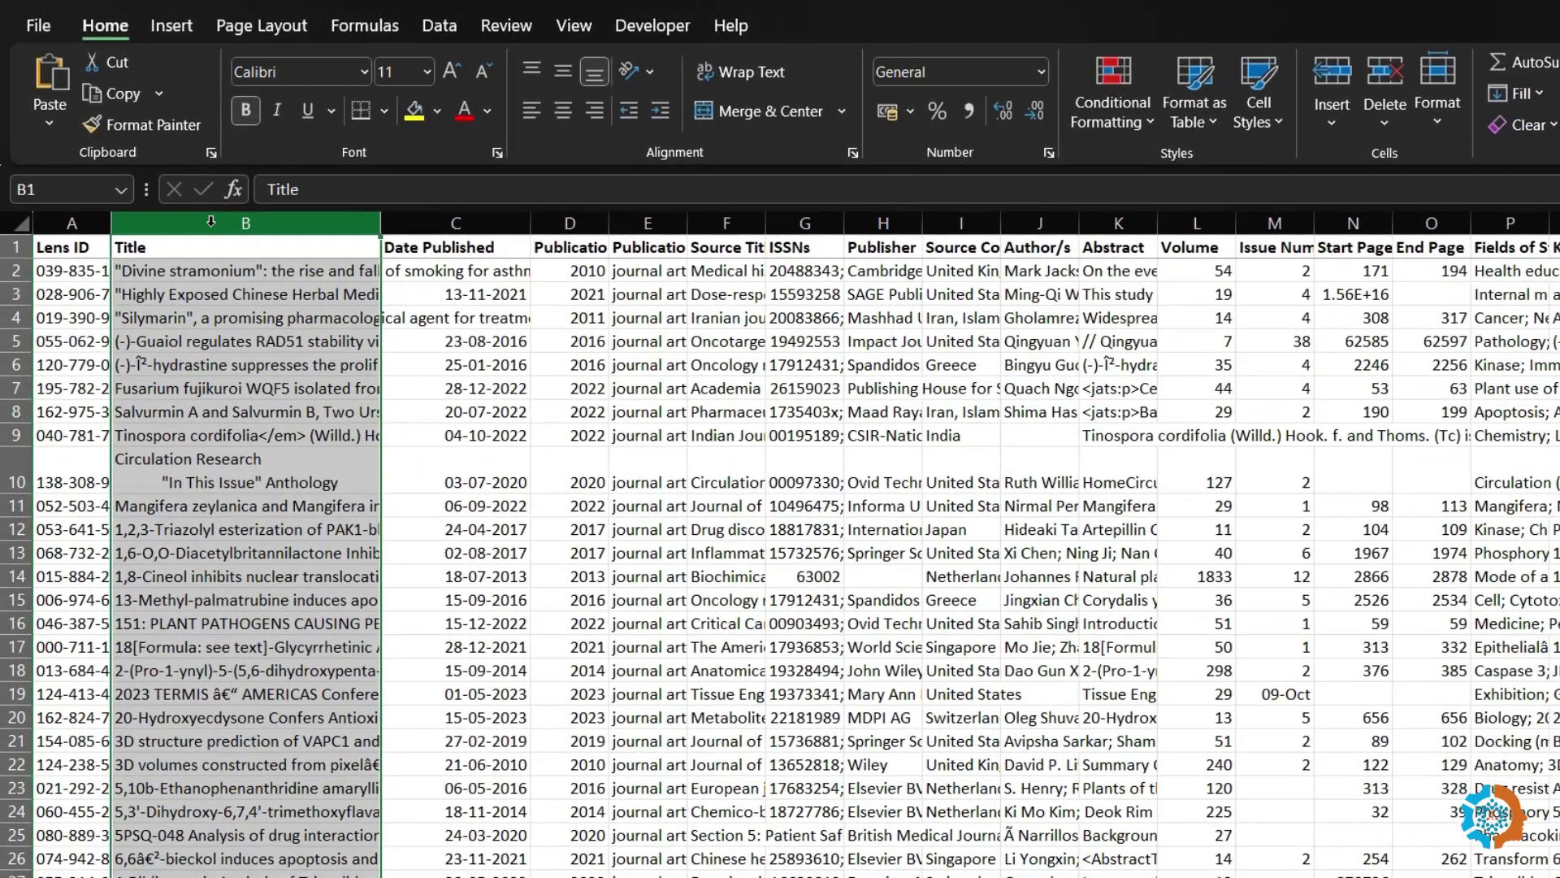
pyautogui.click(1115, 114)
pyautogui.moveTo(1157, 187)
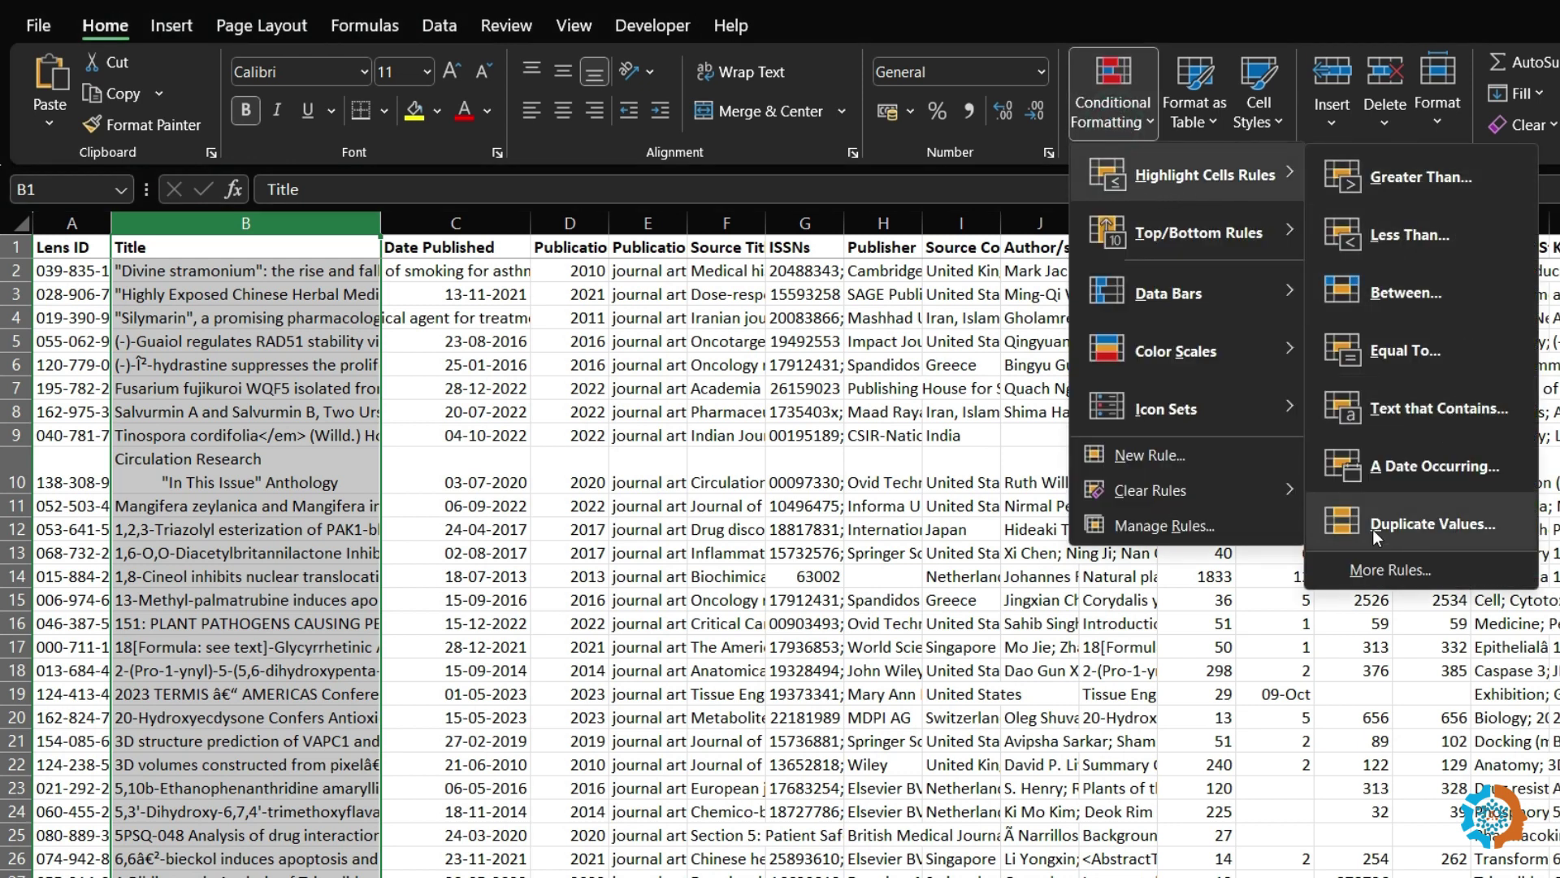
pyautogui.click(1403, 524)
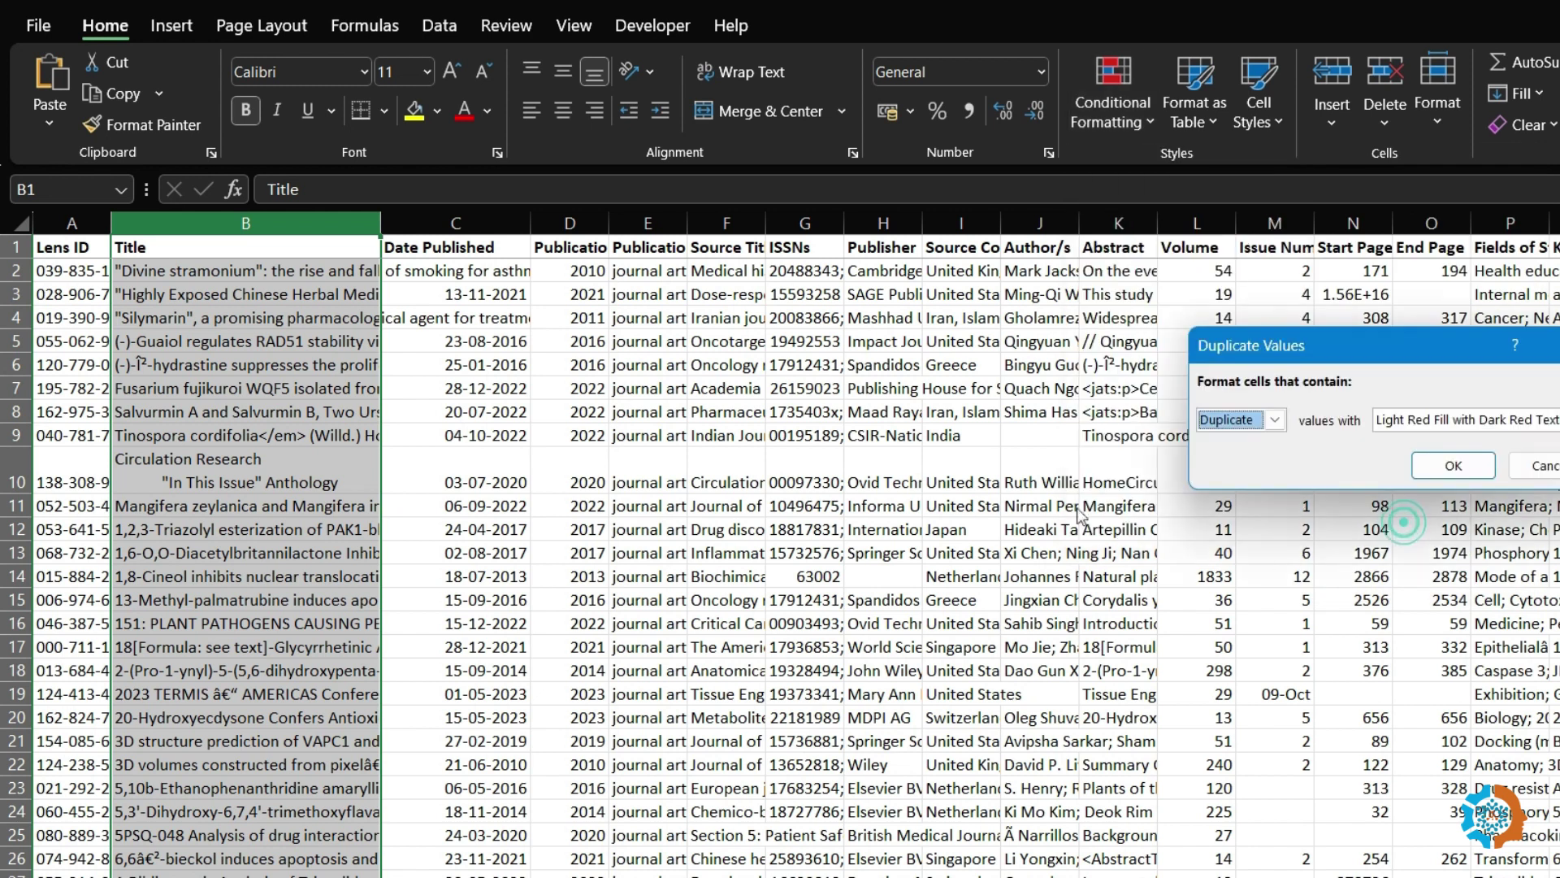
pyautogui.click(1459, 473)
# Add filters to the header row, show only titles with the light red cell colour and review the first duplicates.
pyautogui.hotkey('ctrl', 'Home')
pyautogui.hotkey('ctrl', 'shift', 'l')
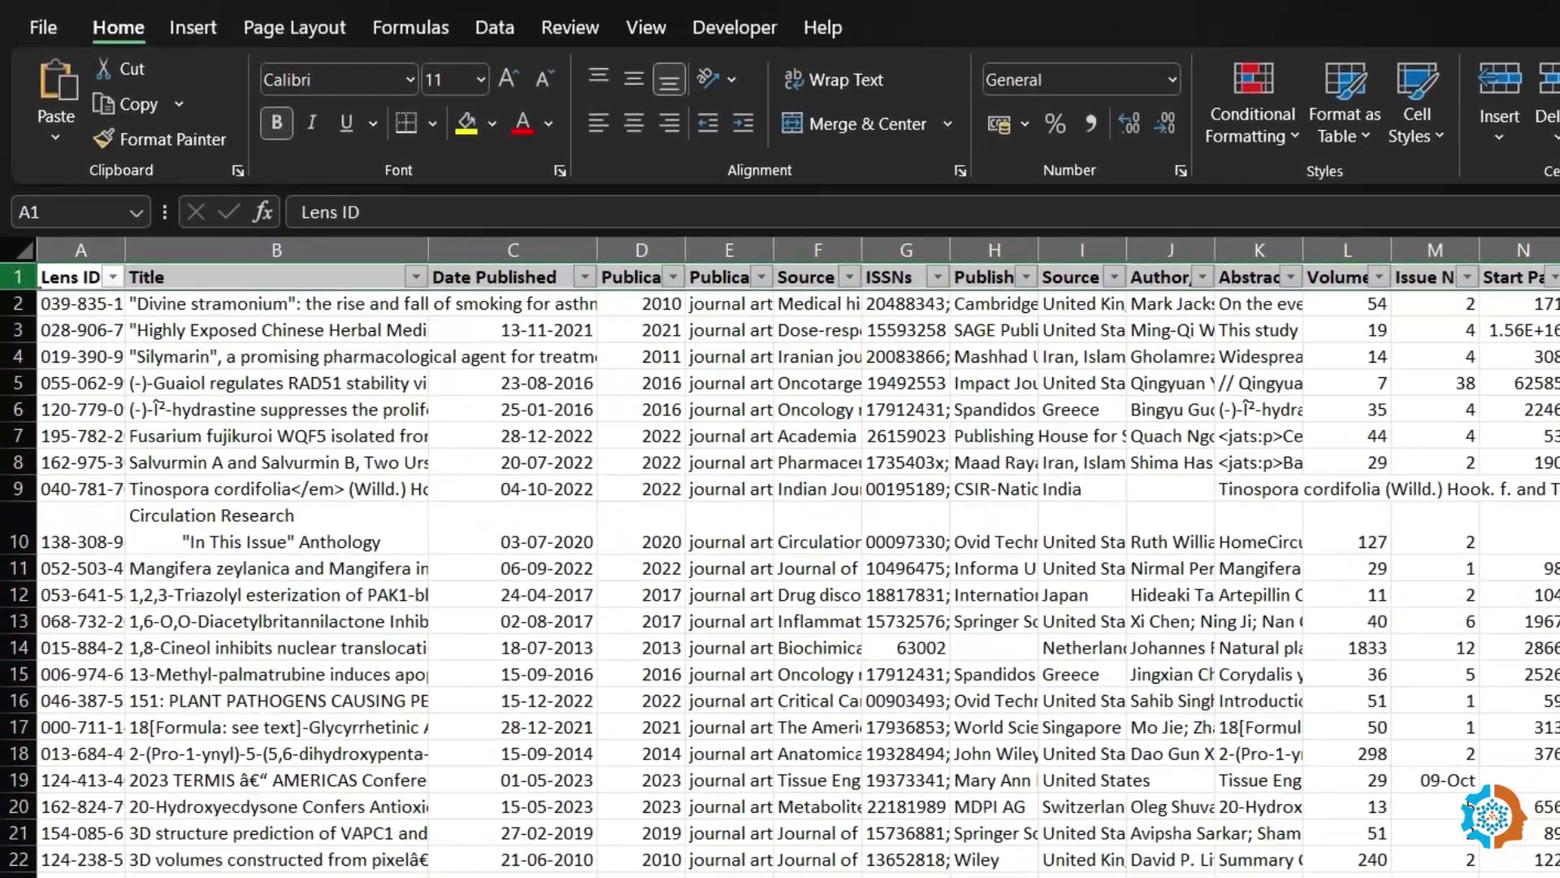
pyautogui.click(413, 276)
pyautogui.moveTo(169, 503)
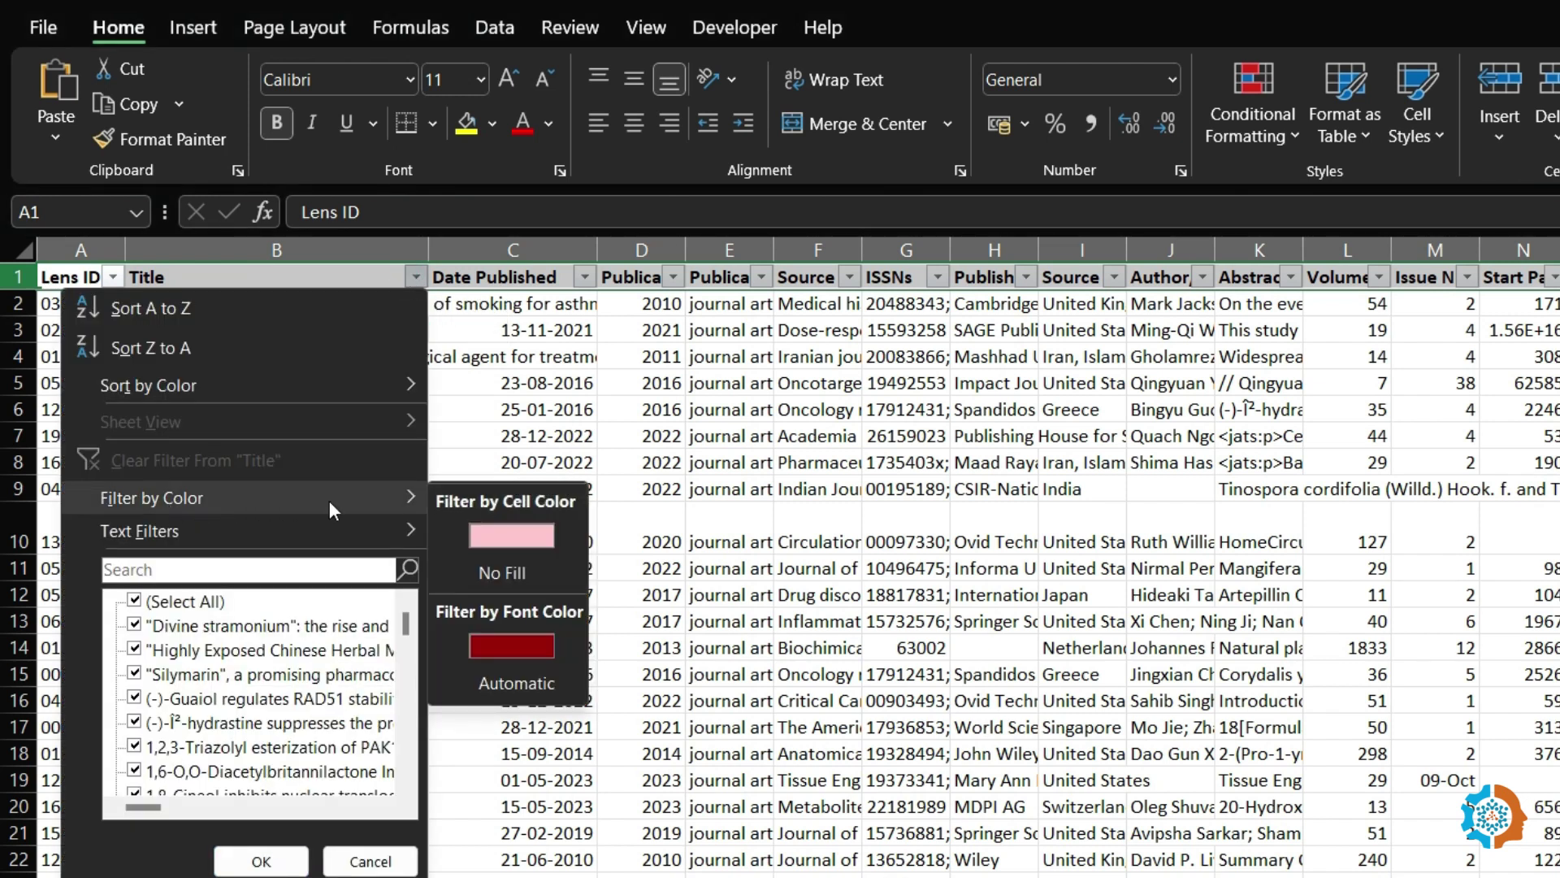
pyautogui.click(531, 536)
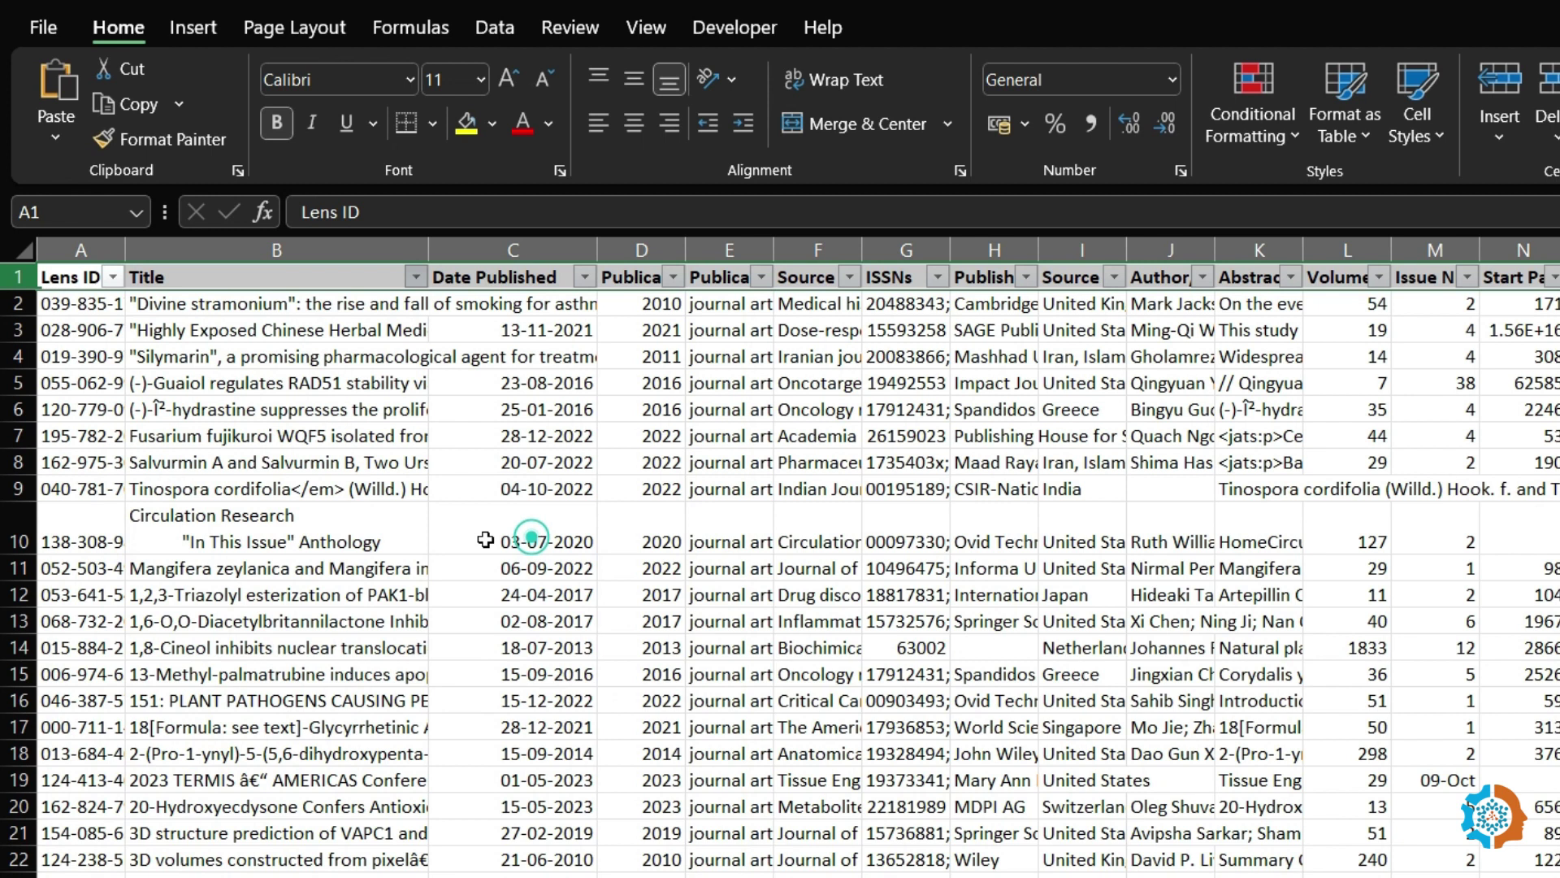
pyautogui.click(265, 329)
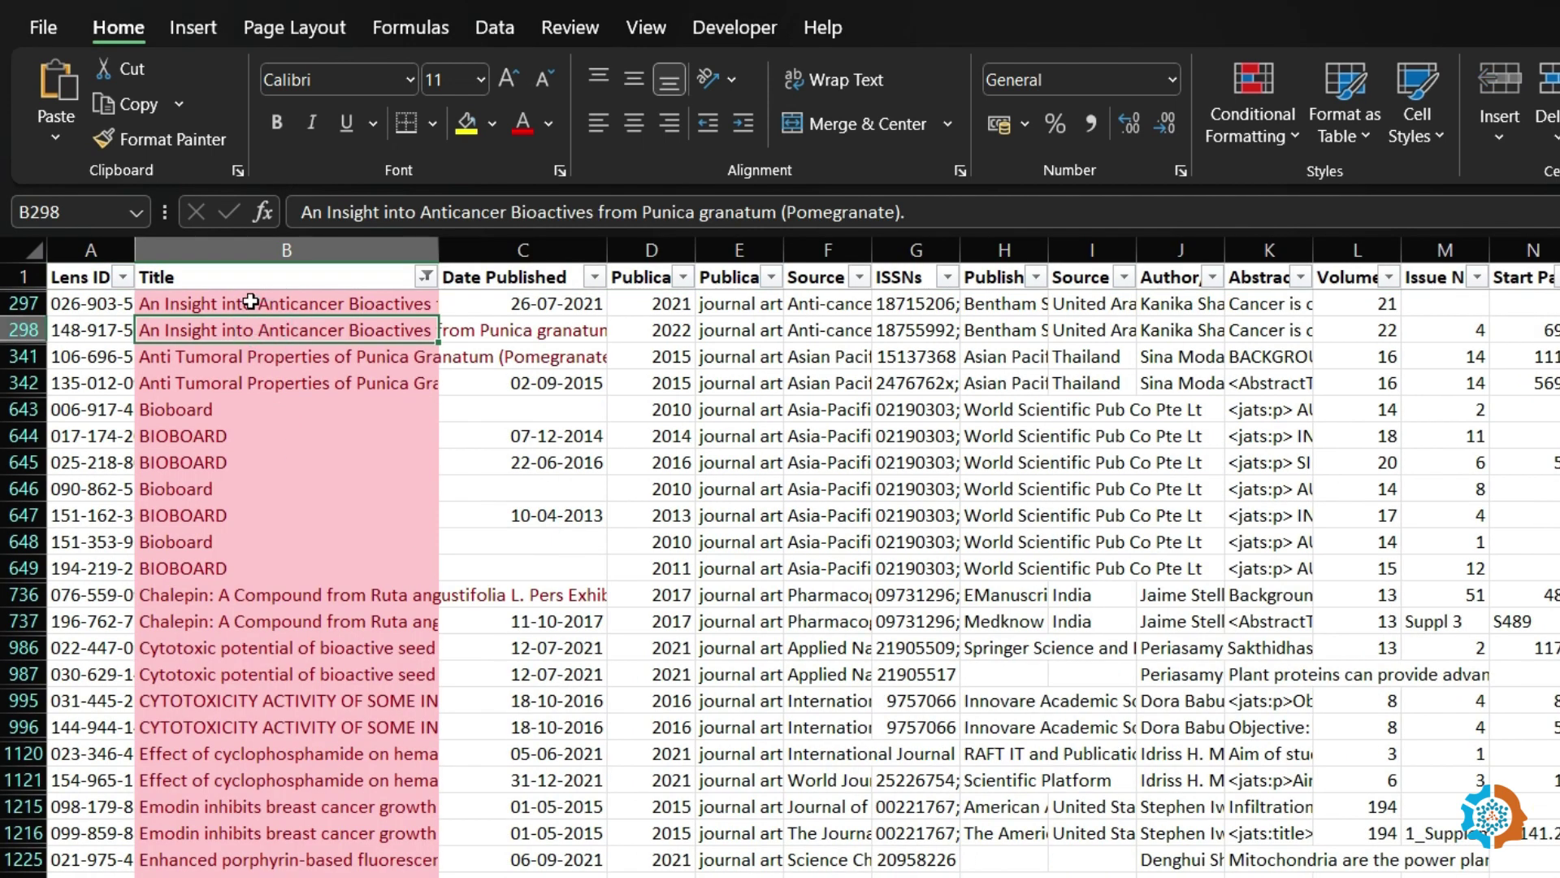
pyautogui.click(237, 364)
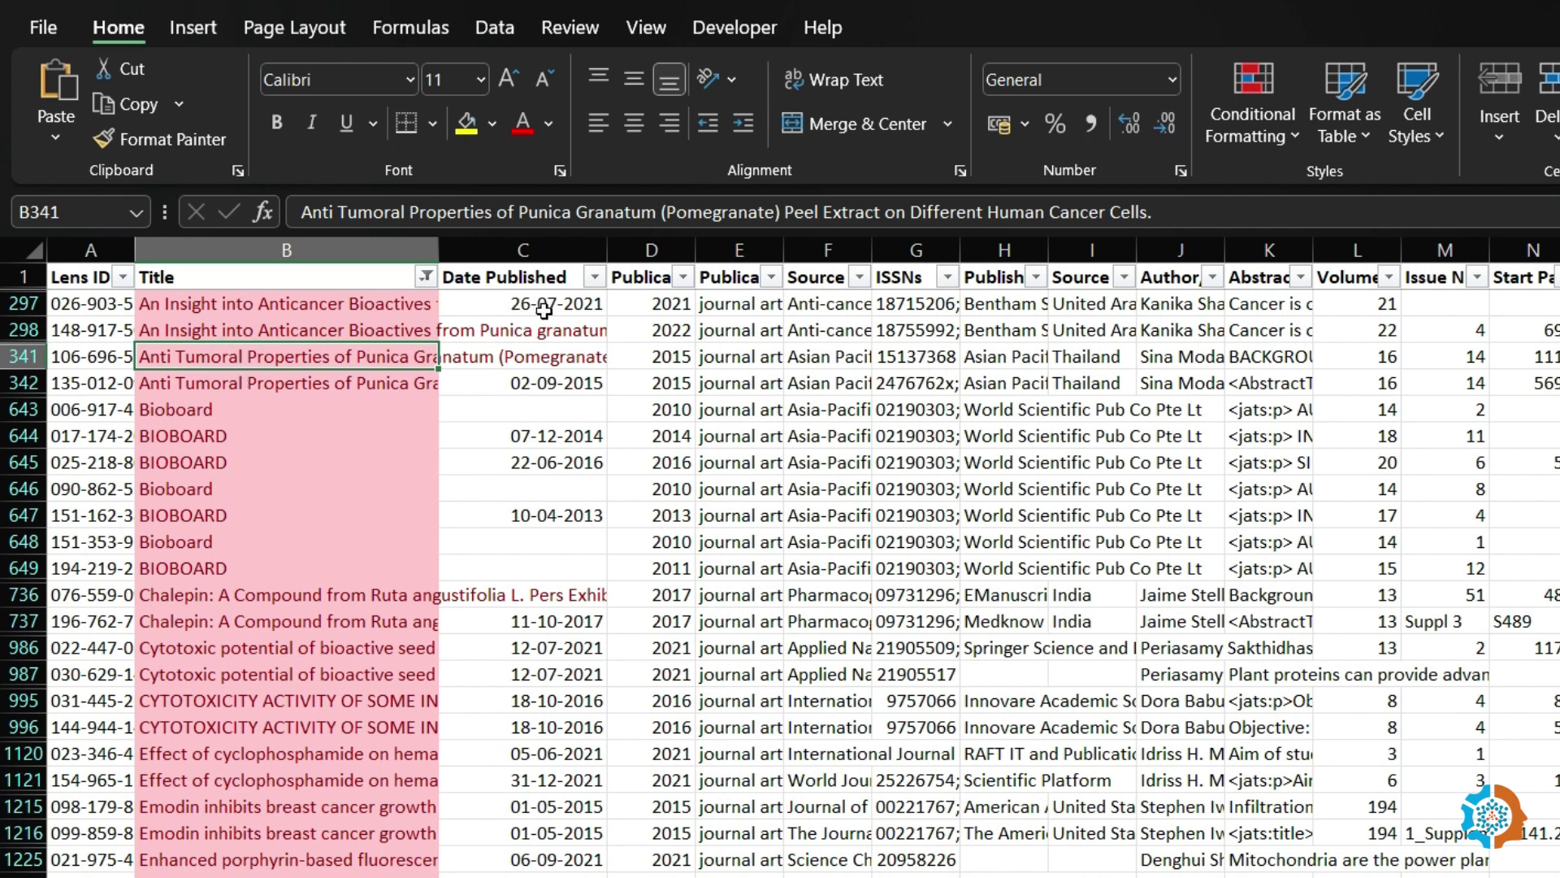
pyautogui.click(256, 303)
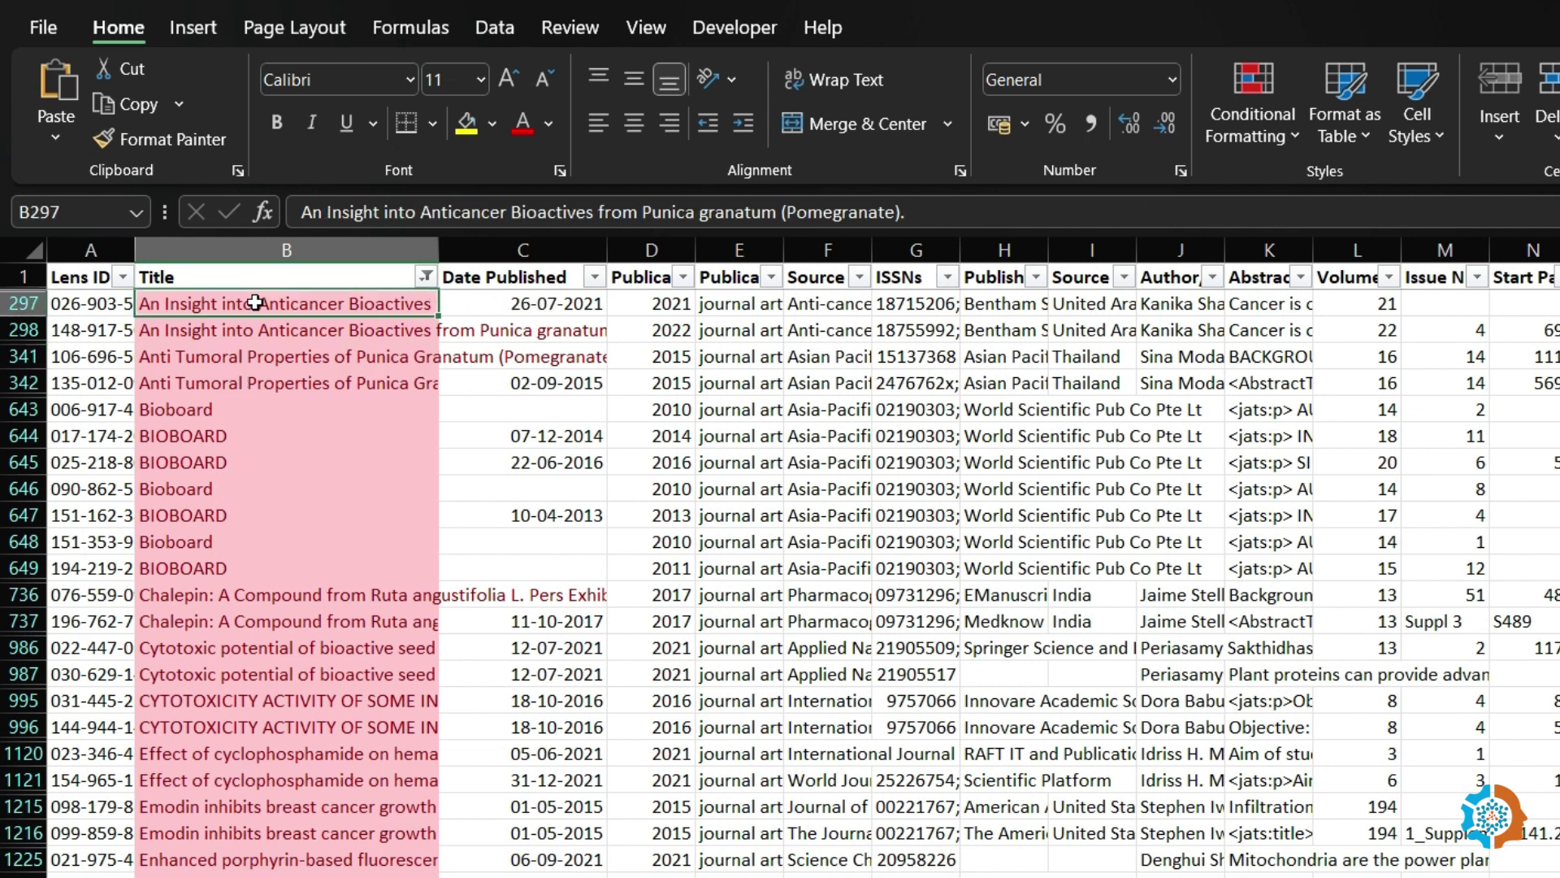
# Compare the two "An Insight into Anticancer Bioactives from Punica granatum" records and delete the duplicate in row 298.
pyautogui.click(202, 330)
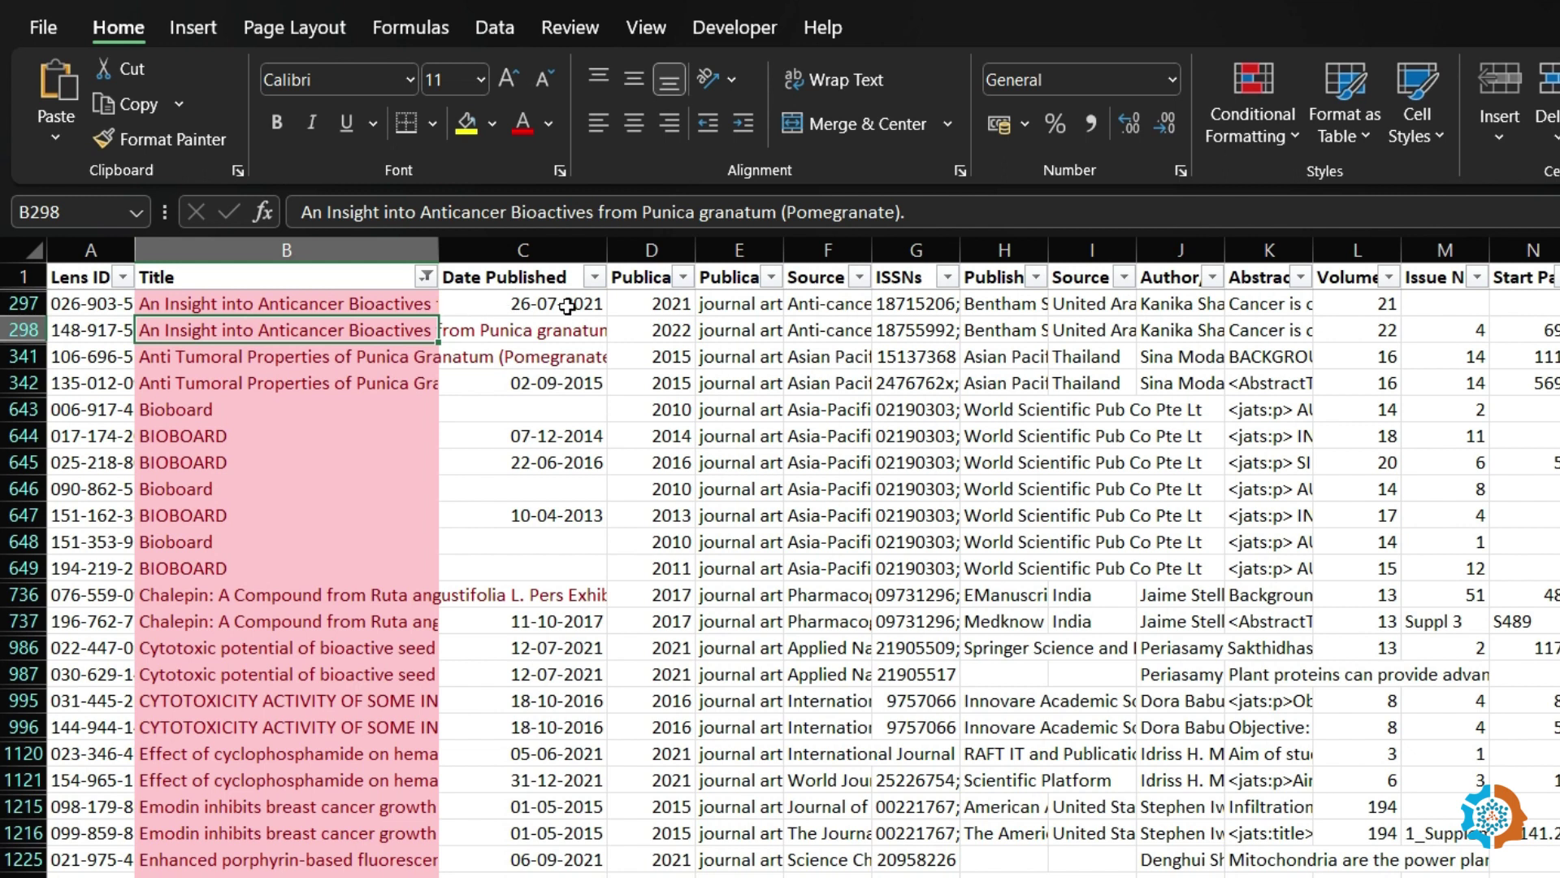
pyautogui.click(309, 305)
pyautogui.click(261, 332)
pyautogui.click(475, 329)
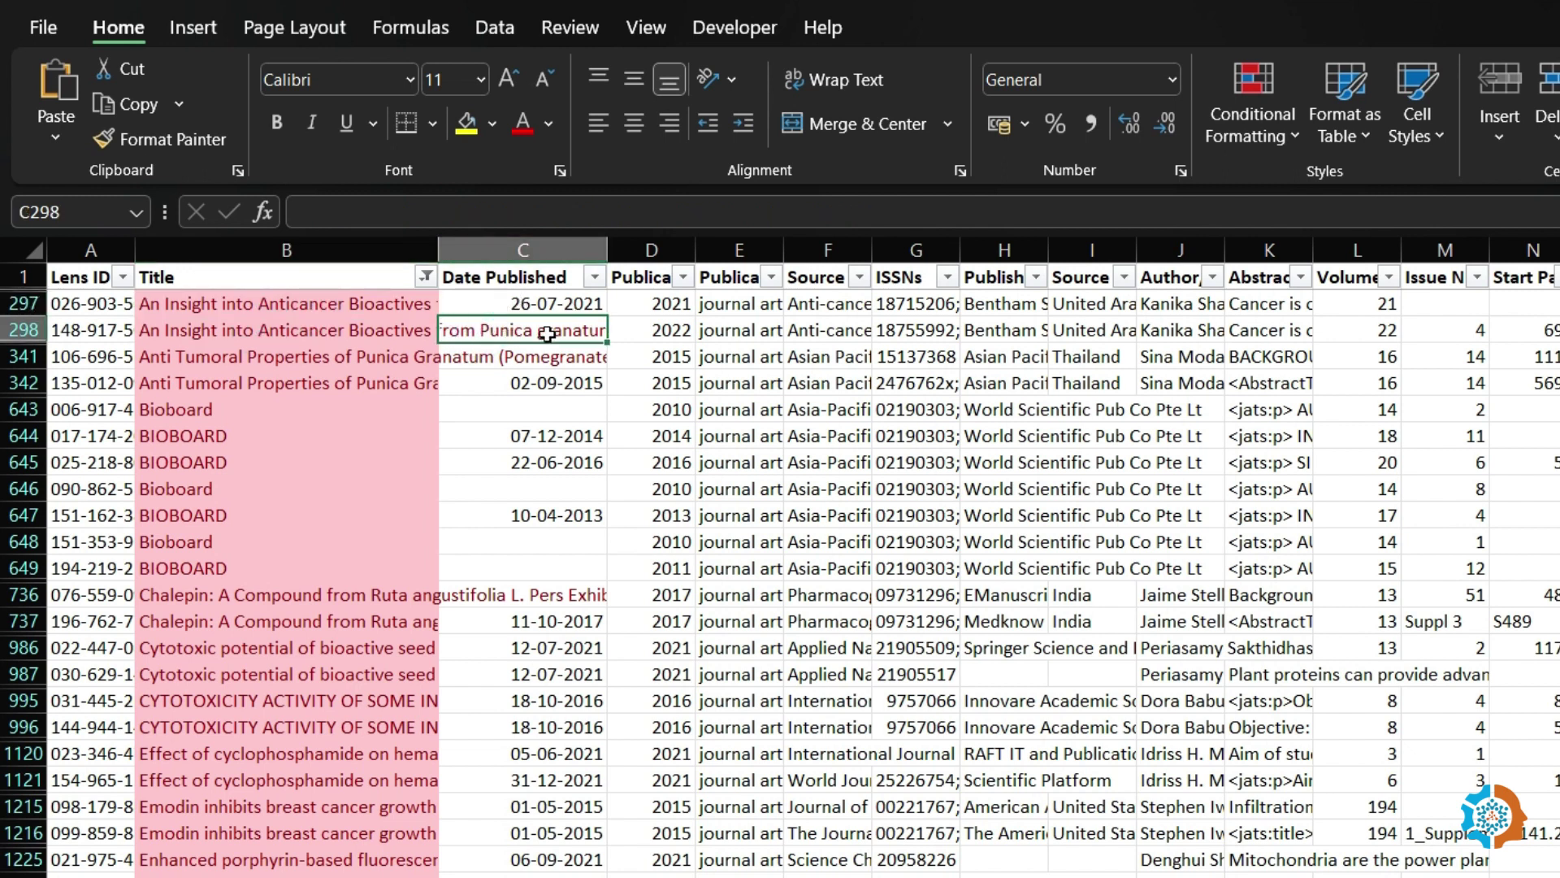
pyautogui.click(25, 329)
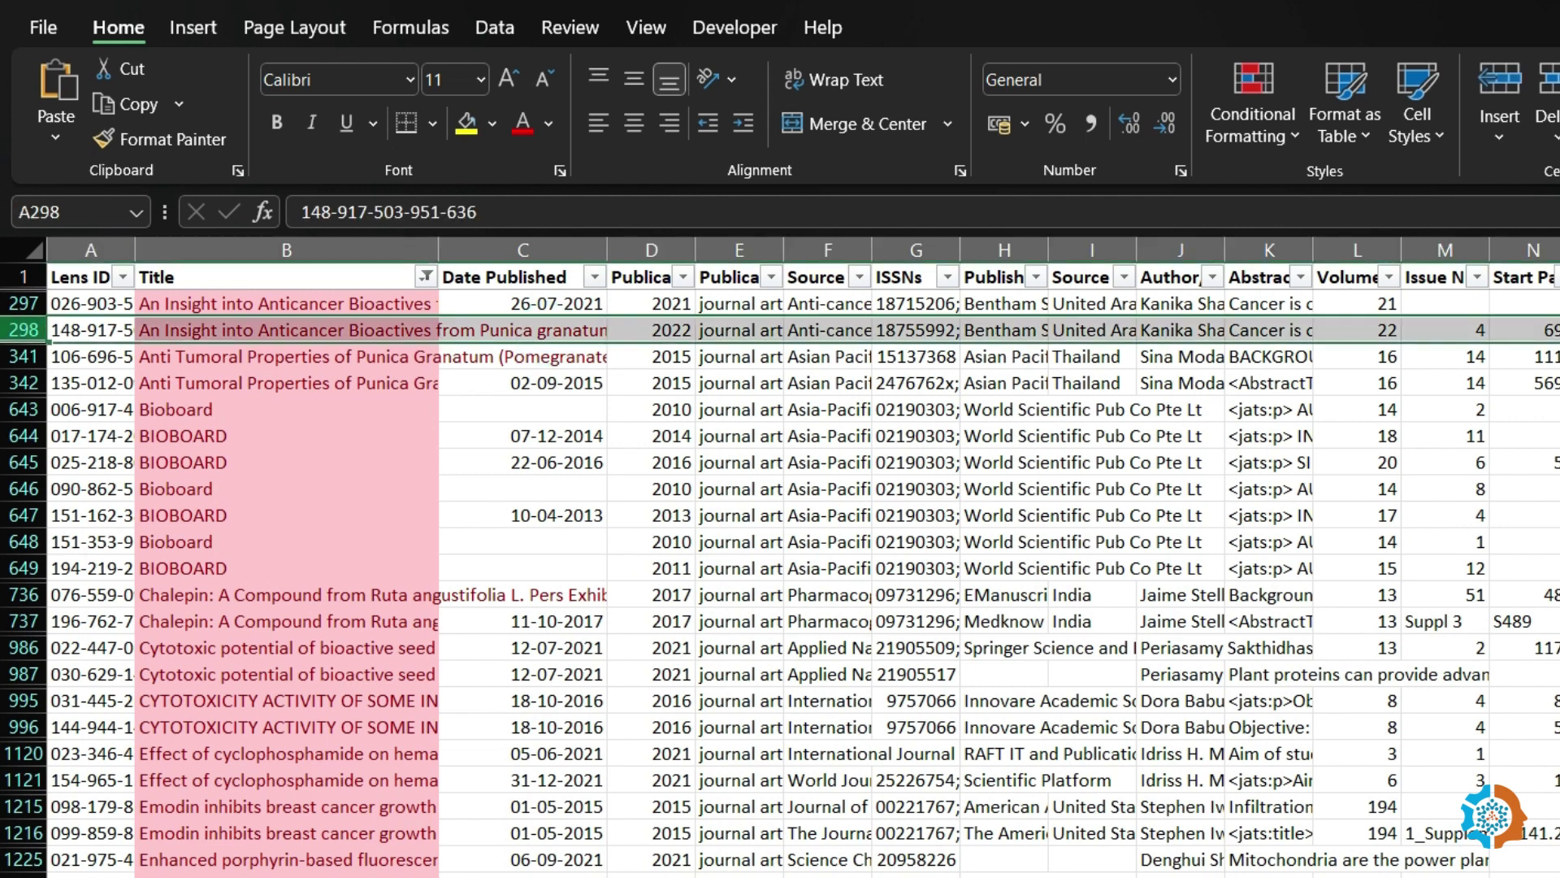
pyautogui.rightClick(21, 335)
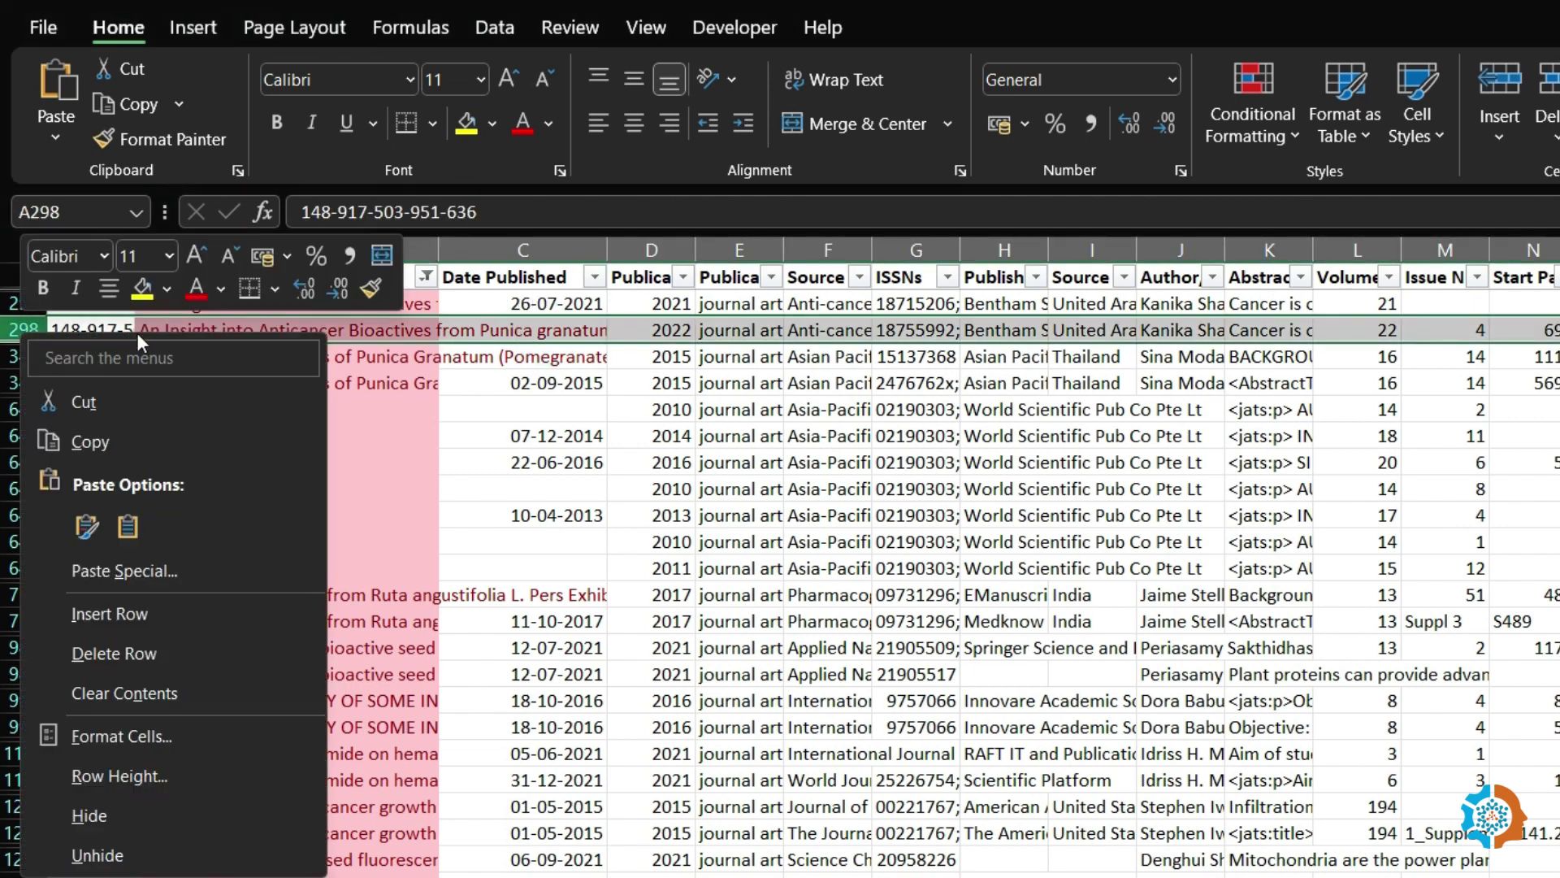
pyautogui.click(105, 653)
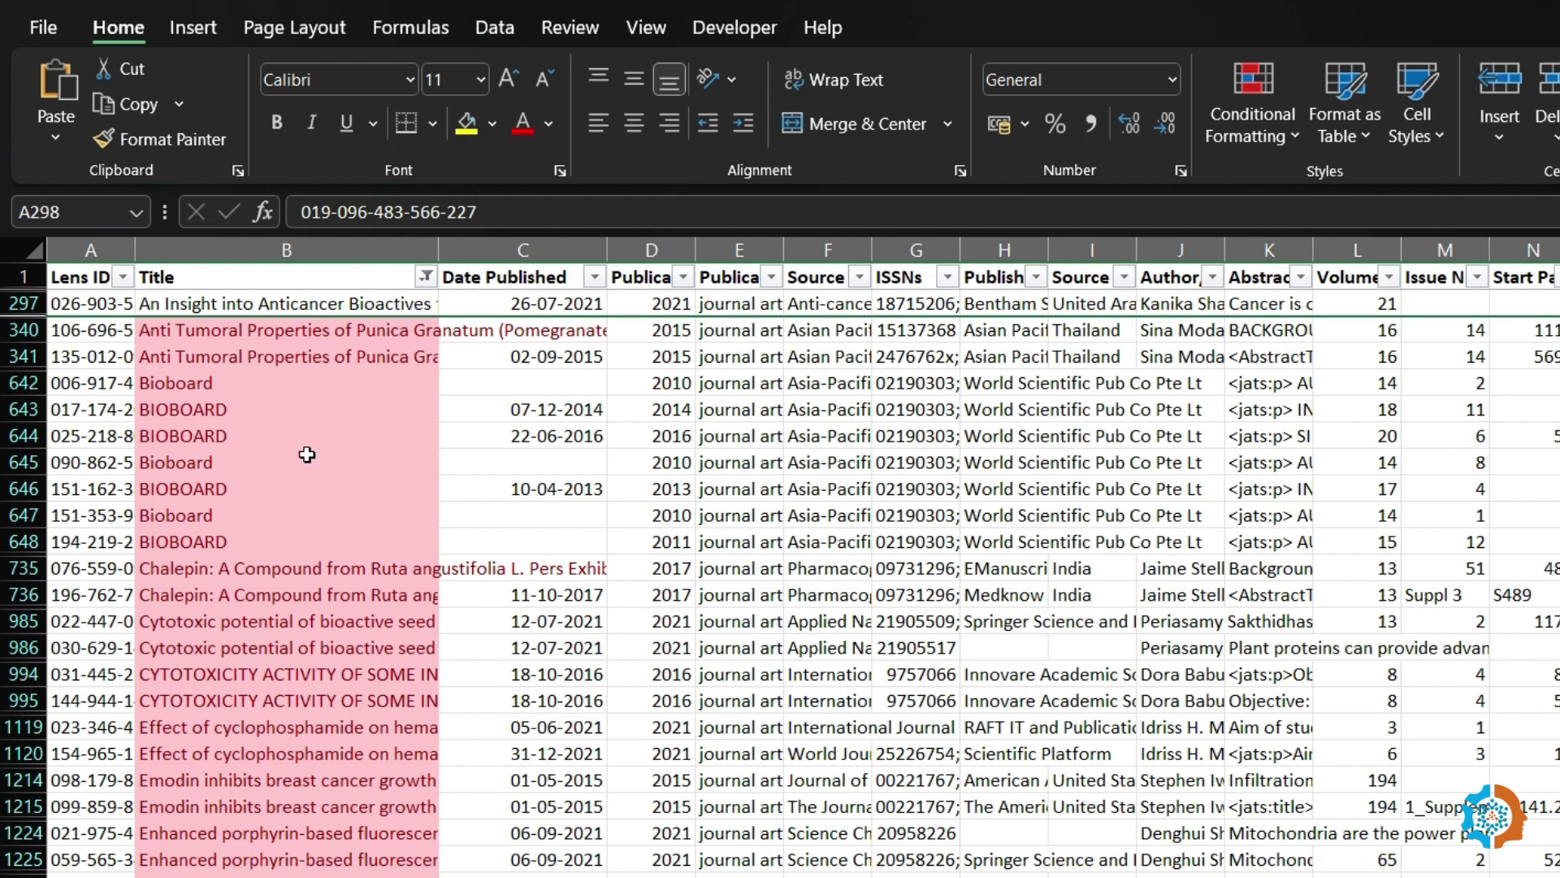
# Review the remaining highlighted duplicate titles, including the group of Bioboard entries in B642:B648.
pyautogui.scroll(-3, 305, 508)
pyautogui.scroll(-2, 306, 512)
pyautogui.scroll(5, 244, 455)
pyautogui.moveTo(201, 383); pyautogui.dragTo(198, 539)
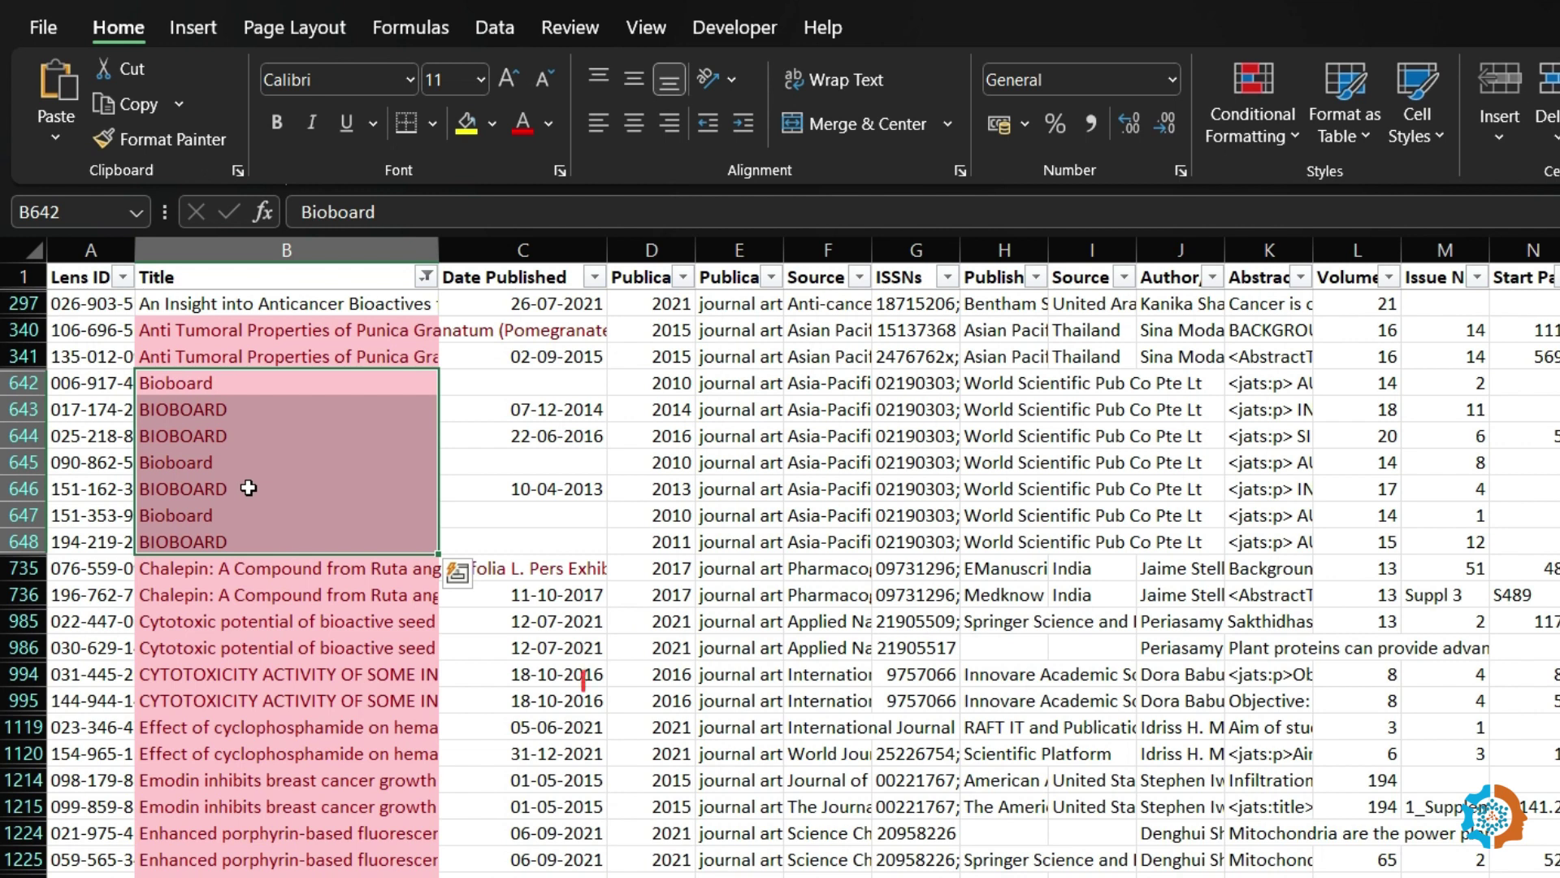
pyautogui.scroll(-15, 248, 488)
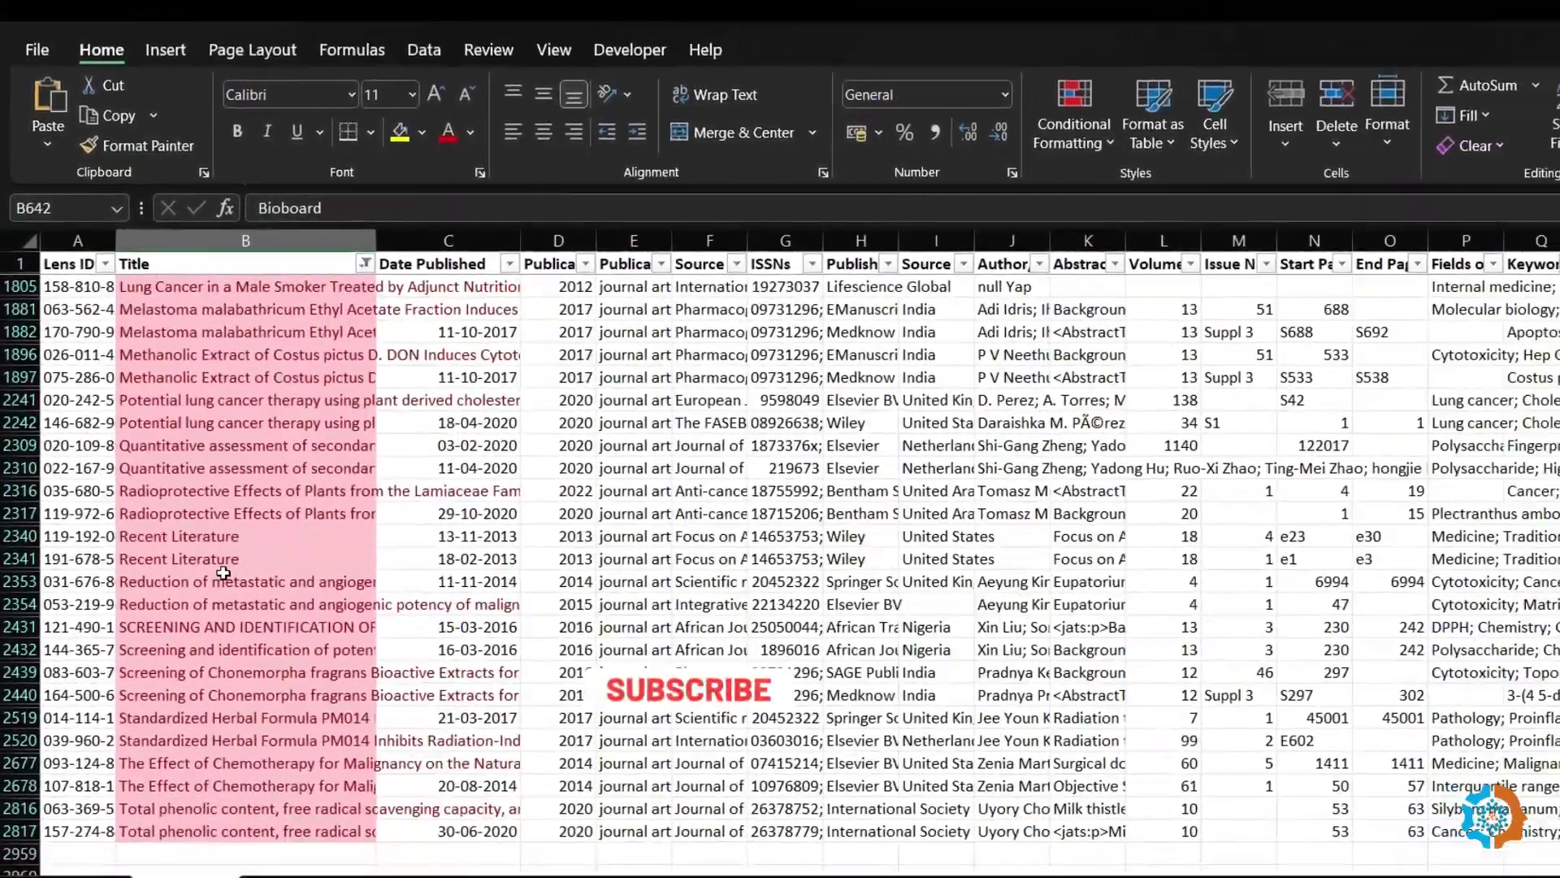
pyautogui.scroll(15, 223, 573)
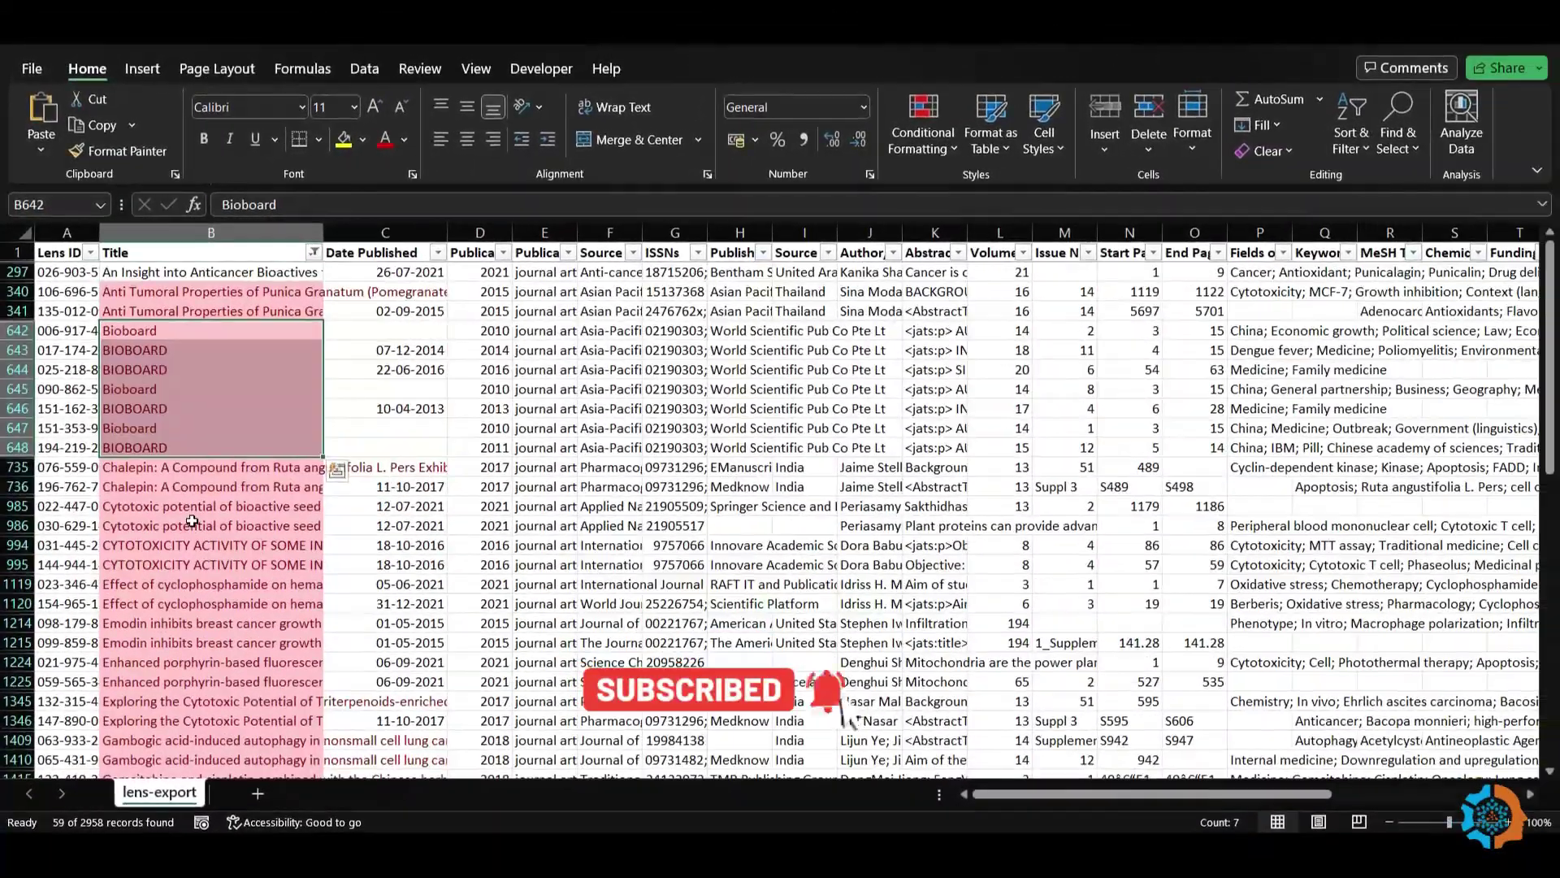